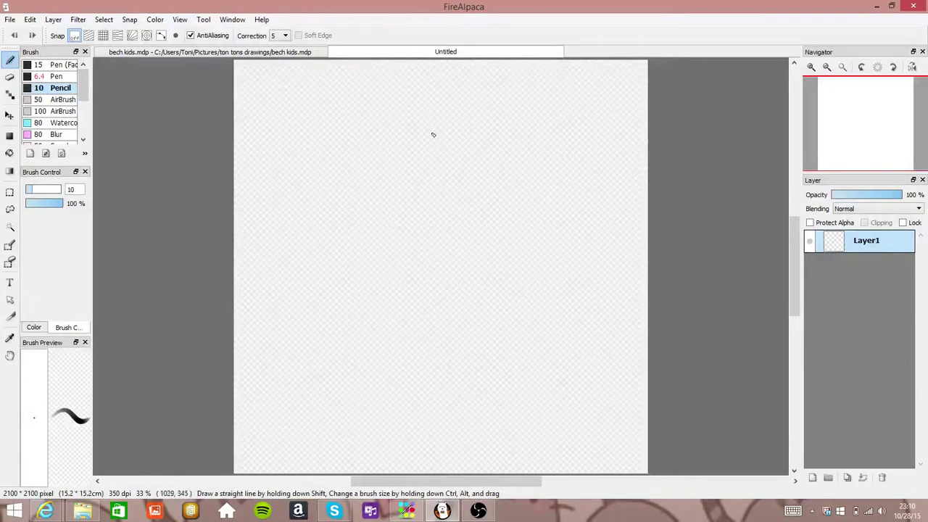
Sketch a round head near the upper middle of the canvas with overlapping pencil strokes and short vertical centre marks
mouse_move(424, 116)
left_mouse_down()
mouse_move(407, 179)
mouse_move(424, 114)
left_mouse_up()
left_click_drag(396, 163, 404, 178)
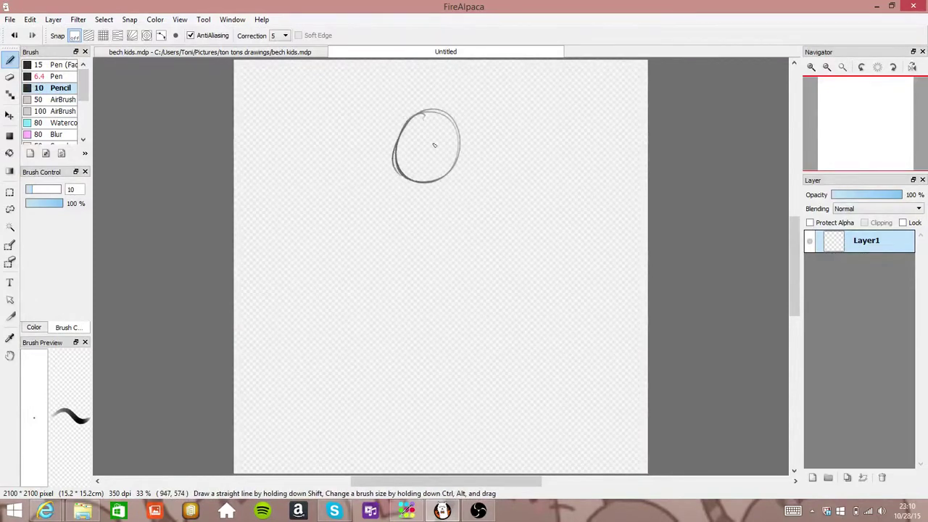
left_click_drag(420, 103, 419, 136)
left_click_drag(430, 172, 431, 184)
left_click_drag(424, 115, 406, 174)
left_click_drag(424, 119, 395, 147)
left_click_drag(448, 171, 461, 137)
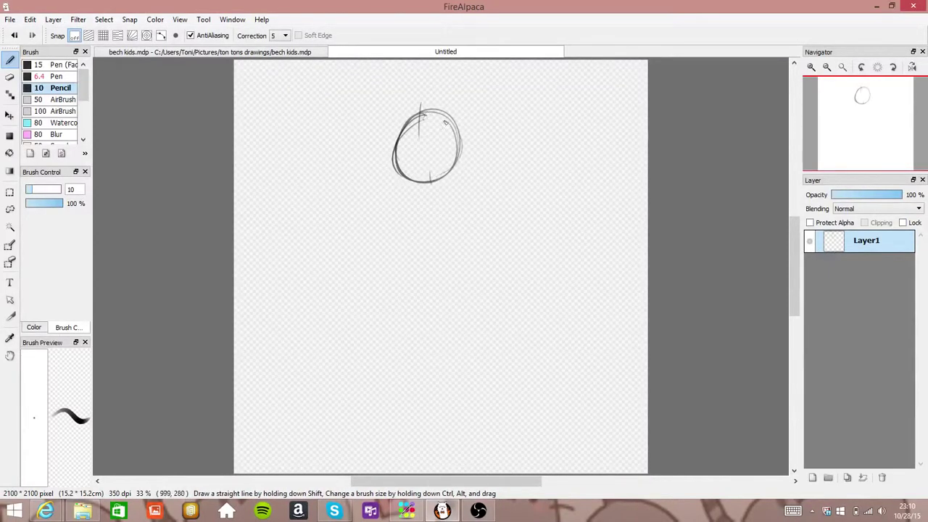
Sketch worried eyes, slanted brows, a nose and a small mouth on the head, plus the neck and far shoulder line
mouse_move(396, 155)
left_mouse_down()
mouse_move(412, 174)
mouse_move(408, 157)
left_mouse_up()
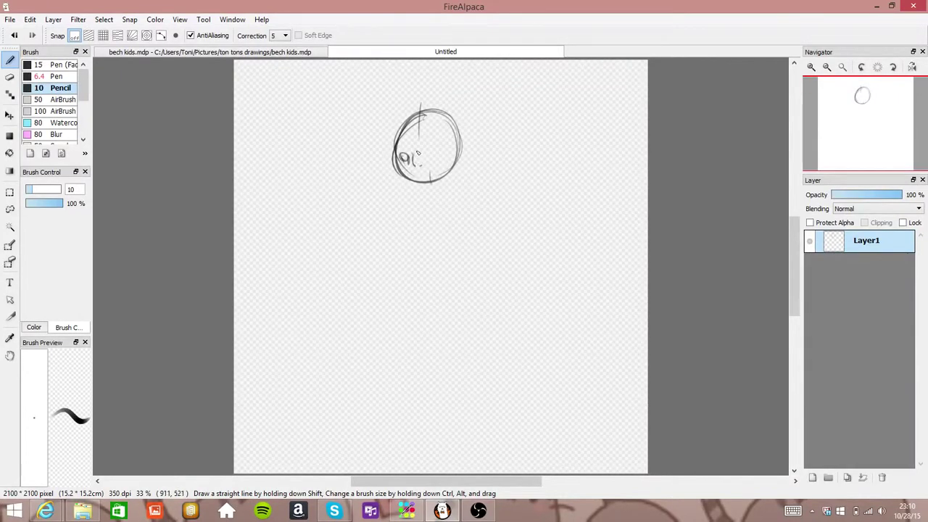
mouse_move(415, 154)
left_mouse_down()
mouse_move(424, 165)
mouse_move(433, 152)
mouse_move(435, 159)
mouse_move(423, 147)
mouse_move(400, 158)
left_mouse_up()
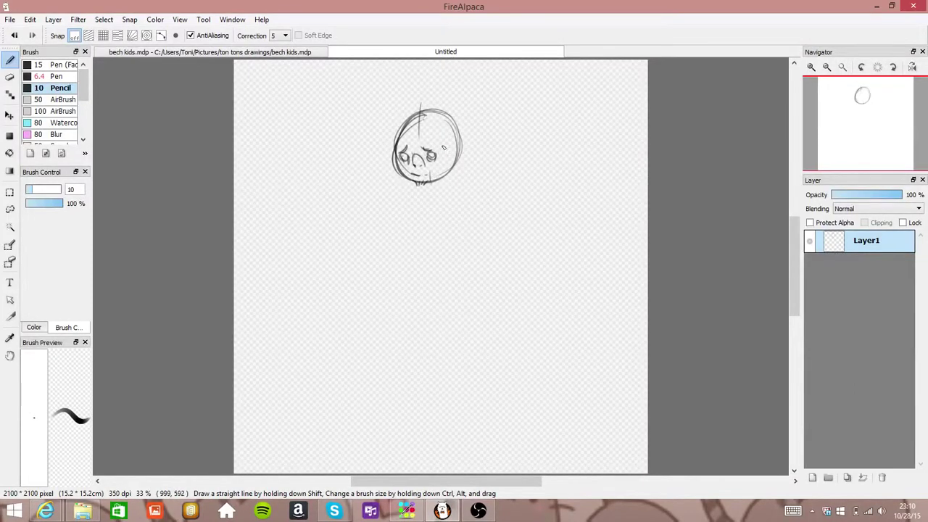
mouse_move(401, 156)
left_mouse_down()
mouse_move(402, 180)
mouse_move(446, 181)
mouse_move(447, 173)
mouse_move(498, 195)
left_mouse_up()
Sketch the near shoulder and the raised bent arm, with its fist gripping a strap at the shoulder
mouse_move(412, 183)
left_mouse_down()
mouse_move(384, 190)
mouse_move(364, 235)
mouse_move(382, 219)
mouse_move(412, 216)
mouse_move(407, 225)
mouse_move(400, 207)
mouse_move(410, 216)
left_mouse_up()
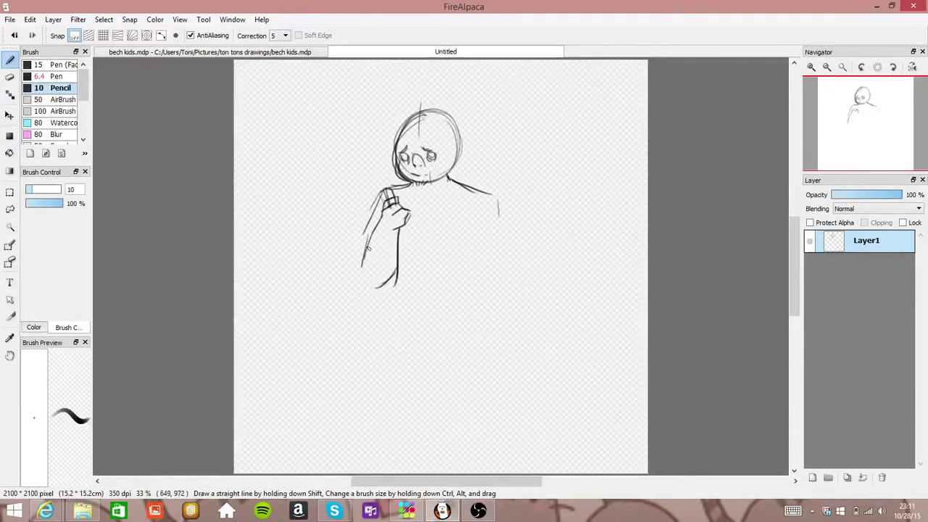
left_click_drag(368, 246, 367, 280)
left_click_drag(375, 213, 358, 269)
left_click_drag(364, 224, 362, 274)
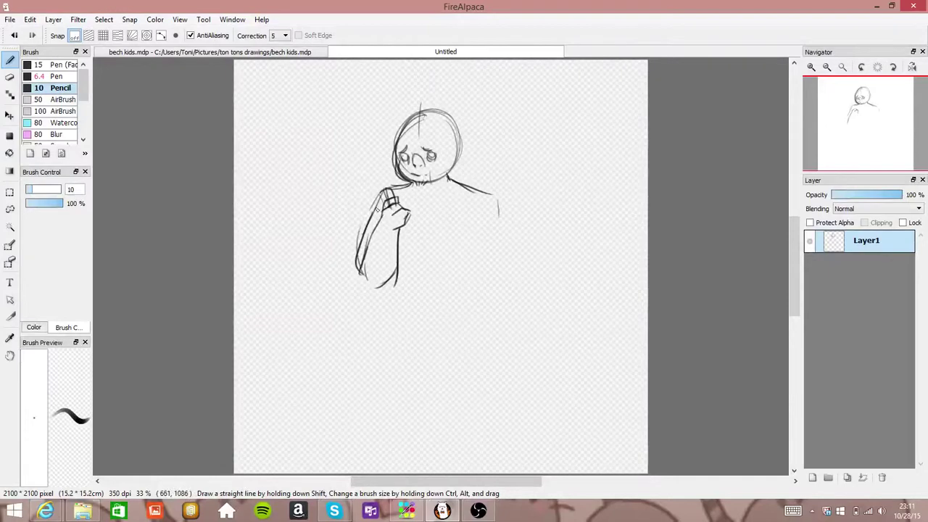
mouse_move(386, 196)
left_mouse_down()
mouse_move(393, 187)
mouse_move(384, 194)
left_mouse_up()
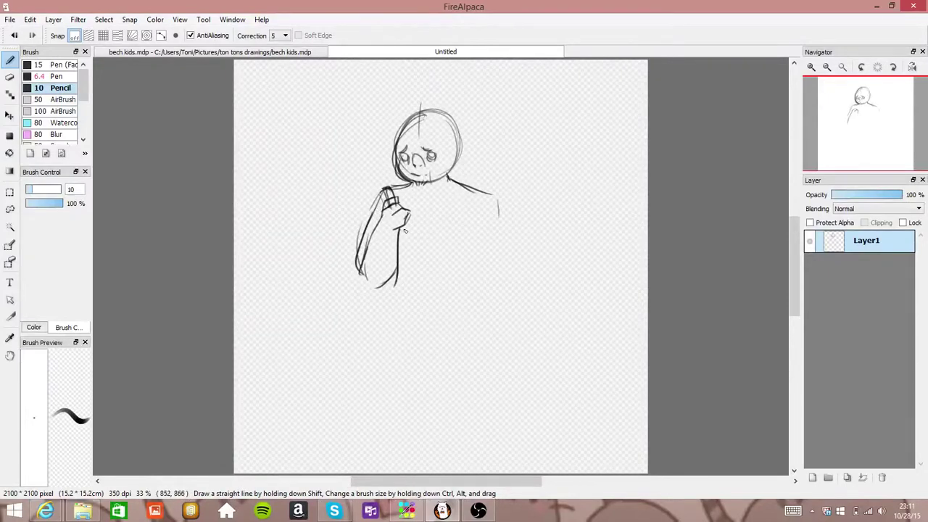
Draw the bag's strap and upper edge running diagonally from the fist across the body, and add the torso's side contours
mouse_move(403, 226)
left_mouse_down()
mouse_move(415, 256)
mouse_move(401, 225)
mouse_move(471, 277)
left_mouse_up()
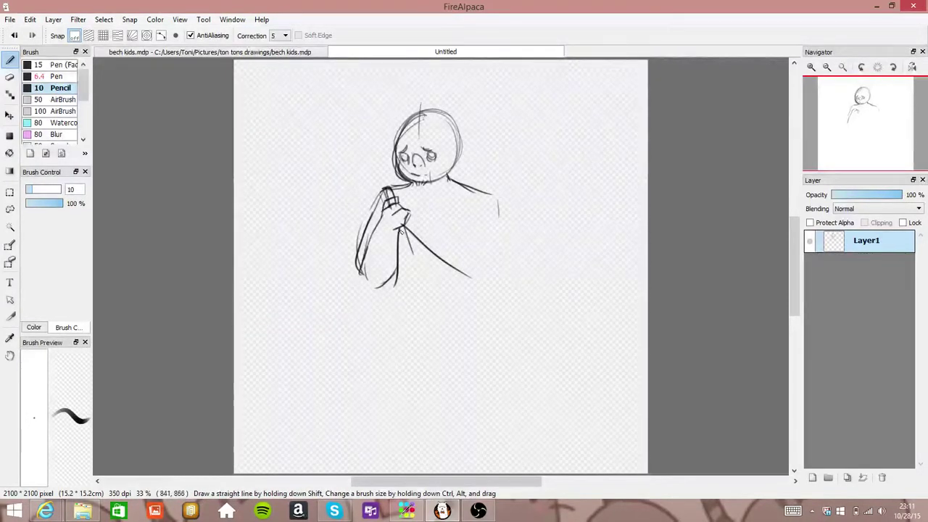
left_click_drag(398, 228, 437, 306)
mouse_move(464, 276)
left_mouse_down()
mouse_move(497, 284)
mouse_move(496, 268)
left_mouse_up()
left_click_drag(487, 216, 487, 253)
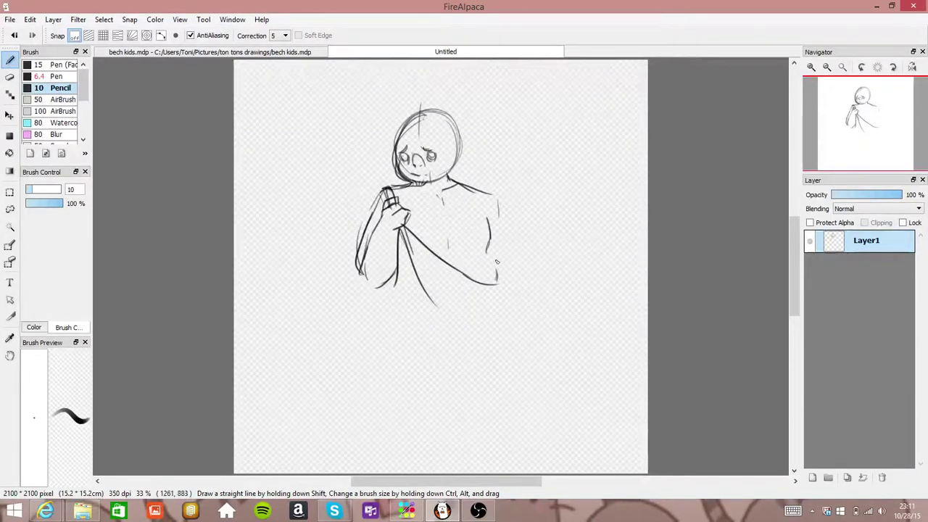
mouse_move(488, 254)
left_mouse_down()
mouse_move(496, 279)
mouse_move(492, 268)
left_mouse_up()
mouse_move(392, 279)
left_mouse_down()
mouse_move(391, 293)
mouse_move(391, 284)
left_mouse_up()
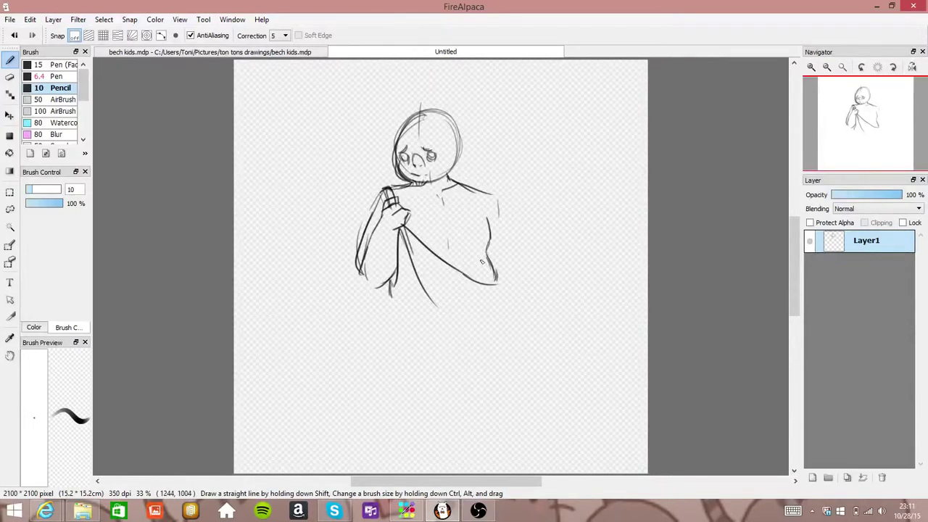
Close the bag's rounded lower outline and add a curved zipper with tick marks and a round pull
mouse_move(487, 283)
left_mouse_down()
mouse_move(498, 276)
mouse_move(510, 305)
left_mouse_up()
left_click_drag(494, 268, 505, 321)
mouse_move(437, 306)
left_mouse_down()
mouse_move(471, 334)
mouse_move(506, 322)
left_mouse_up()
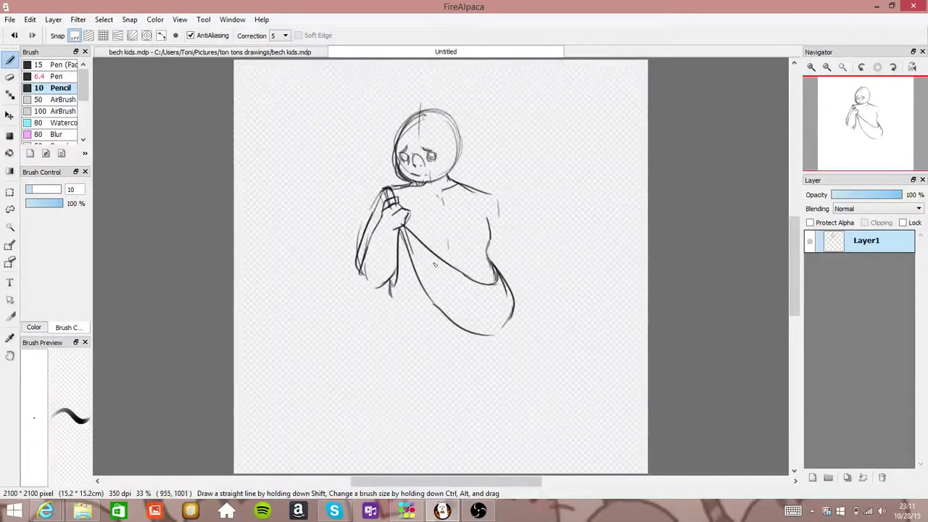
left_click_drag(460, 285, 498, 290)
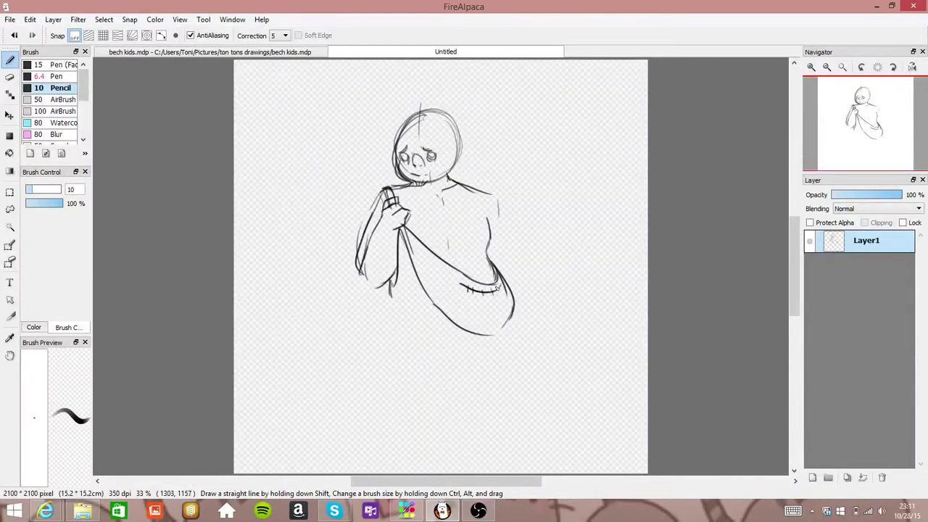
mouse_move(499, 289)
left_mouse_down()
mouse_move(455, 290)
mouse_move(465, 288)
left_mouse_up()
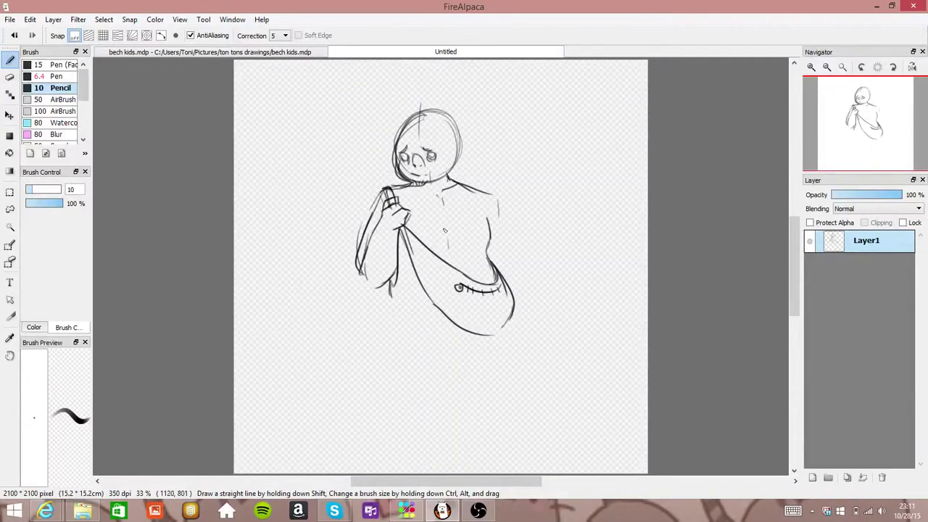
Sketch the hip contour below the raised elbow and the other arm hanging down, ending in a loosely curled hand
left_click_drag(390, 286, 384, 330)
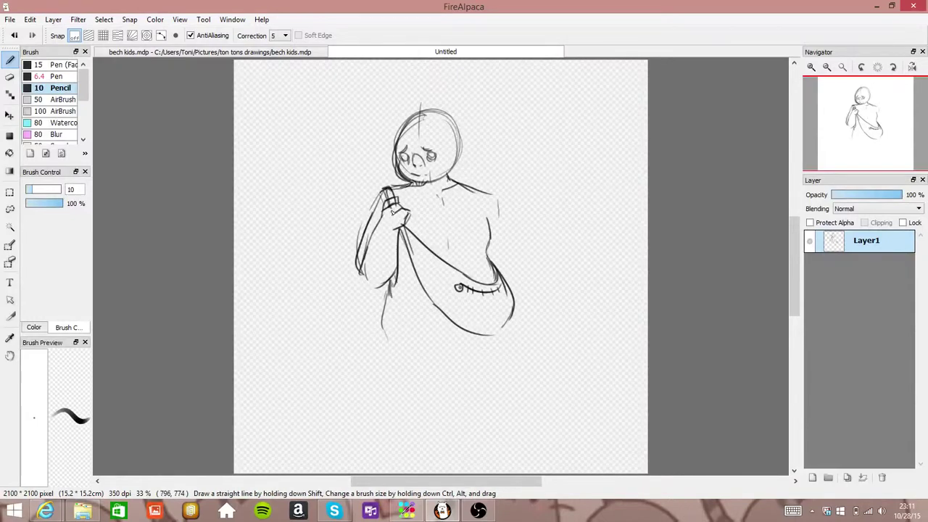
left_click_drag(390, 205, 396, 212)
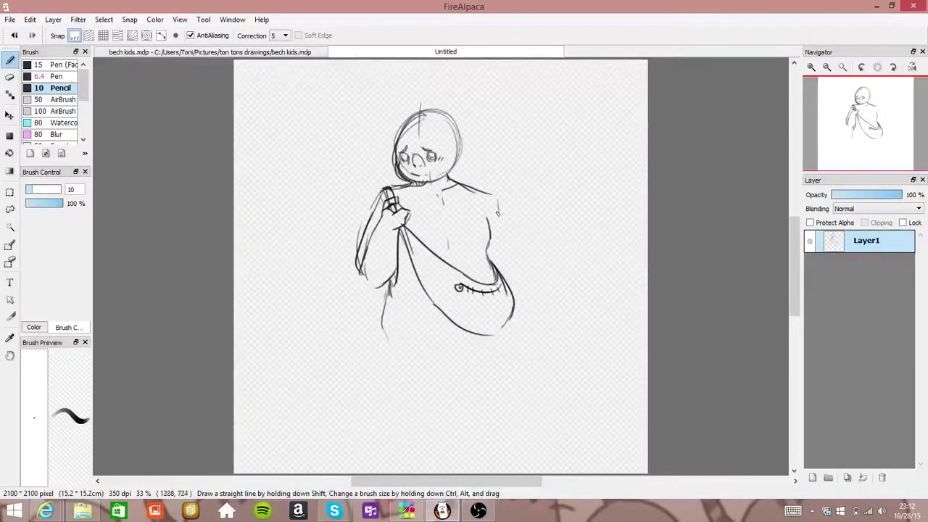
left_click_drag(493, 197, 511, 245)
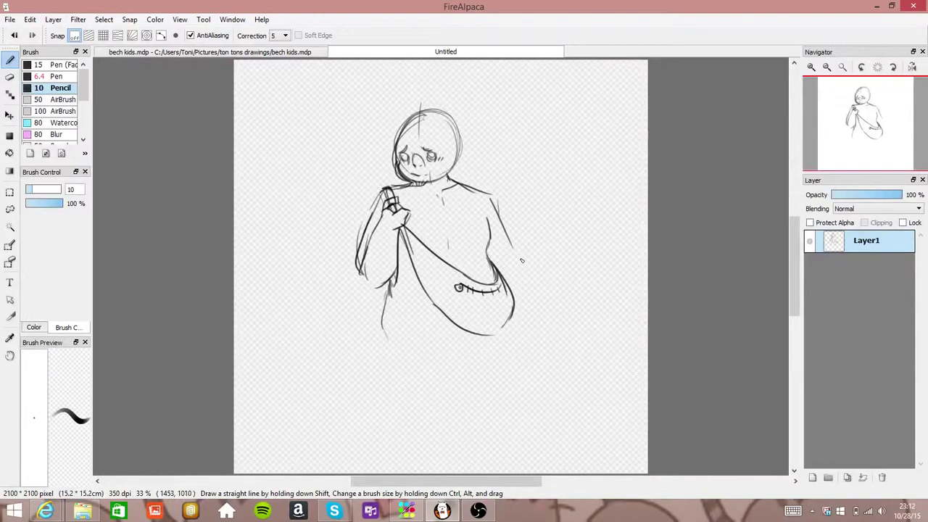
mouse_move(513, 248)
left_mouse_down()
mouse_move(540, 320)
mouse_move(540, 349)
mouse_move(525, 363)
left_mouse_up()
mouse_move(544, 342)
left_mouse_down()
mouse_move(536, 371)
mouse_move(527, 365)
mouse_move(536, 354)
mouse_move(517, 366)
mouse_move(520, 348)
mouse_move(538, 358)
mouse_move(517, 353)
mouse_move(516, 335)
left_mouse_up()
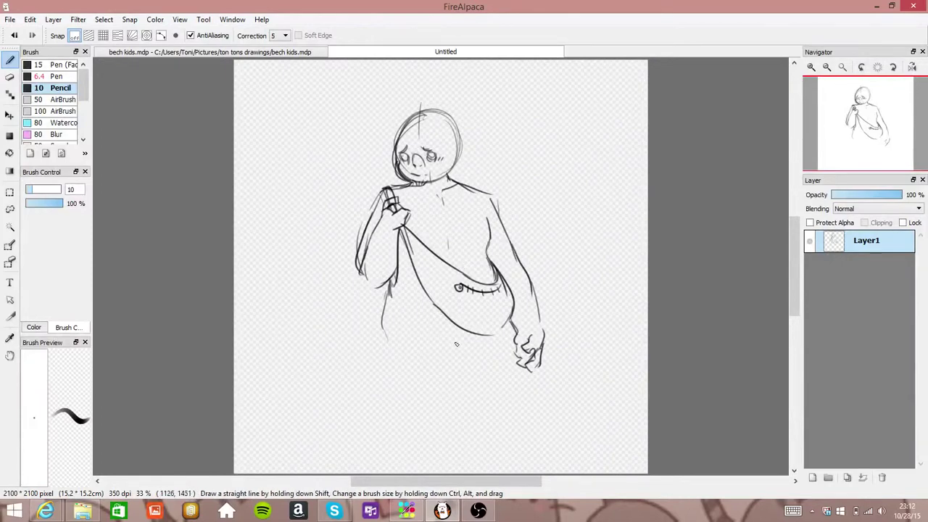
Sketch both legs from the hips down towards the canvas's lower edge, reinforcing the inner thigh and hip lines
mouse_move(407, 313)
left_mouse_down()
mouse_move(439, 344)
mouse_move(434, 335)
mouse_move(435, 385)
left_mouse_up()
mouse_move(382, 327)
left_mouse_down()
mouse_move(397, 409)
mouse_move(396, 446)
left_mouse_up()
mouse_move(439, 384)
left_mouse_down()
mouse_move(445, 424)
mouse_move(428, 449)
mouse_move(395, 447)
mouse_move(408, 465)
left_mouse_up()
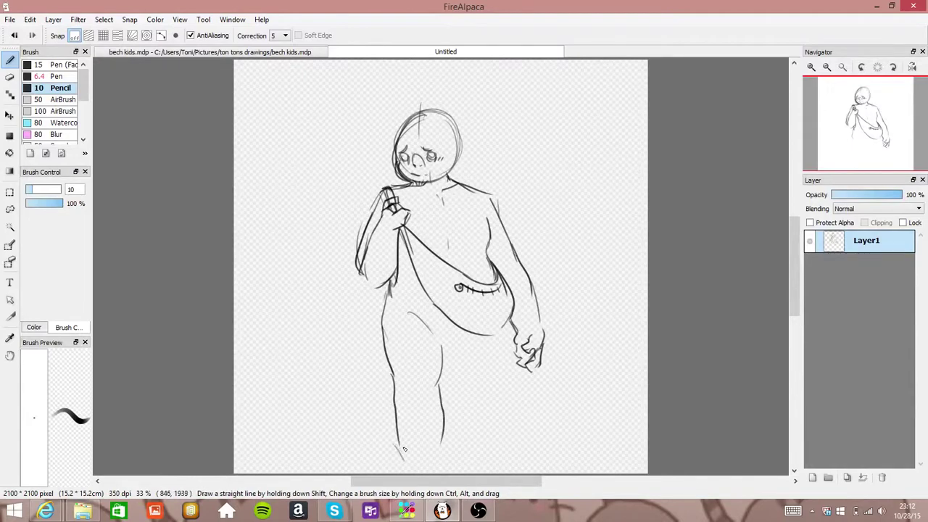
left_click_drag(455, 341, 505, 363)
left_click_drag(452, 341, 478, 450)
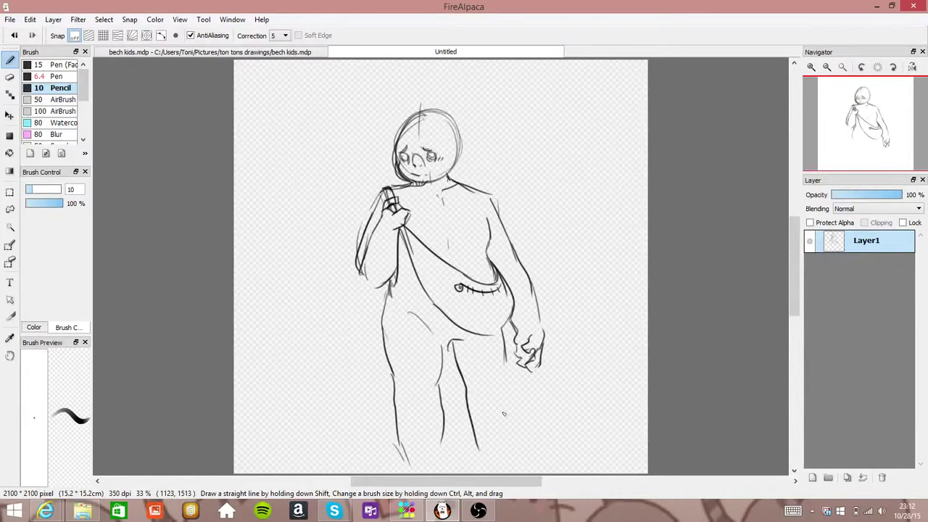
left_click_drag(505, 364, 515, 449)
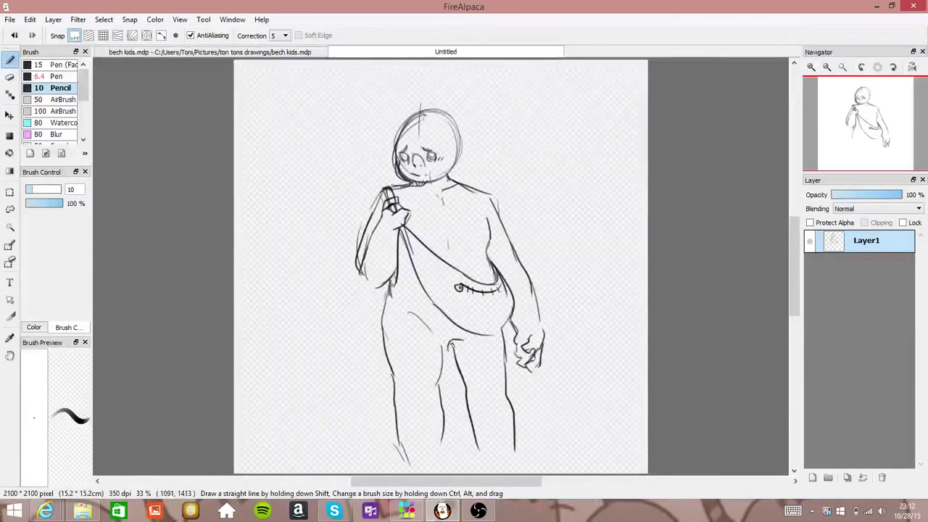
left_click_drag(452, 339, 443, 389)
left_click_drag(396, 292, 385, 312)
mouse_move(452, 346)
left_mouse_down()
mouse_move(461, 395)
mouse_move(450, 405)
mouse_move(448, 377)
mouse_move(443, 451)
left_mouse_up()
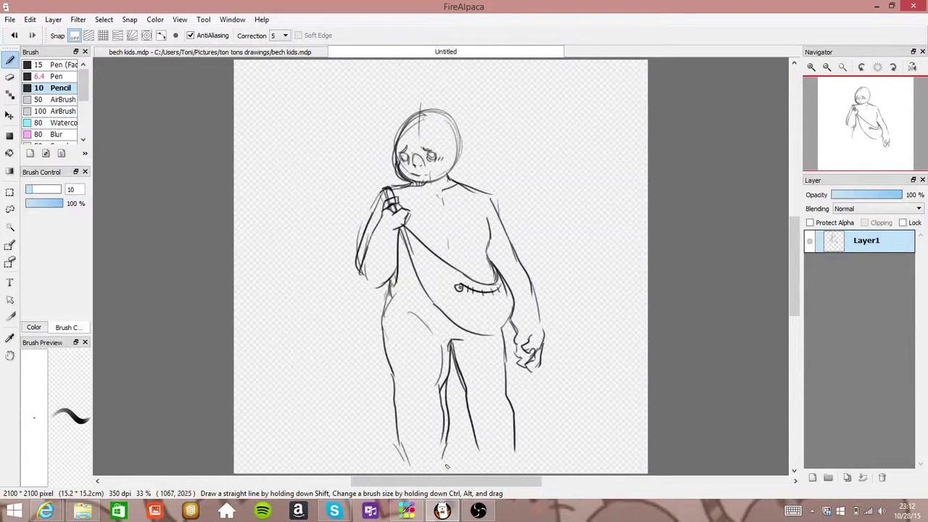
Transform the sketch by moving it about 197 px up and 15 px left to make room for the feet
left_click(104, 18)
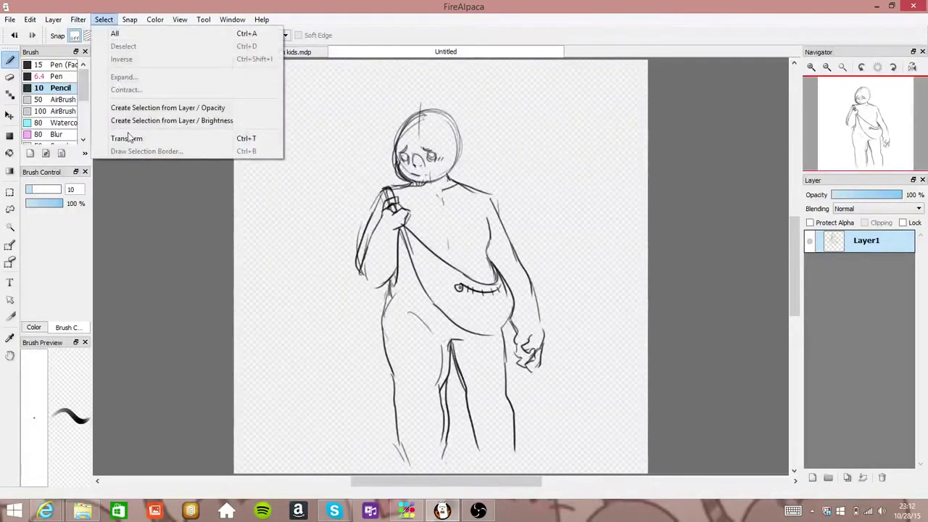
left_click(130, 140)
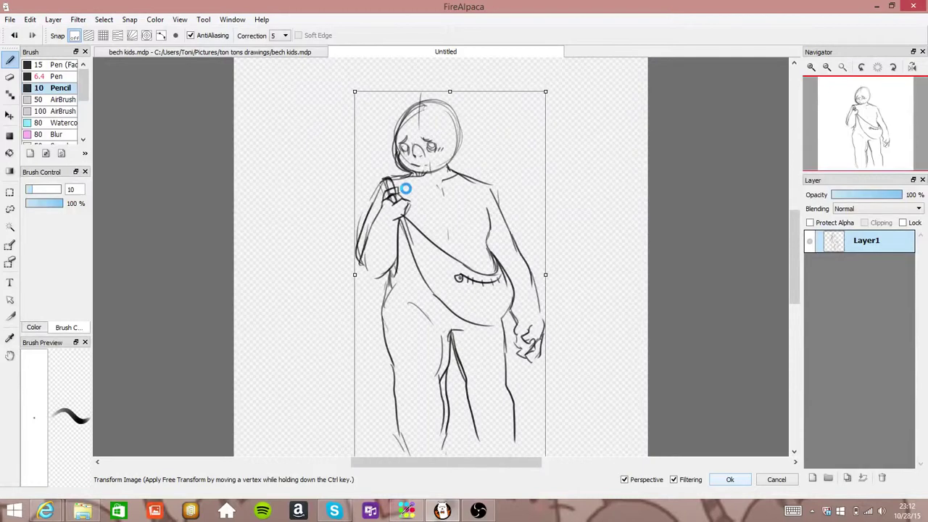
left_click_drag(405, 188, 402, 150)
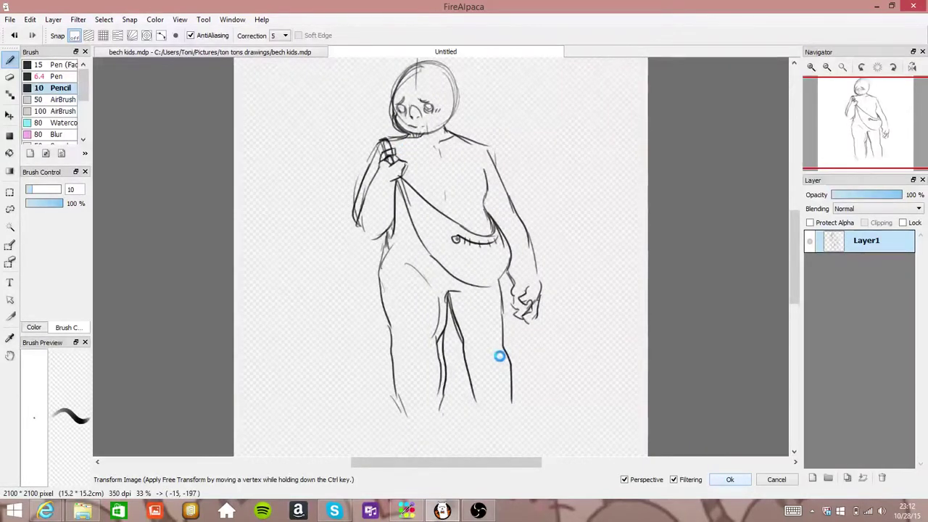
key("Return")
Draw the lower legs and both feet at the canvas's lower edge, and round off the raised arm's elbow
mouse_move(442, 414)
left_mouse_down()
mouse_move(457, 456)
mouse_move(475, 471)
mouse_move(413, 464)
mouse_move(447, 448)
mouse_move(457, 456)
left_mouse_up()
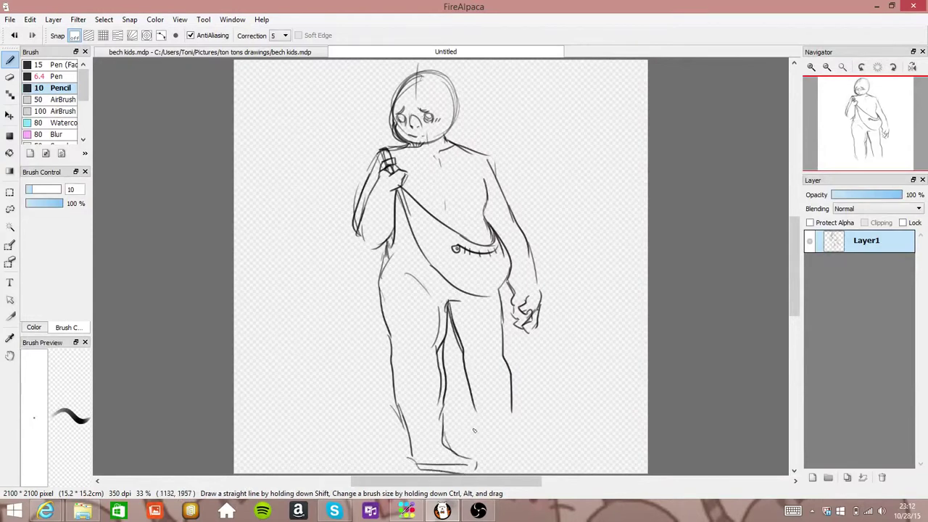
left_click_drag(469, 405, 487, 434)
left_click_drag(513, 403, 526, 468)
mouse_move(487, 429)
left_mouse_down()
mouse_move(476, 468)
mouse_move(511, 466)
left_mouse_up()
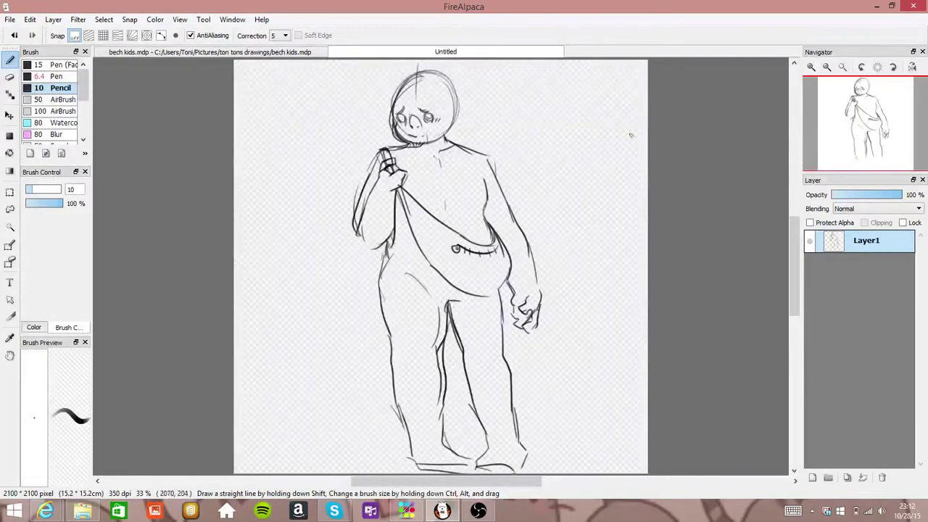
mouse_move(361, 218)
left_mouse_down()
mouse_move(374, 255)
mouse_move(380, 251)
left_mouse_up()
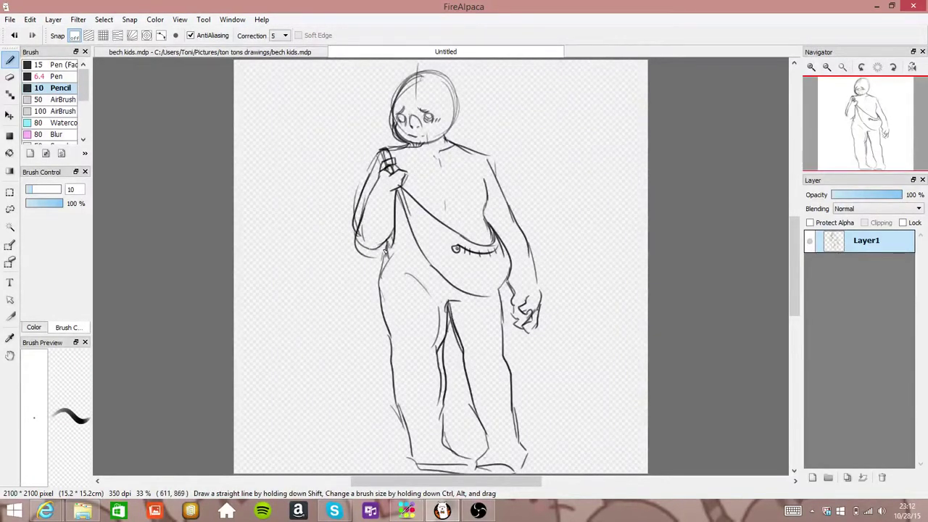
mouse_move(403, 214)
left_mouse_down()
mouse_move(384, 253)
mouse_move(360, 206)
left_mouse_up()
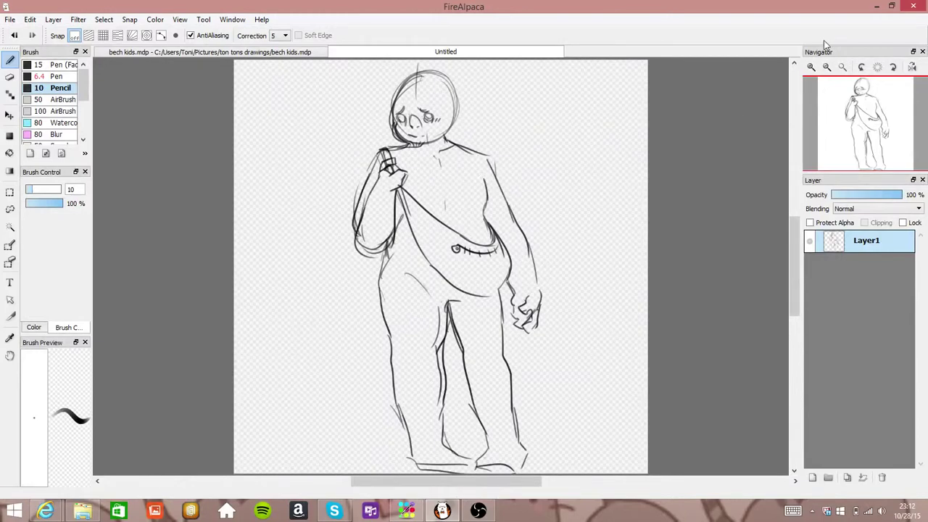
Sketch pointed fringe strands falling over the forehead and darken the hairline on the face's near side
mouse_move(826, 68)
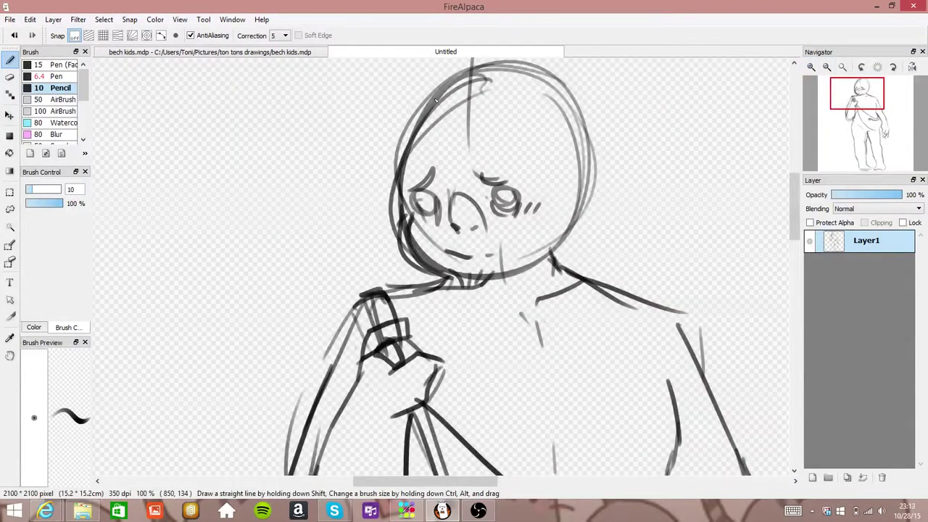
left_click_drag(435, 101, 417, 170)
mouse_move(446, 112)
left_mouse_down()
mouse_move(457, 183)
mouse_move(465, 177)
left_mouse_up()
left_click_drag(478, 123, 483, 177)
left_click_drag(436, 99, 418, 123)
left_click_drag(478, 71, 429, 103)
left_click_drag(516, 94, 478, 135)
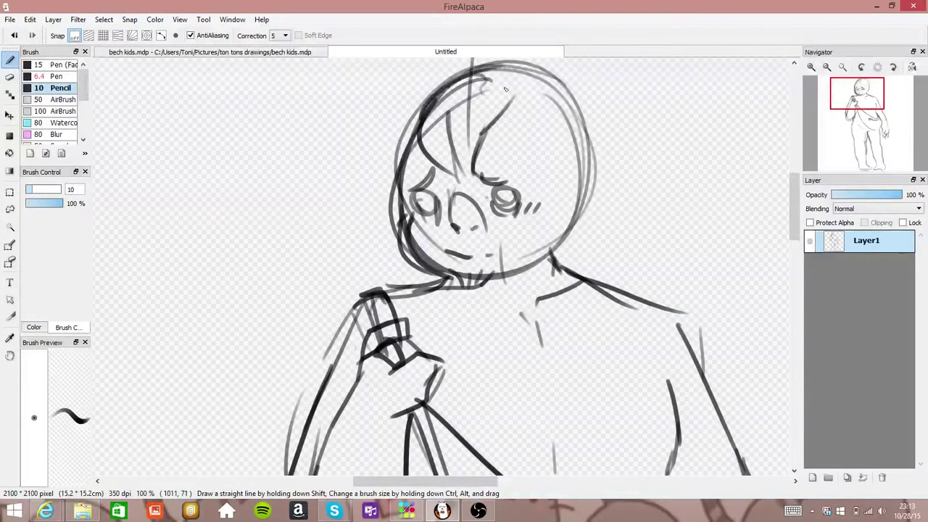
Draw long hair strands framing both sides of the face, reaching down towards the jaw
left_click_drag(513, 78, 522, 187)
left_click_drag(521, 121, 537, 258)
left_click_drag(549, 148, 540, 275)
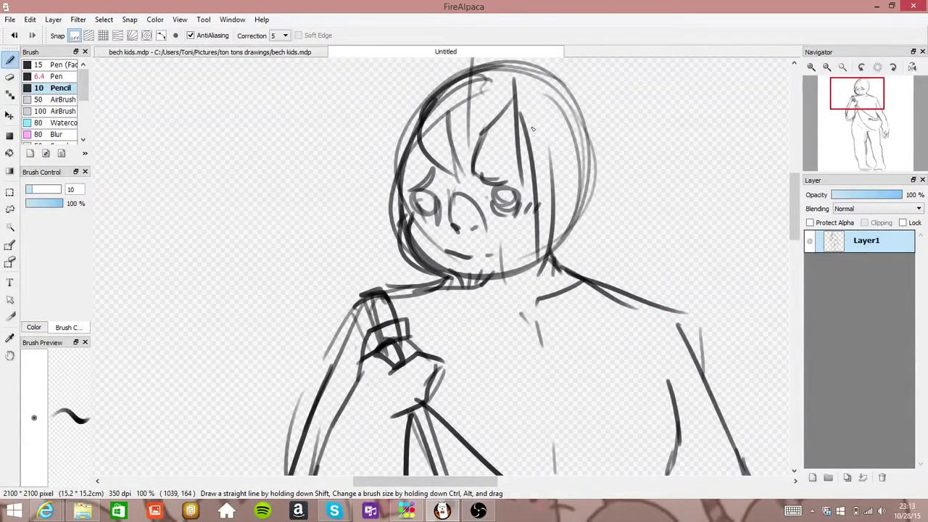
mouse_move(422, 126)
left_mouse_down()
mouse_move(420, 271)
mouse_move(405, 255)
left_mouse_up()
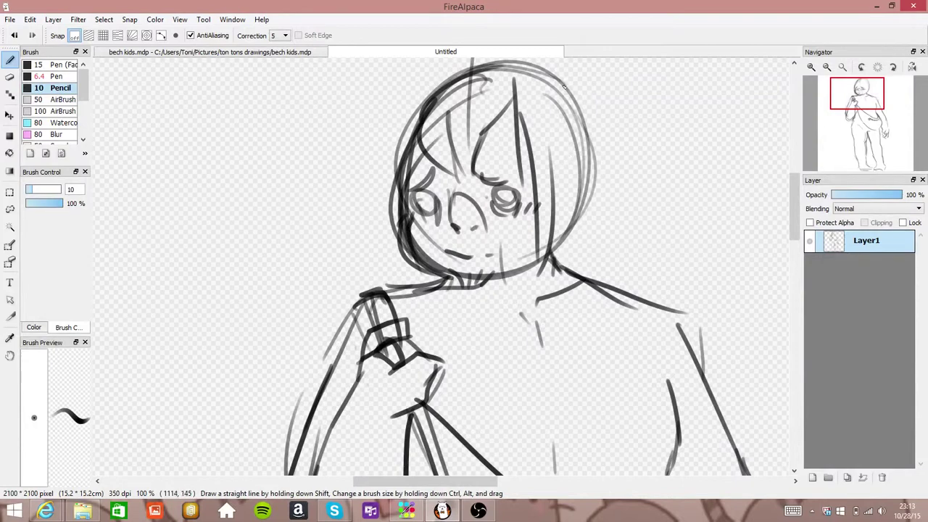
Sketch the outer hair with flicked tufts on both sides, both ears, and a curved line across the crown
left_click_drag(551, 71, 604, 145)
left_click_drag(471, 69, 620, 147)
mouse_move(596, 102)
left_mouse_down()
mouse_move(647, 174)
mouse_move(600, 199)
mouse_move(564, 236)
left_mouse_up()
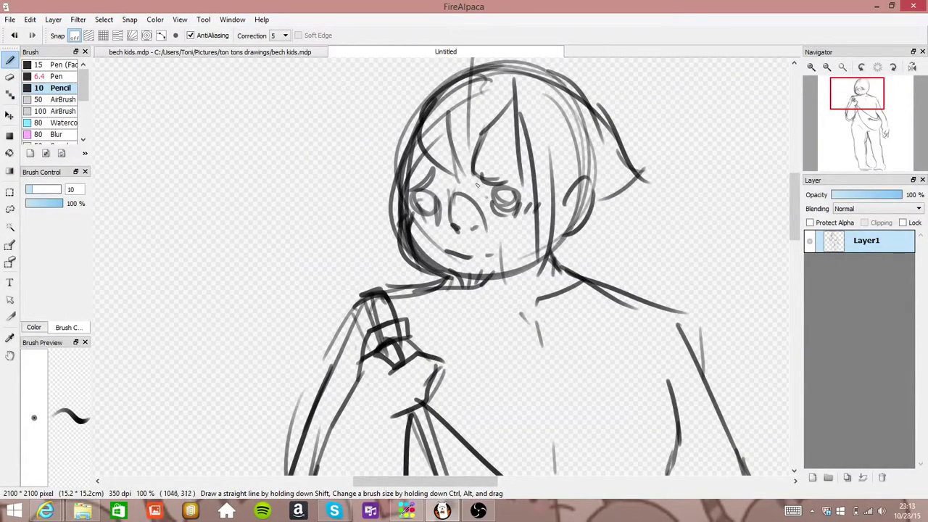
left_click_drag(400, 187, 393, 226)
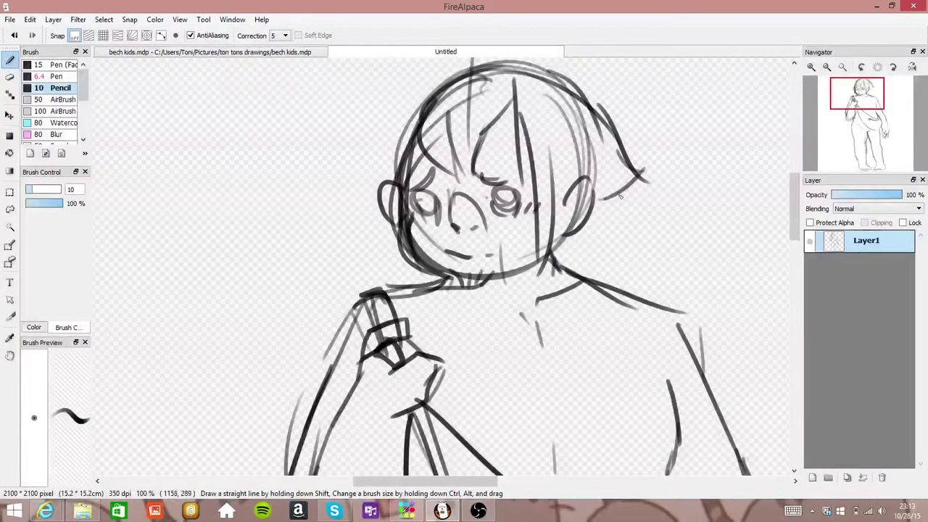
left_click_drag(627, 189, 594, 218)
mouse_move(448, 90)
left_mouse_down()
mouse_move(379, 146)
mouse_move(378, 187)
left_mouse_up()
mouse_move(443, 96)
left_mouse_down()
mouse_move(547, 99)
mouse_move(523, 74)
mouse_move(580, 104)
left_mouse_up()
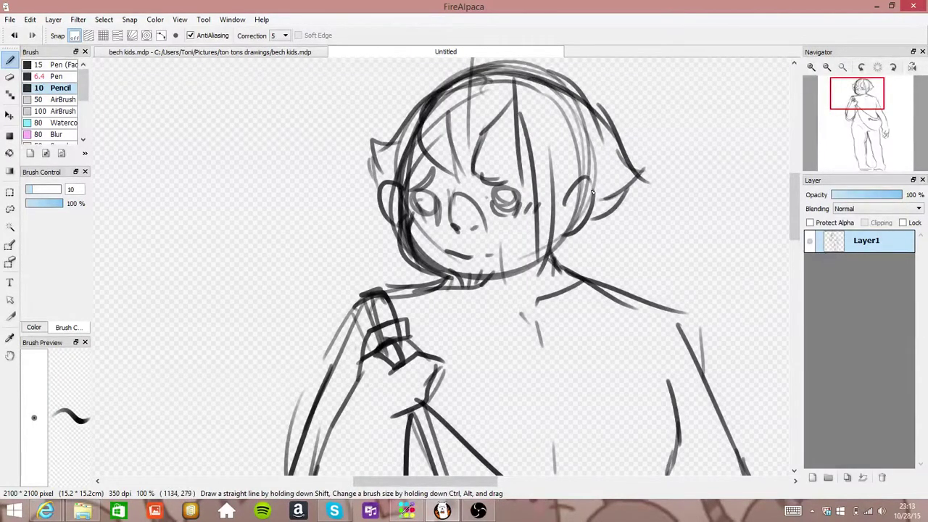
Sketch a crown of five-petalled flowers with round centres across the top of the character's head
mouse_move(410, 103)
left_mouse_down()
mouse_move(385, 125)
mouse_move(432, 139)
mouse_move(426, 109)
mouse_move(463, 87)
left_mouse_up()
mouse_move(424, 117)
left_mouse_down()
mouse_move(436, 135)
mouse_move(500, 89)
left_mouse_up()
mouse_move(478, 137)
left_mouse_down()
mouse_move(529, 94)
mouse_move(559, 133)
mouse_move(574, 106)
mouse_move(536, 124)
mouse_move(590, 145)
mouse_move(594, 115)
mouse_move(628, 97)
mouse_move(635, 139)
left_mouse_up()
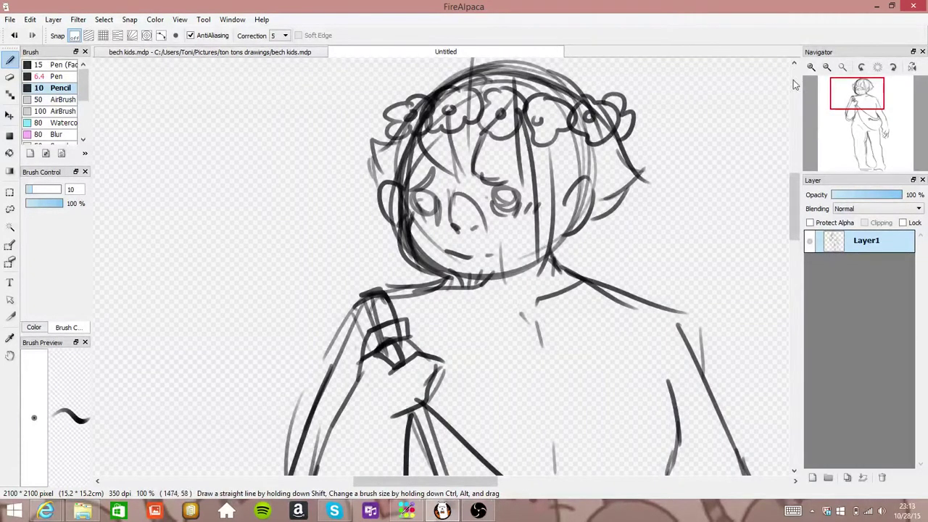
Lower the sketch layer's opacity to 29 %, add a new layer above it and choose the 6.4 Pen brush
left_click(826, 66)
left_click(852, 194)
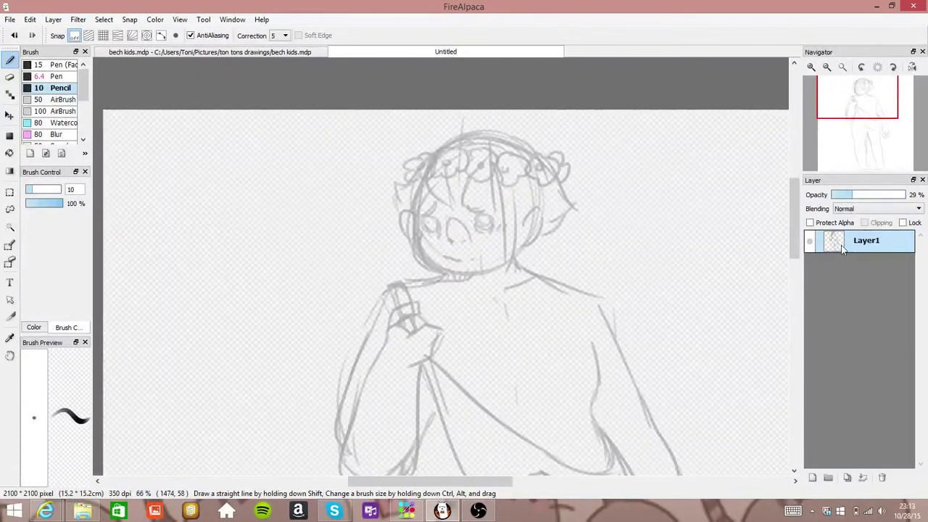
left_click(812, 476)
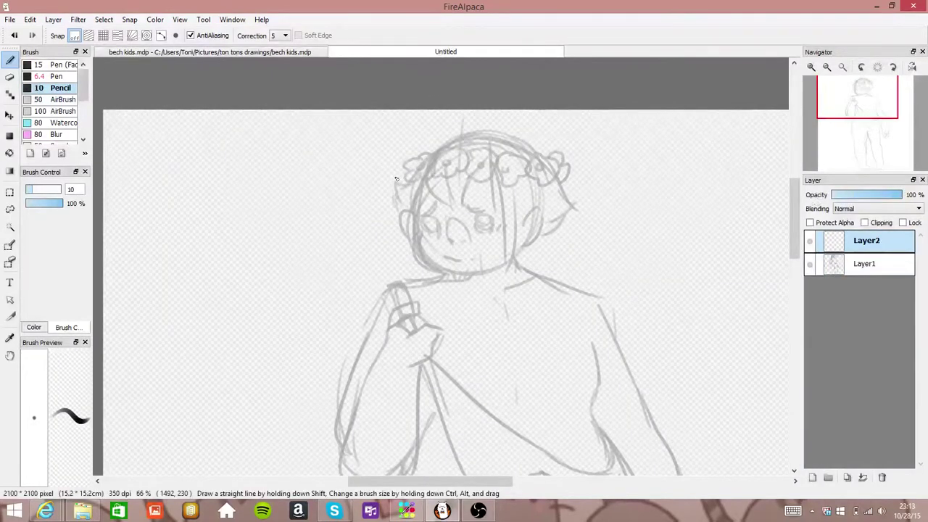
left_click(56, 76)
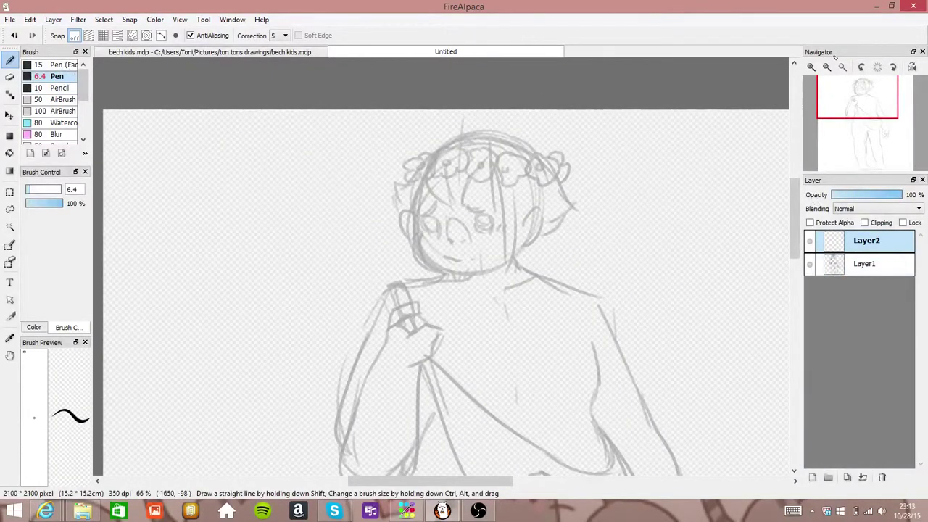
Ink the round eye on the picture's right and the nose's side, nostril and wing, undoing stray strokes
left_click(812, 66)
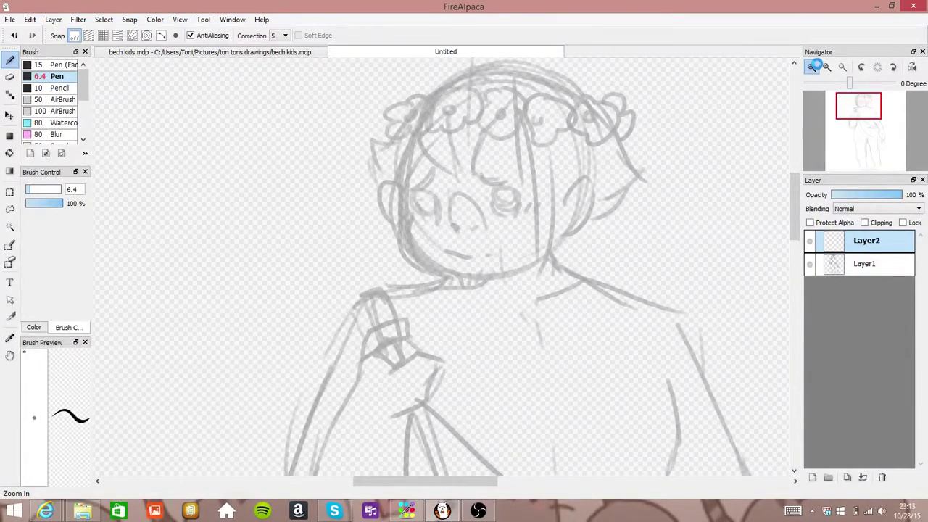
left_click(812, 65)
mouse_move(508, 230)
left_mouse_down()
mouse_move(516, 279)
mouse_move(529, 277)
left_mouse_up()
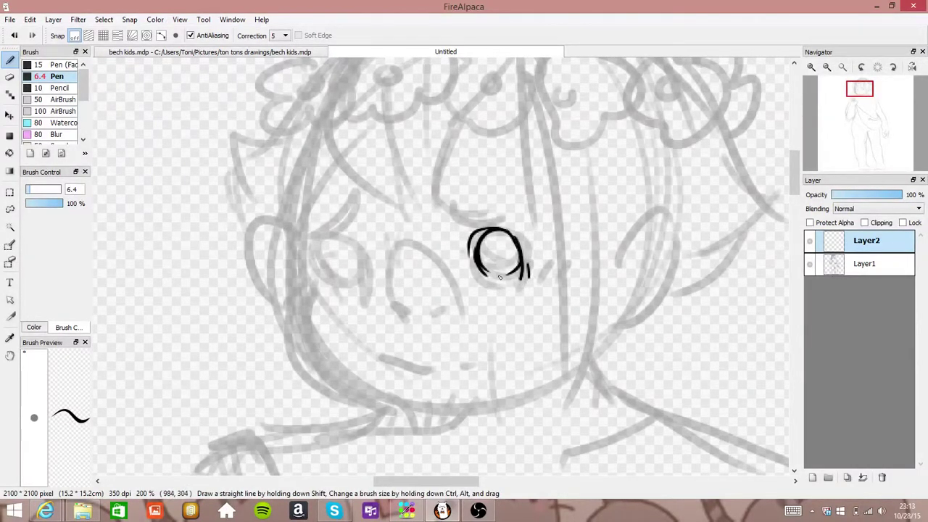
mouse_move(417, 306)
left_mouse_down()
mouse_move(403, 309)
mouse_move(439, 308)
mouse_move(402, 302)
mouse_move(403, 245)
left_mouse_up()
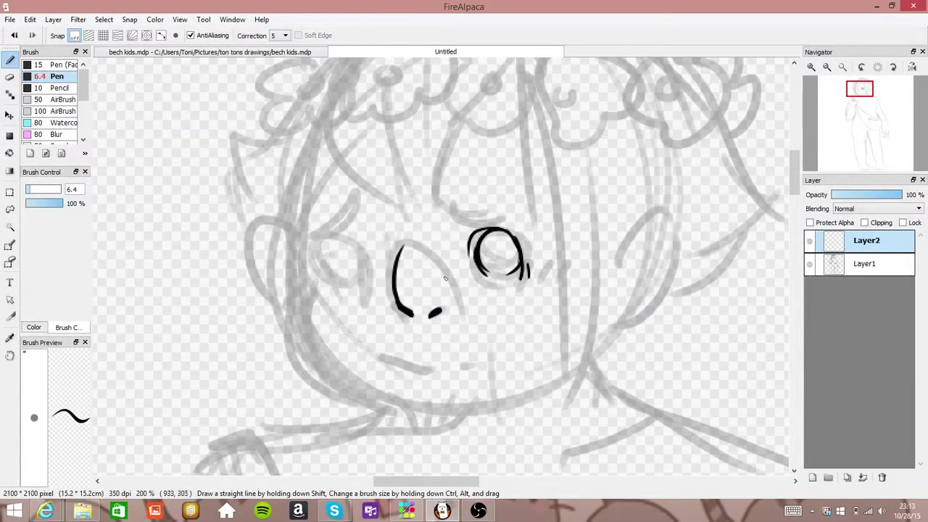
mouse_move(451, 288)
left_mouse_down()
mouse_move(449, 304)
mouse_move(438, 273)
mouse_move(423, 299)
mouse_move(409, 280)
left_mouse_up()
left_click(16, 36)
left_click(16, 36)
left_click(16, 35)
Ink the eye on the picture's left and add short crease marks at both eyes' inner corners
mouse_move(321, 261)
left_mouse_down()
mouse_move(336, 238)
mouse_move(360, 264)
mouse_move(357, 273)
mouse_move(323, 257)
mouse_move(330, 276)
mouse_move(322, 257)
mouse_move(357, 284)
left_mouse_up()
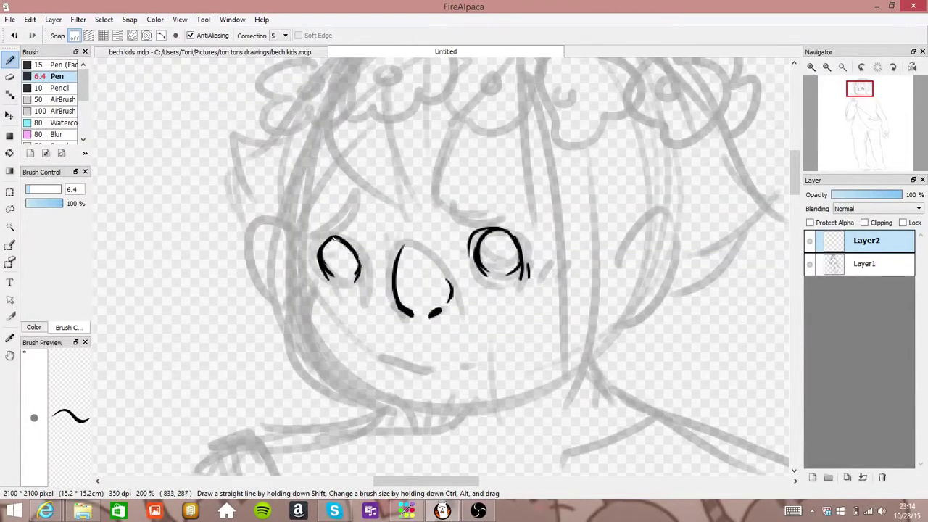
left_click_drag(331, 237, 364, 250)
key("e")
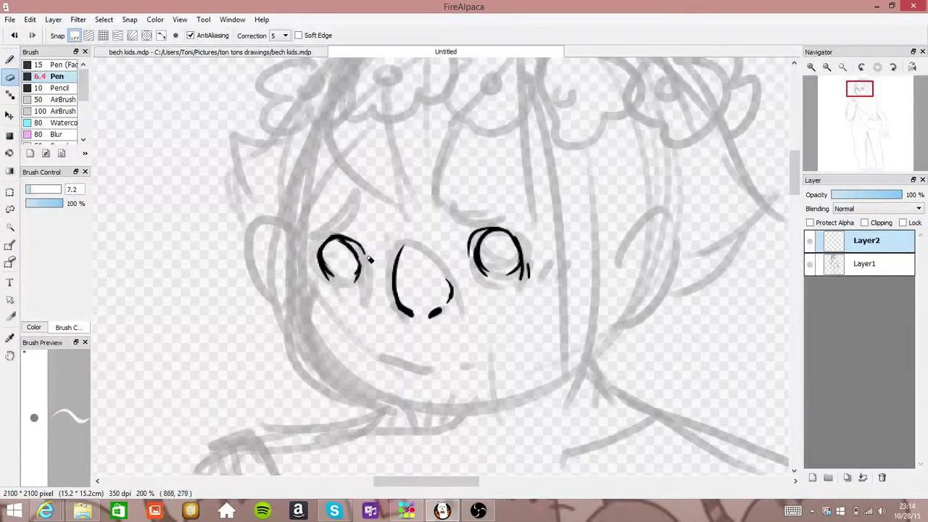
key("b")
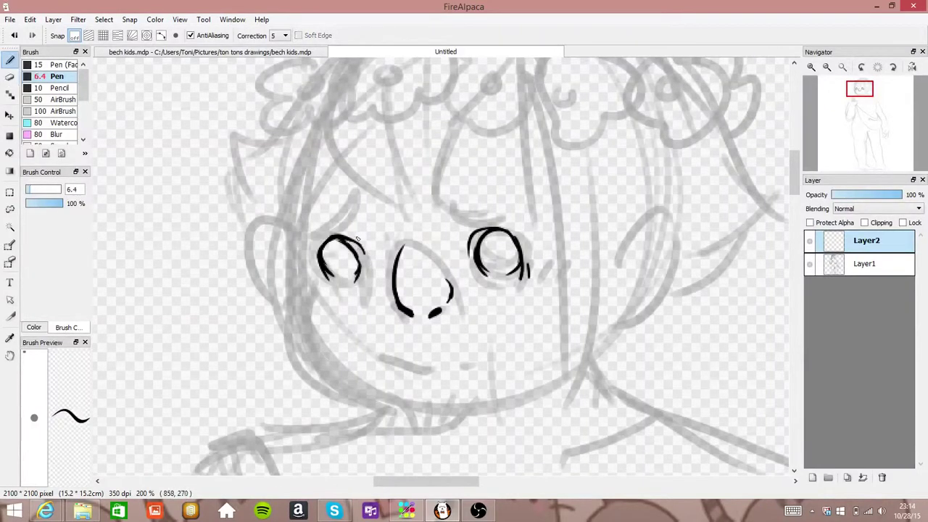
left_click_drag(357, 240, 355, 232)
left_click_drag(464, 233, 465, 247)
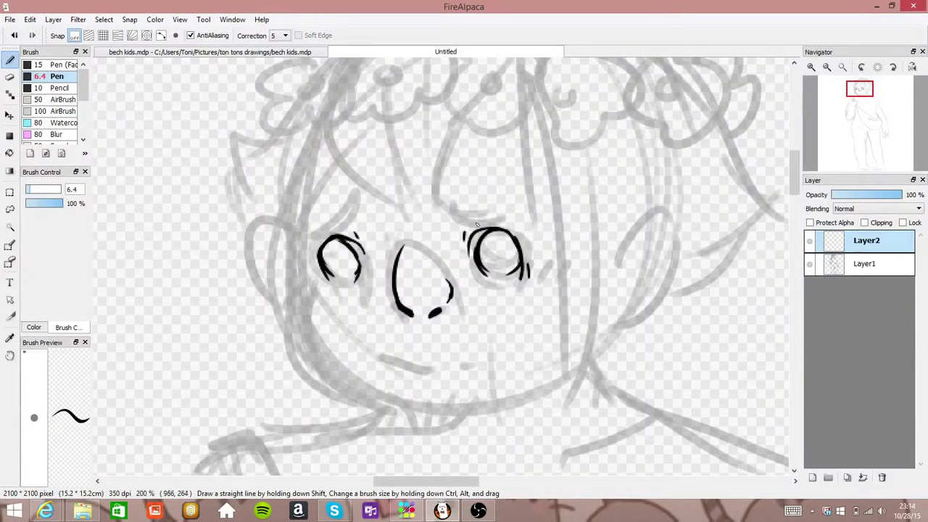
mouse_move(361, 267)
left_mouse_down()
mouse_move(362, 277)
mouse_move(322, 275)
left_mouse_up()
Ink both eyebrows as thick tapered shapes with small strokes at their inner ends
mouse_move(456, 211)
left_mouse_down()
mouse_move(454, 219)
mouse_move(512, 214)
mouse_move(456, 220)
left_mouse_up()
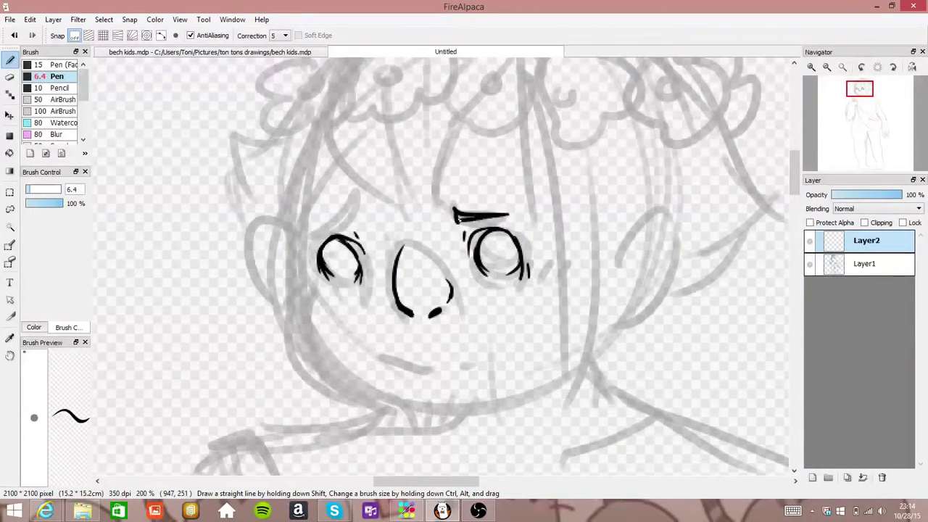
mouse_move(321, 234)
left_mouse_down()
mouse_move(350, 202)
mouse_move(356, 212)
mouse_move(330, 234)
left_mouse_up()
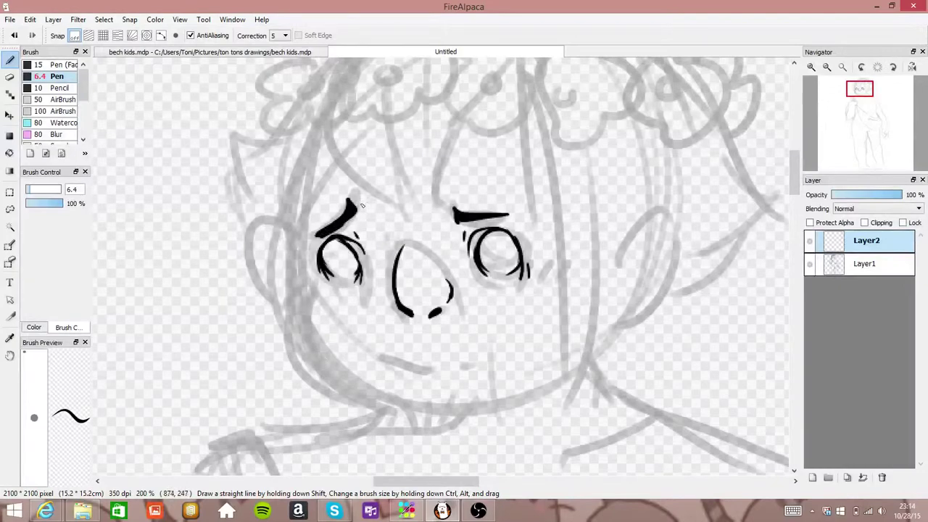
left_click_drag(359, 202, 363, 212)
left_click_drag(446, 213, 450, 223)
Ink the closed mouth with short crease lines around its left corner, and add small strokes on top of the nose
mouse_move(382, 361)
left_mouse_down()
mouse_move(487, 363)
mouse_move(425, 372)
mouse_move(383, 363)
mouse_move(430, 372)
mouse_move(414, 390)
left_mouse_up()
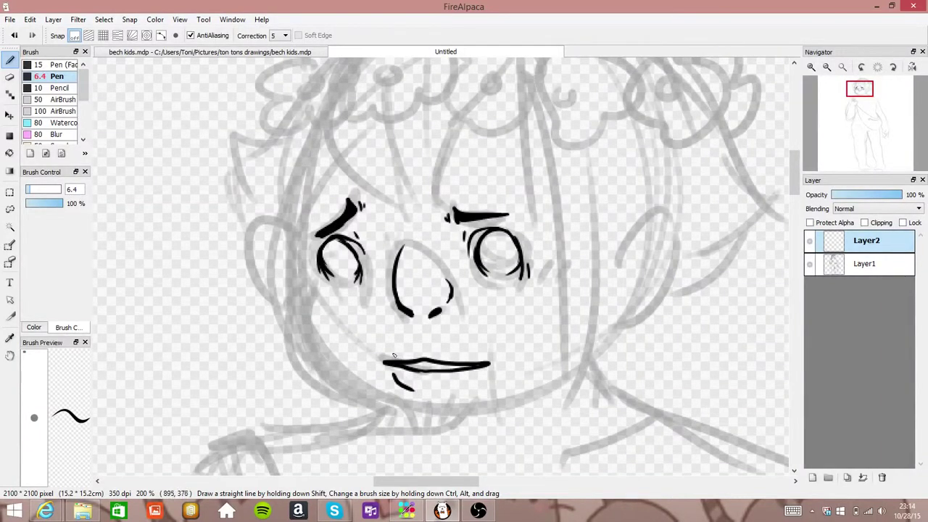
mouse_move(393, 355)
left_mouse_down()
mouse_move(396, 342)
mouse_move(389, 353)
left_mouse_up()
key("e")
mouse_move(393, 344)
left_mouse_down()
mouse_move(387, 350)
mouse_move(405, 344)
mouse_move(392, 356)
left_mouse_up()
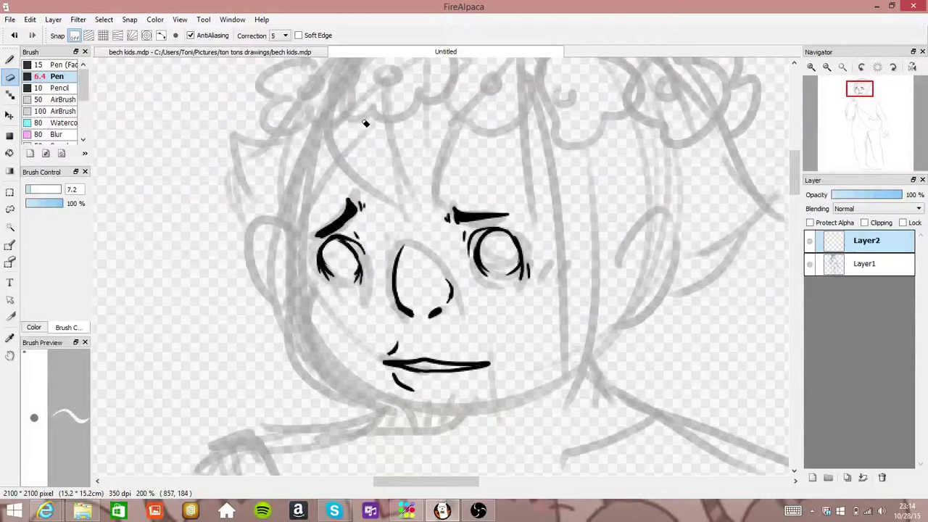
key("b")
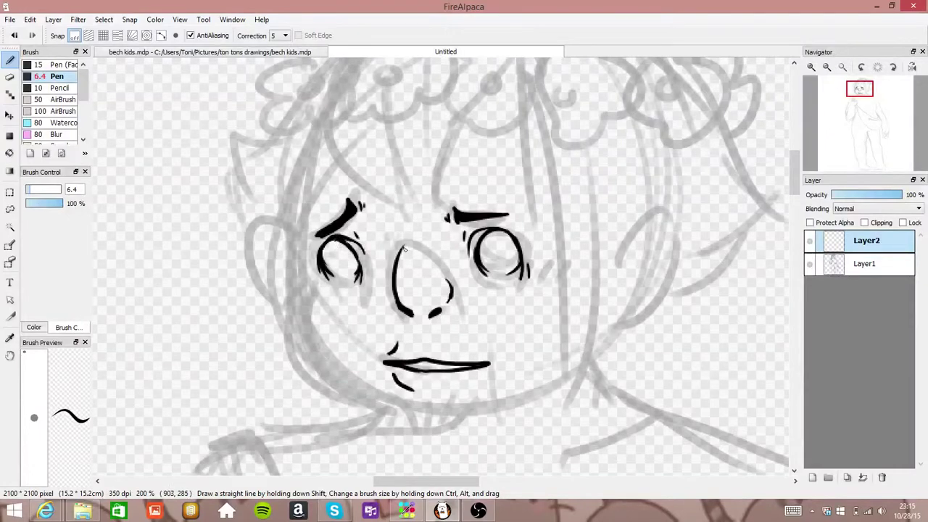
left_click_drag(405, 254, 417, 238)
Ink the pointed fringe strands falling over the forehead between the two eyebrows
mouse_move(334, 116)
left_mouse_down()
mouse_move(341, 145)
mouse_move(410, 215)
left_mouse_up()
left_click_drag(367, 152, 407, 214)
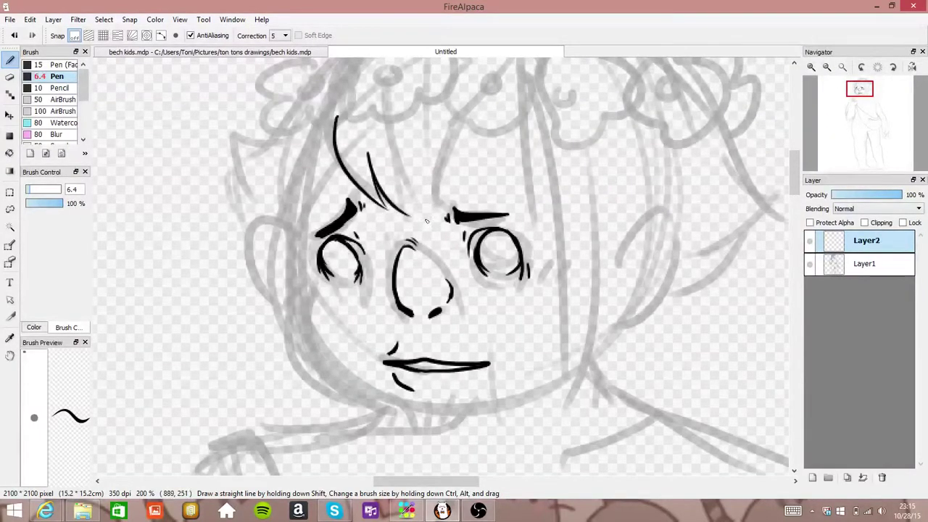
left_click_drag(395, 143, 418, 216)
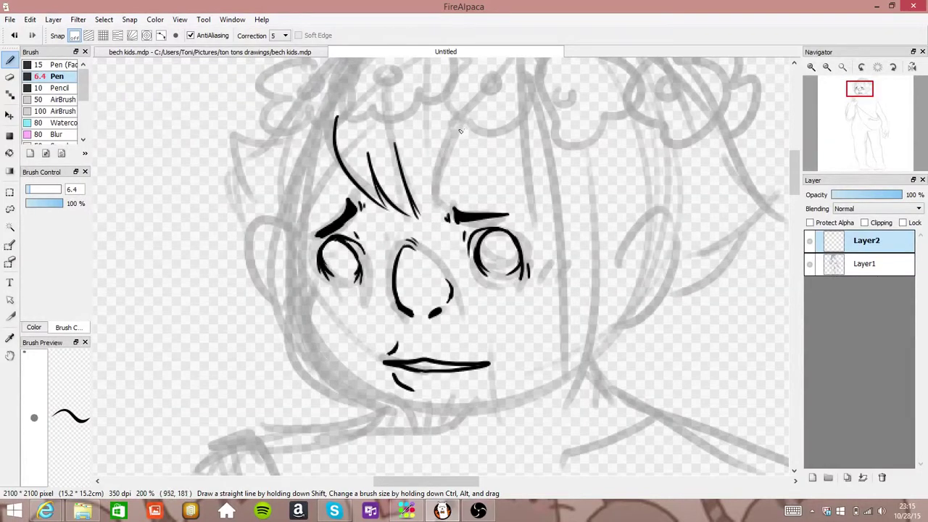
left_click_drag(460, 129, 439, 212)
left_click_drag(413, 168, 426, 214)
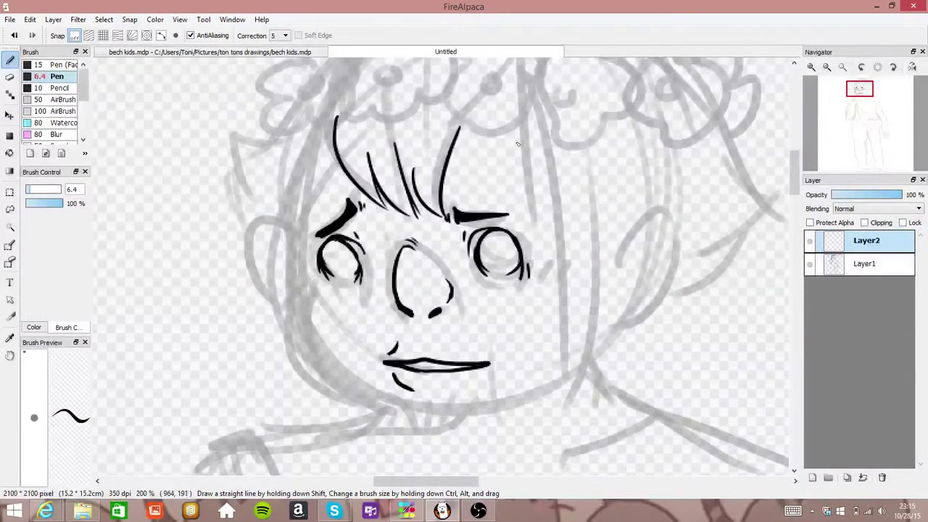
Ink long hair strands down both sides of the face, ending in tapered tips near the jaw
mouse_move(524, 123)
left_mouse_down()
mouse_move(537, 192)
mouse_move(558, 240)
left_mouse_up()
left_click_drag(545, 148, 556, 229)
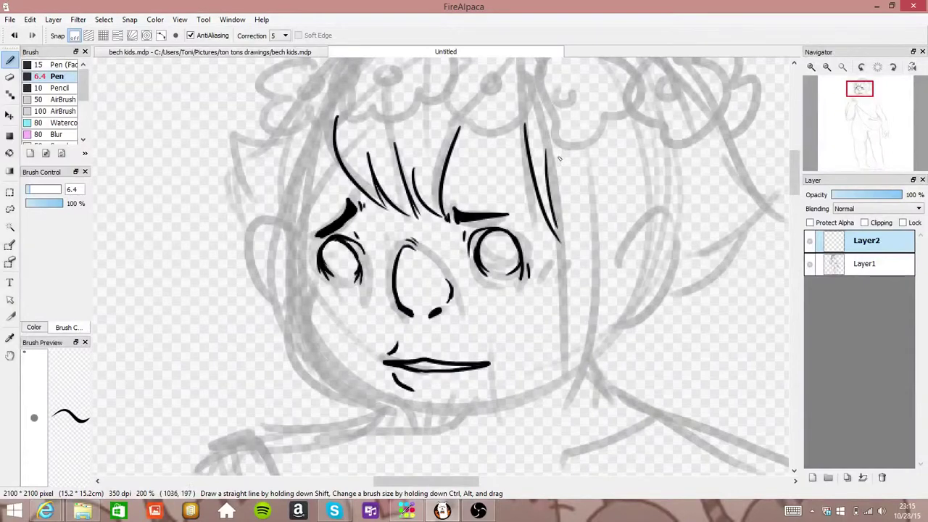
left_click_drag(542, 134, 550, 377)
left_click_drag(589, 166, 559, 391)
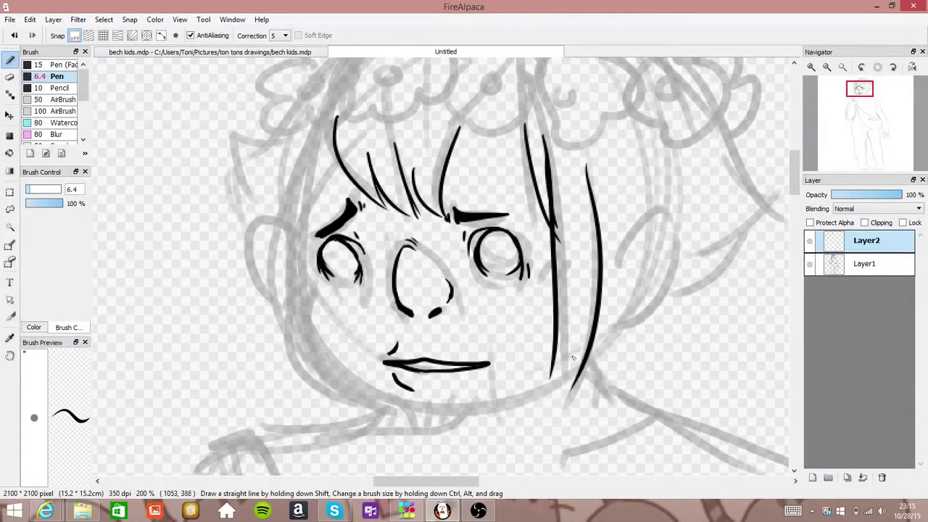
mouse_move(578, 346)
left_mouse_down()
mouse_move(588, 374)
mouse_move(569, 395)
left_mouse_up()
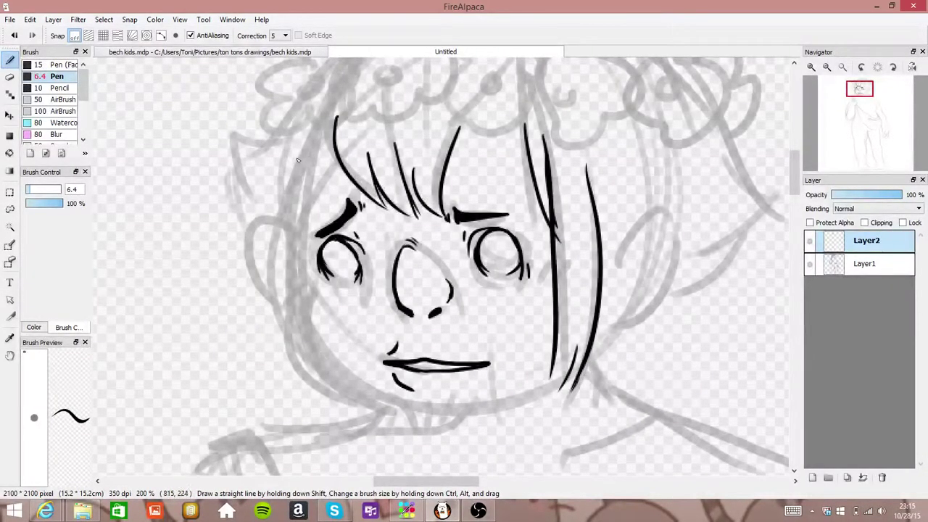
left_click_drag(324, 121, 304, 231)
mouse_move(307, 142)
left_mouse_down()
mouse_move(304, 211)
mouse_move(290, 239)
mouse_move(310, 378)
left_mouse_up()
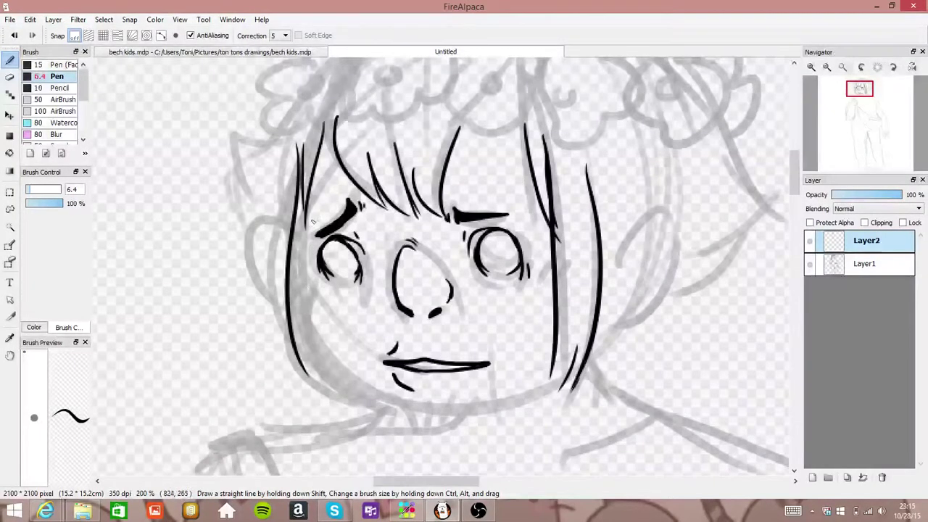
mouse_move(314, 187)
left_mouse_down()
mouse_move(324, 386)
mouse_move(277, 330)
mouse_move(304, 380)
left_mouse_up()
key("ctrl+z")
key("ctrl+z")
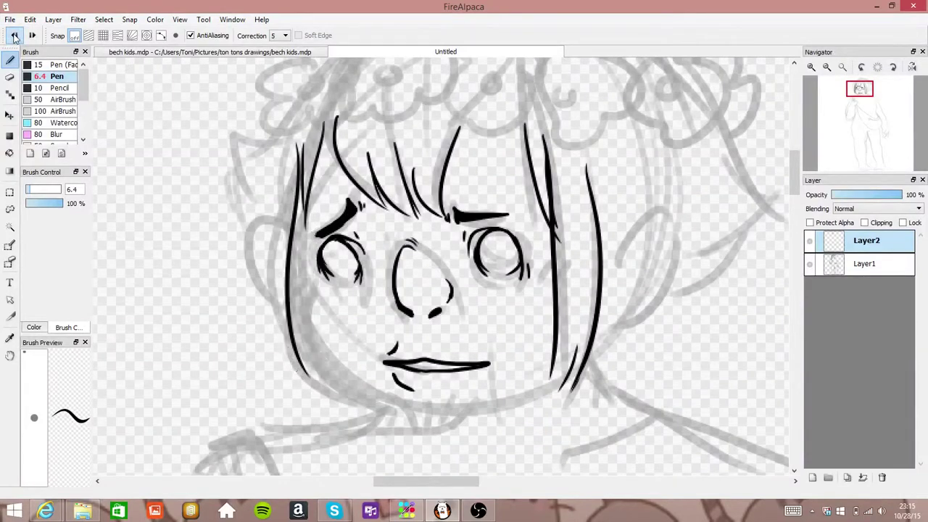
Add an outer hair lock with a split tip on the face's left and extra strands on the right lock
left_click_drag(290, 176, 312, 368)
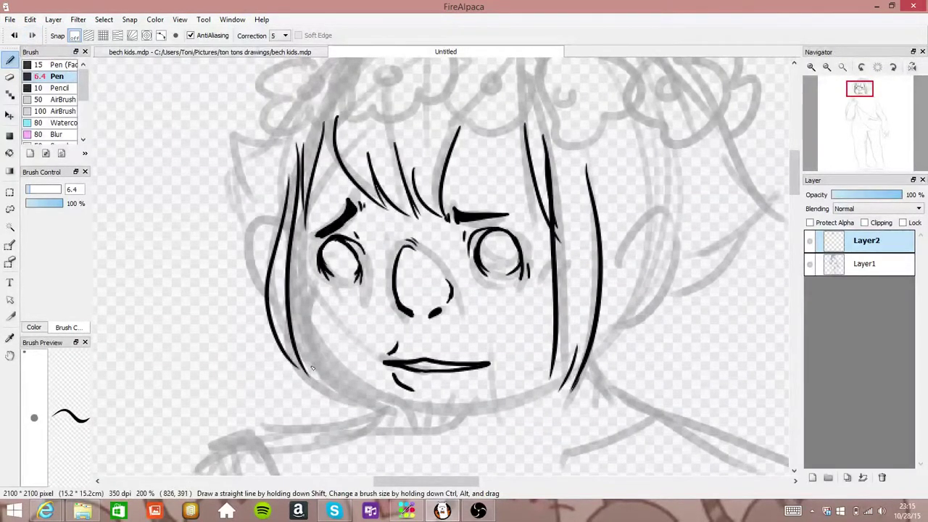
left_click_drag(277, 332, 296, 363)
mouse_move(576, 146)
left_mouse_down()
mouse_move(607, 302)
mouse_move(599, 319)
left_mouse_up()
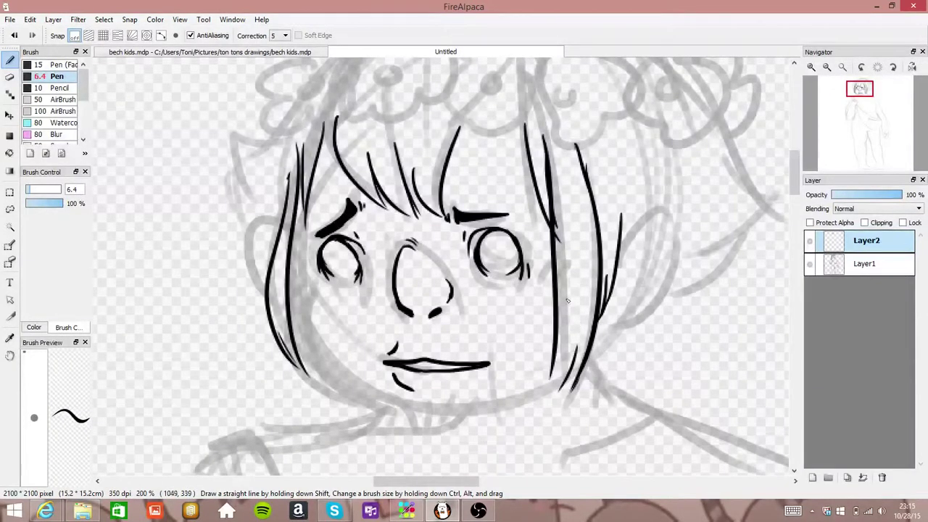
Erase the overlapping line edges in the hair on the picture's right and redraw the outer strand's upper end with a taper
key("e")
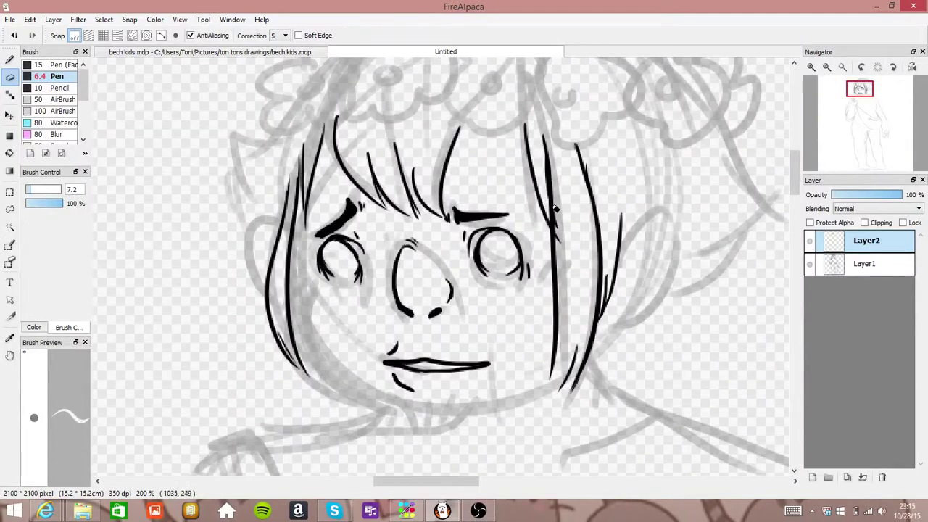
left_click_drag(548, 204, 556, 231)
left_click_drag(588, 171, 594, 177)
key("b")
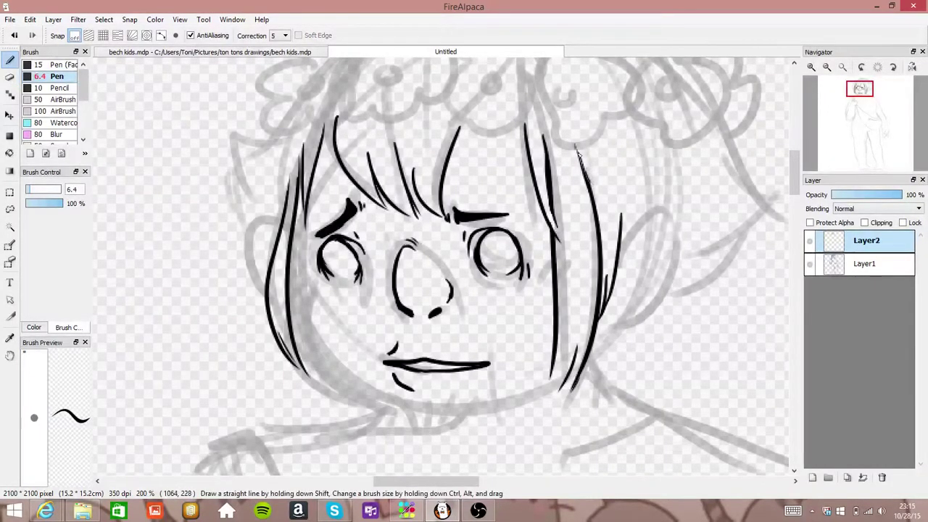
left_click_drag(585, 171, 570, 137)
key("e")
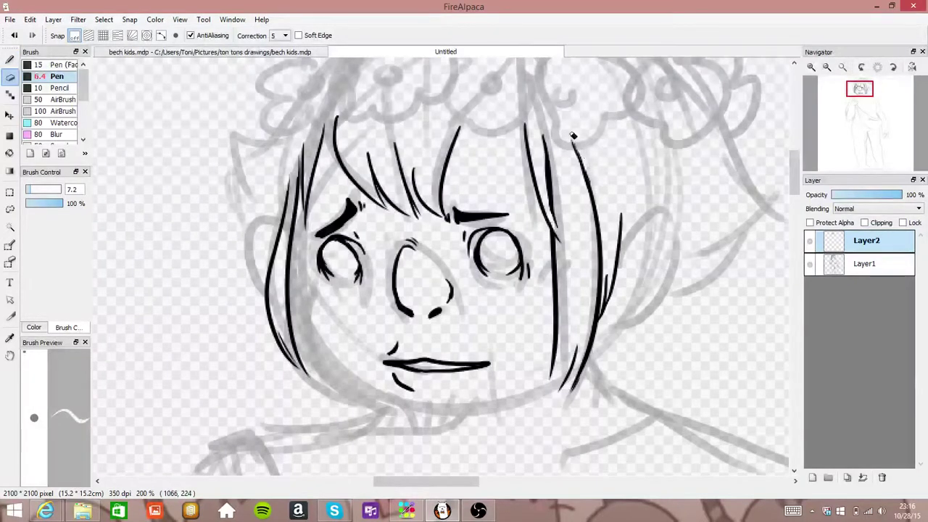
left_click_drag(572, 136, 584, 161)
Ink the ear on the picture's right, redoing its first outline stroke, and add the inner fold lines
key("b")
left_click_drag(620, 237, 657, 233)
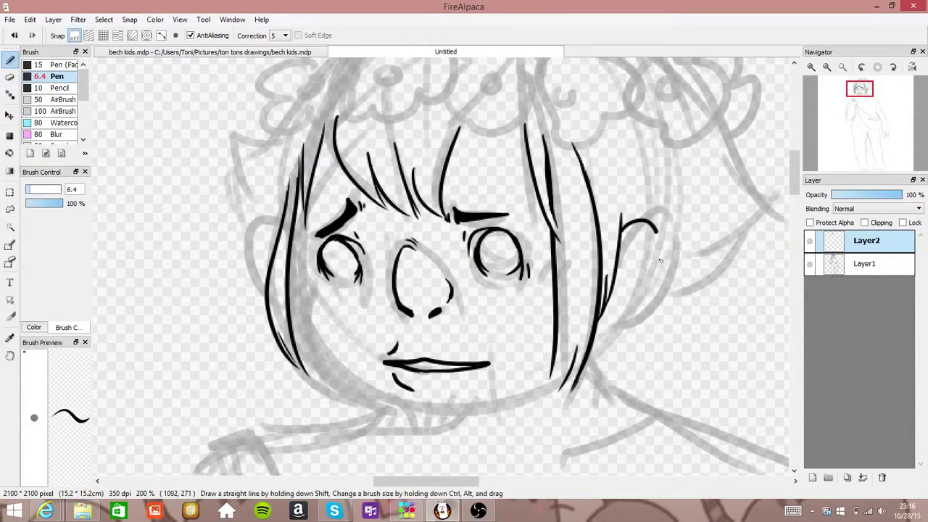
left_click(14, 35)
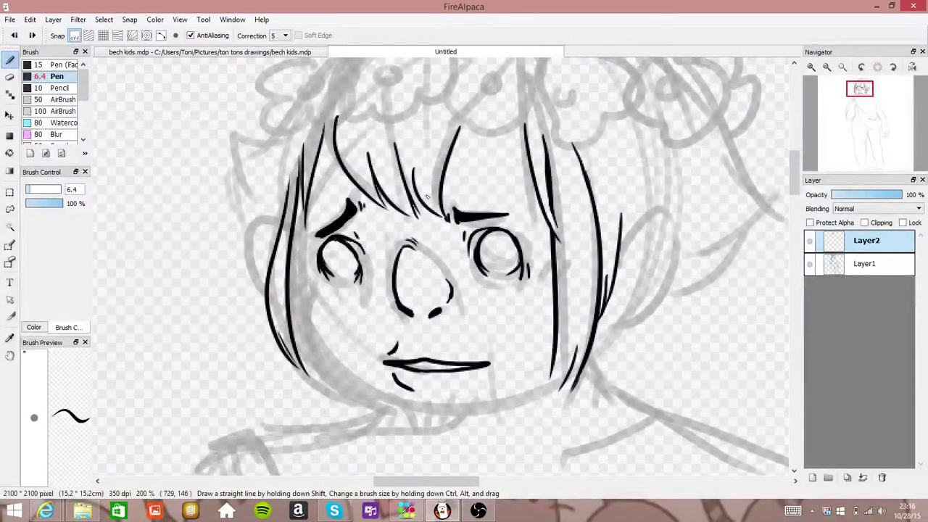
mouse_move(622, 239)
left_mouse_down()
mouse_move(641, 221)
mouse_move(652, 225)
mouse_move(653, 304)
mouse_move(618, 327)
left_mouse_up()
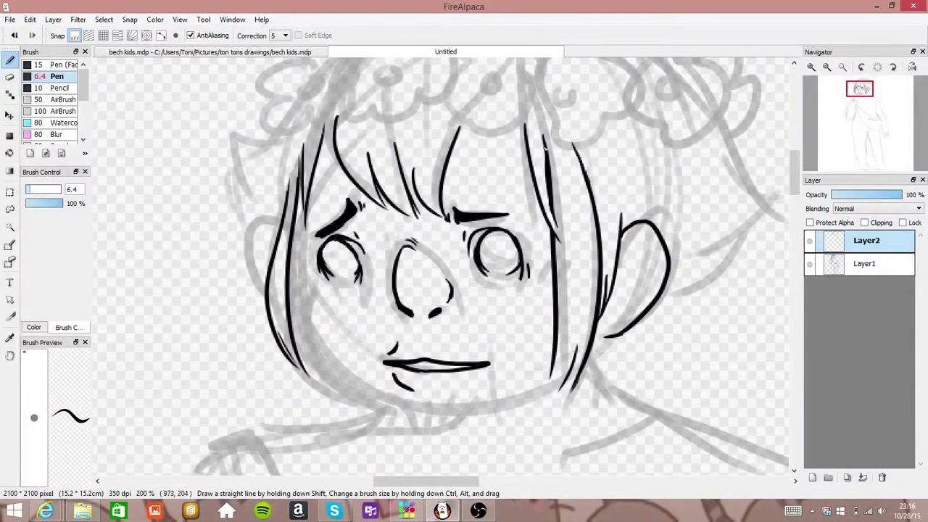
mouse_move(648, 244)
left_mouse_down()
mouse_move(638, 249)
mouse_move(641, 293)
mouse_move(632, 264)
mouse_move(649, 253)
left_mouse_up()
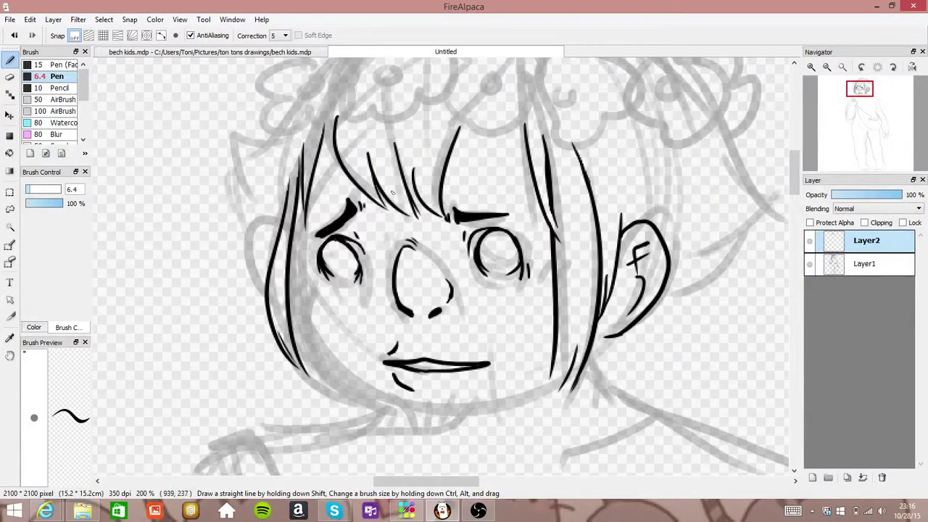
Ink the ear on the picture's left with inner fold lines, and draw the jawline and chin between the side locks
mouse_move(280, 226)
left_mouse_down()
mouse_move(267, 218)
mouse_move(249, 259)
mouse_move(265, 289)
left_mouse_up()
mouse_move(258, 242)
left_mouse_down()
mouse_move(268, 262)
mouse_move(273, 248)
left_mouse_up()
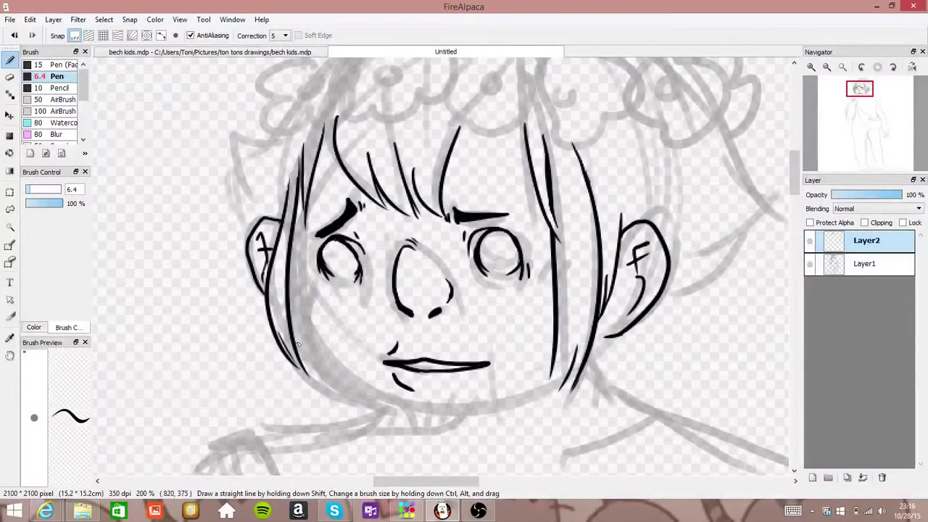
mouse_move(288, 288)
left_mouse_down()
mouse_move(317, 387)
mouse_move(418, 431)
mouse_move(479, 424)
mouse_move(537, 385)
left_mouse_up()
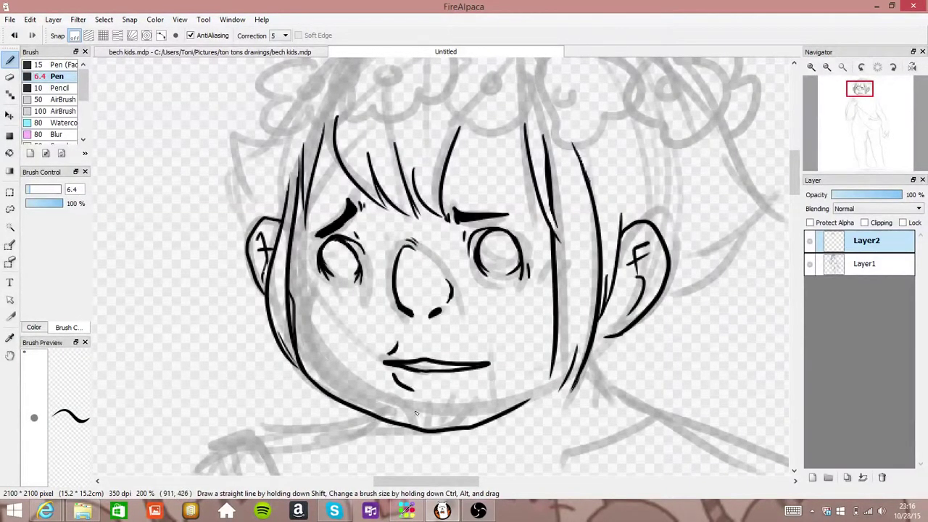
Ink short beard stubble strokes along the chin line, from the jaw on the picture's left across the centre of the chin
left_click_drag(401, 409, 404, 423)
left_click_drag(408, 407, 417, 427)
left_click_drag(422, 407, 432, 430)
left_click_drag(439, 413, 447, 430)
left_click_drag(454, 414, 465, 428)
left_click_drag(474, 417, 473, 426)
left_click_drag(477, 415, 481, 422)
left_click_drag(350, 397, 371, 410)
mouse_move(377, 393)
left_mouse_down()
mouse_move(382, 416)
mouse_move(417, 428)
left_mouse_up()
mouse_move(422, 402)
left_mouse_down()
mouse_move(425, 427)
mouse_move(412, 437)
left_mouse_up()
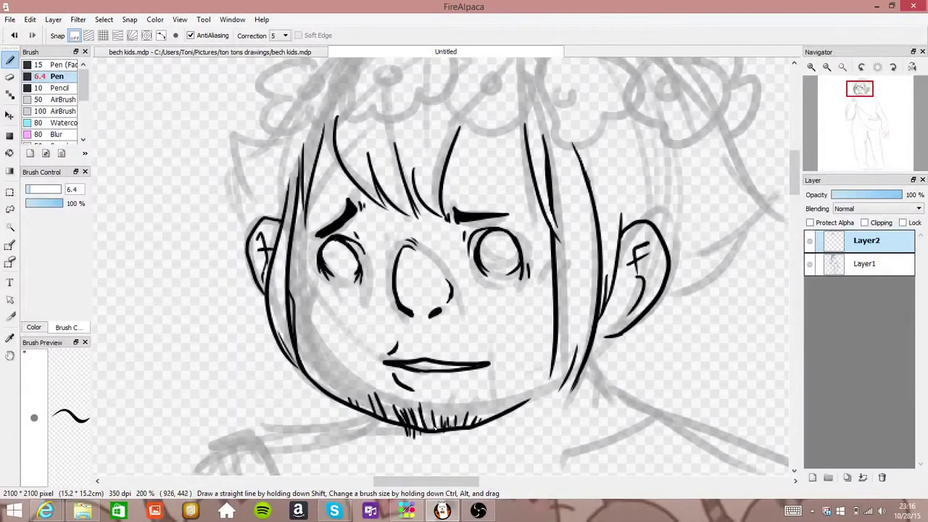
mouse_move(462, 420)
left_mouse_down()
mouse_move(466, 437)
mouse_move(475, 436)
left_mouse_up()
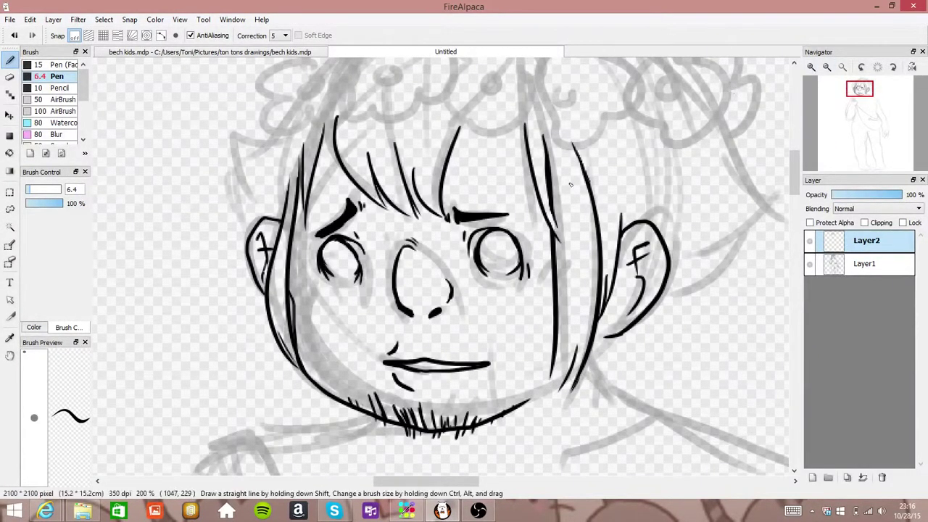
Add a short crease line beside the nostril on the picture's right
left_click(826, 67)
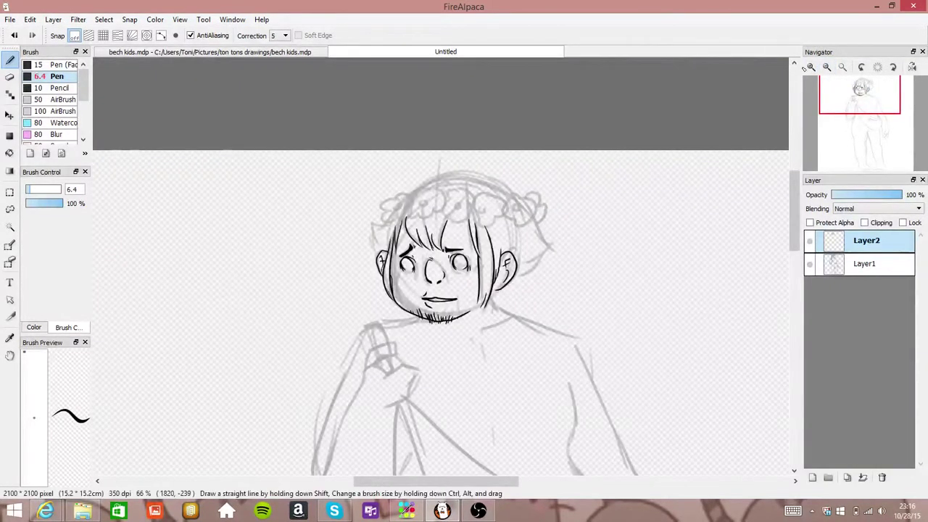
left_click(810, 67)
left_click(810, 67)
left_click(810, 67)
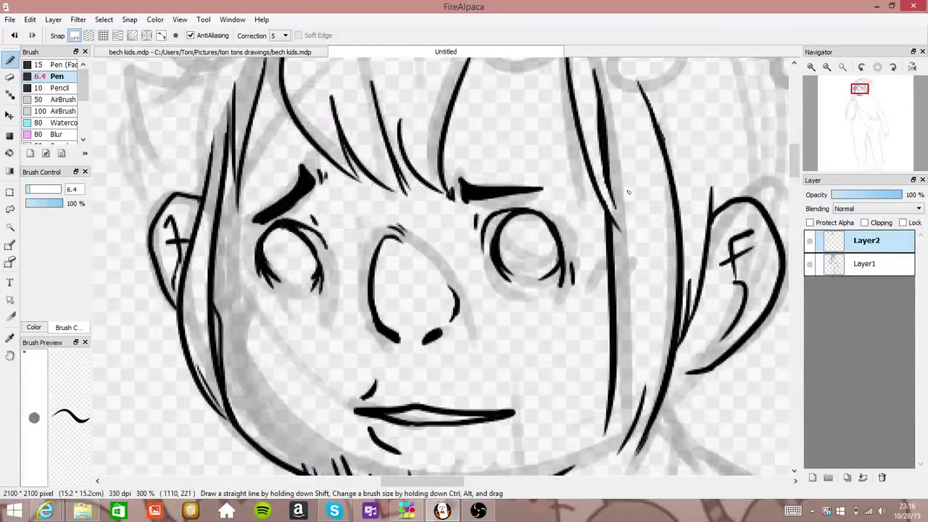
left_click_drag(460, 290, 474, 316)
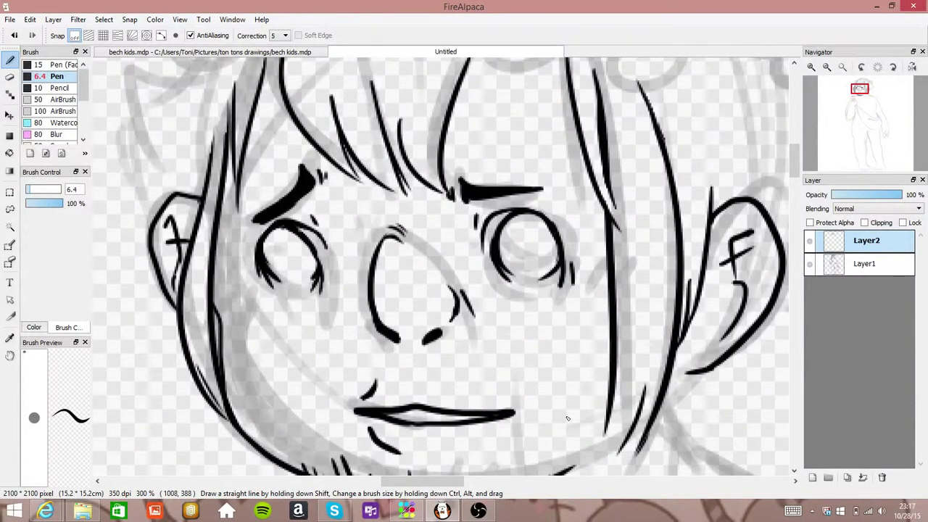
Ink the pointed hair tuft behind the ear on the picture's right, with a strand line beside the ear and a split lower tip
mouse_move(861, 100)
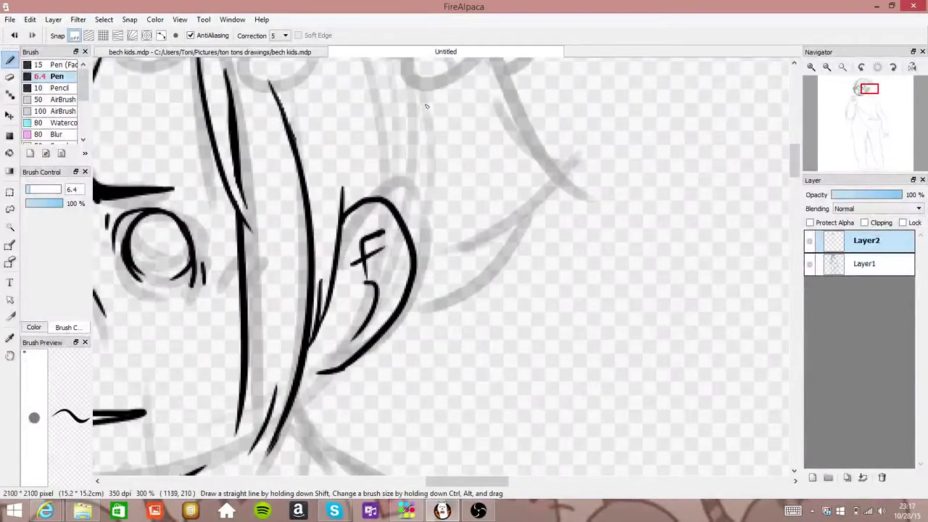
left_click_drag(425, 103, 428, 274)
mouse_move(487, 64)
left_mouse_down()
mouse_move(509, 139)
mouse_move(554, 176)
left_mouse_up()
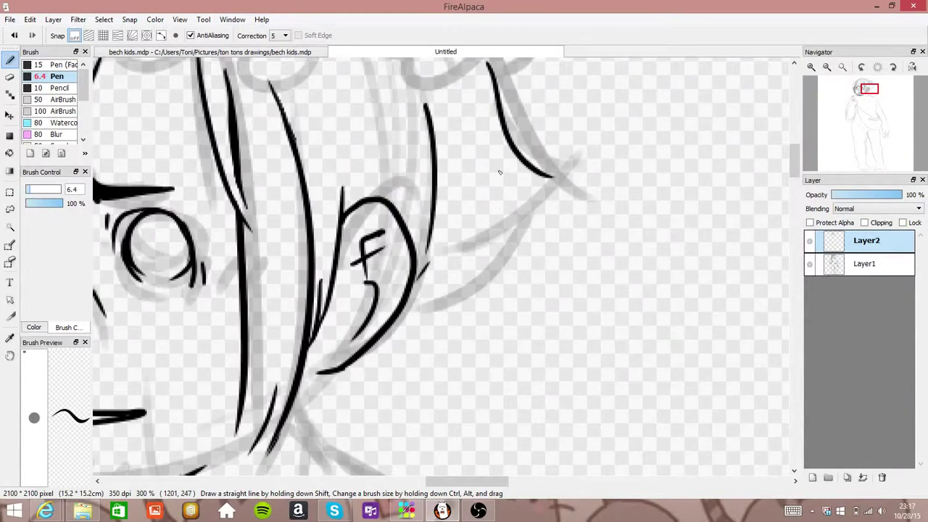
mouse_move(461, 167)
left_mouse_down()
mouse_move(560, 180)
mouse_move(533, 226)
mouse_move(468, 268)
mouse_move(472, 307)
mouse_move(356, 359)
left_mouse_up()
Ink the spiky hair tuft behind the ear on the picture's left, running from below the flower crown down to the ear
left_click(812, 66)
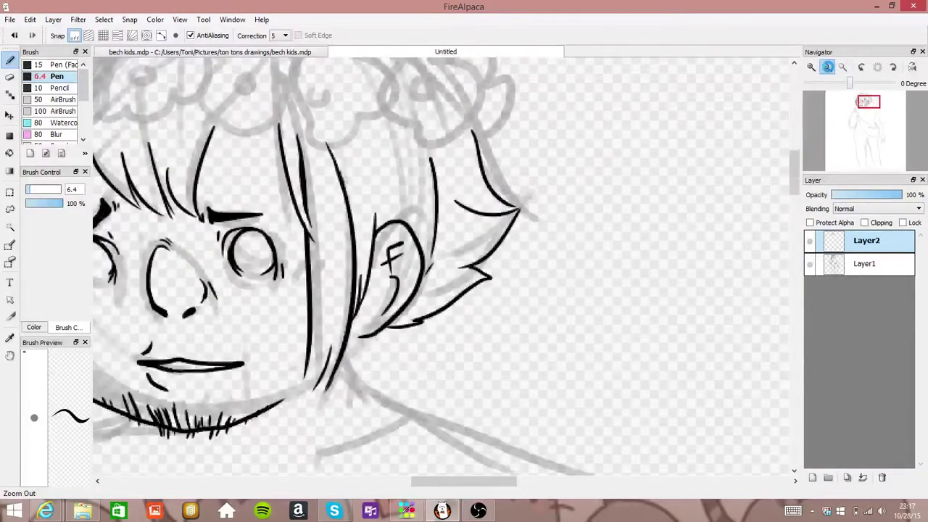
left_click(813, 67)
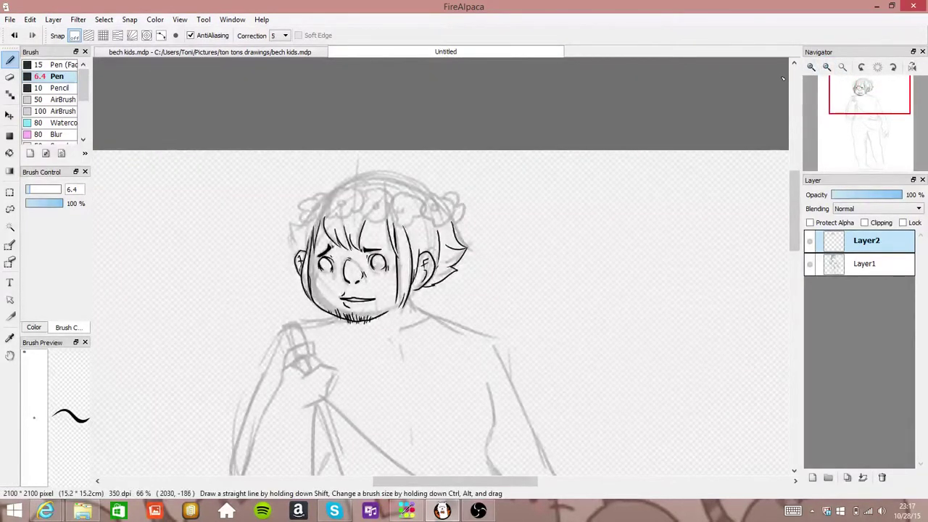
left_click(812, 67)
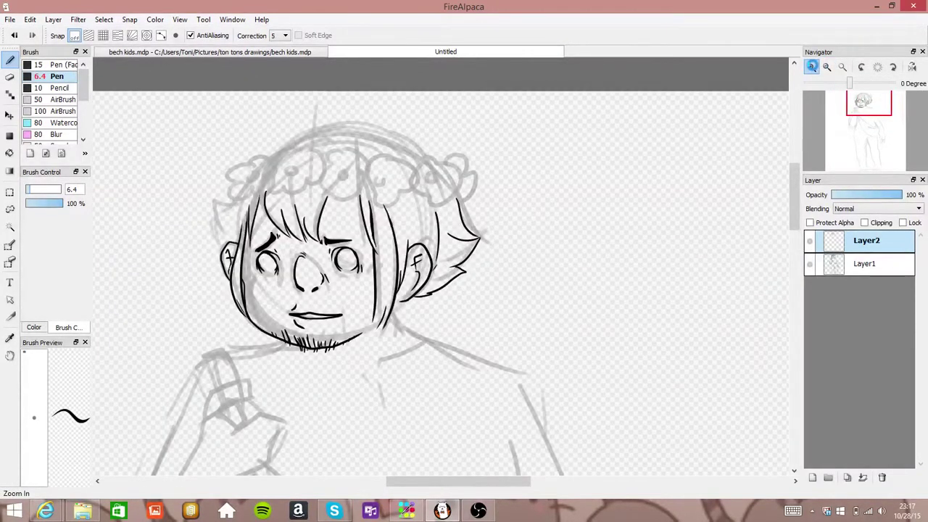
left_click(812, 67)
mouse_move(406, 238)
left_mouse_down()
mouse_move(340, 281)
mouse_move(354, 317)
left_mouse_up()
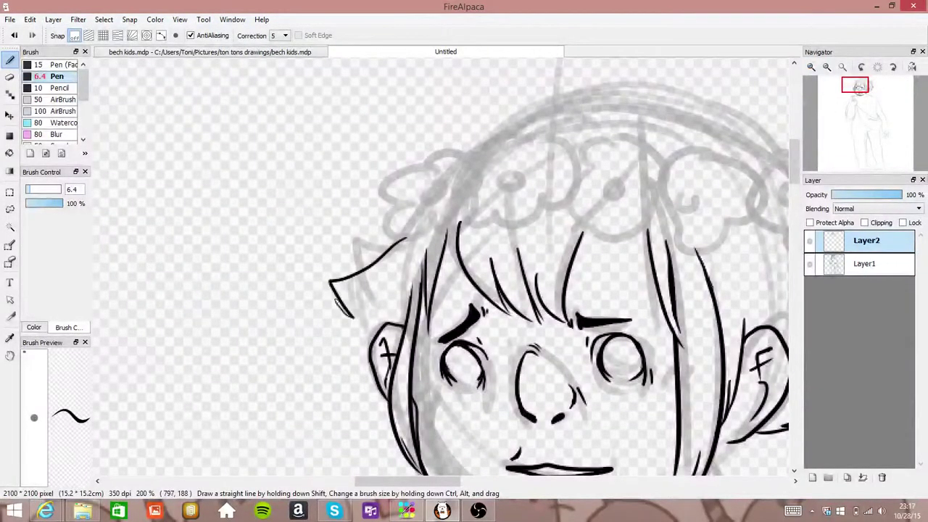
mouse_move(330, 284)
left_mouse_down()
mouse_move(362, 355)
mouse_move(344, 355)
mouse_move(389, 414)
left_mouse_up()
Try extending the upper edge of the hair tuft on the picture's right, then erase that whole edge line
left_click(827, 67)
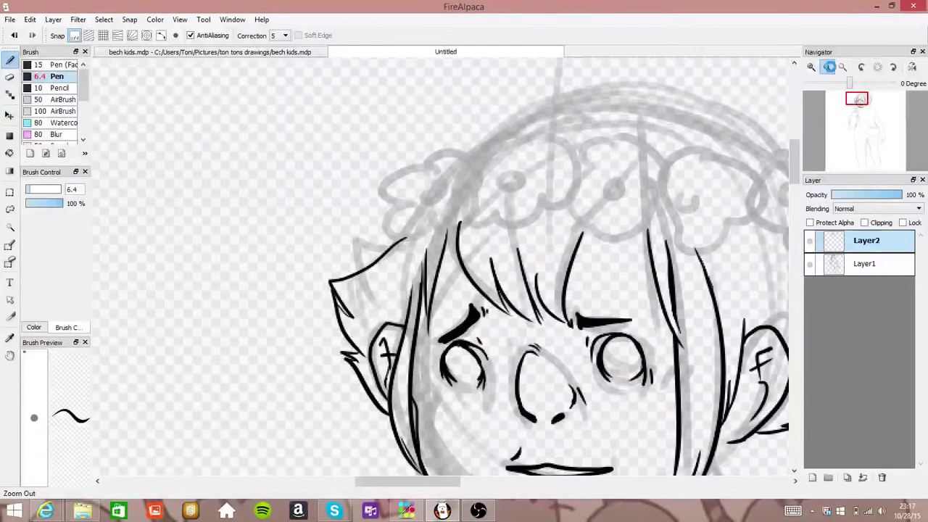
left_click(828, 67)
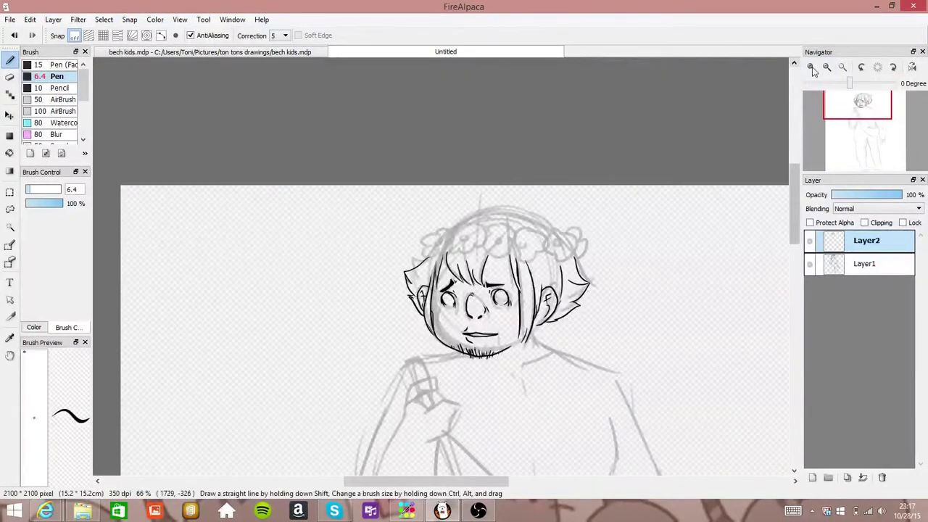
left_click(810, 67)
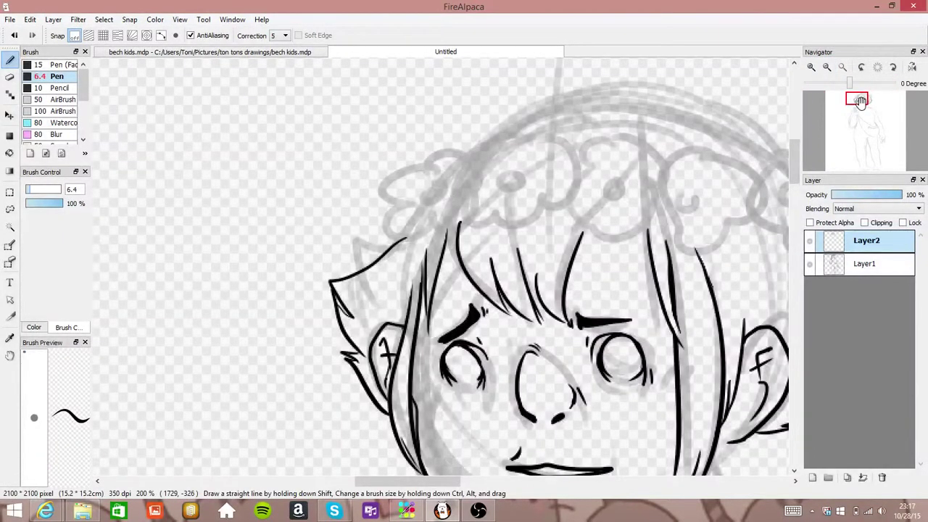
left_click_drag(860, 101, 873, 88)
mouse_move(447, 179)
left_mouse_down()
mouse_move(477, 254)
mouse_move(509, 274)
left_mouse_up()
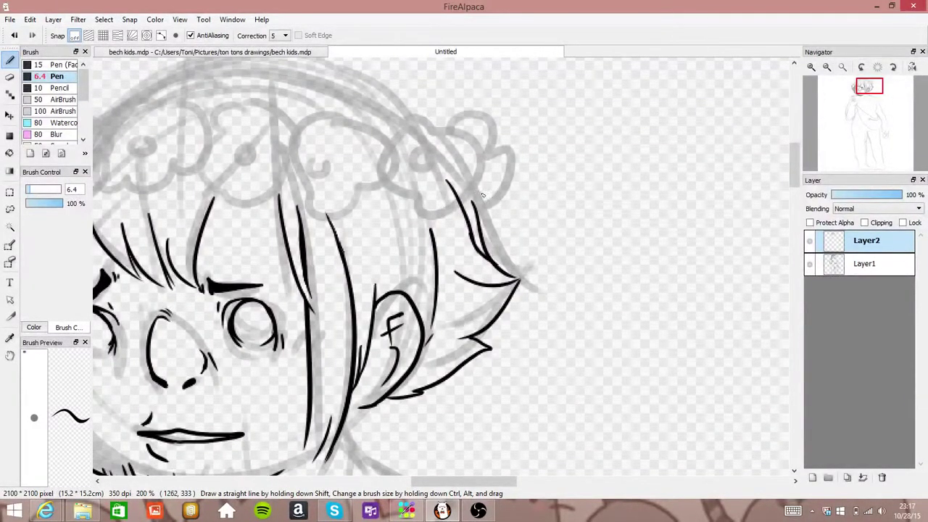
key("e")
left_click_drag(475, 206, 505, 270)
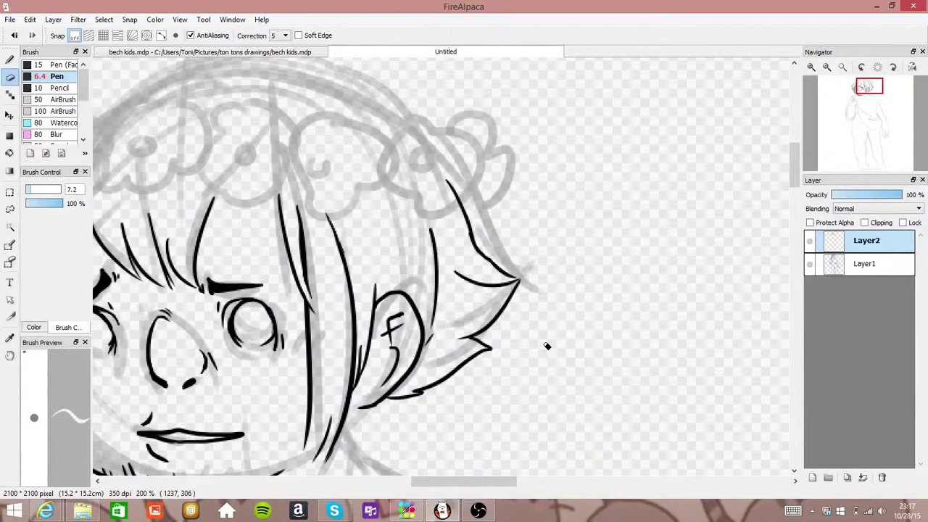
mouse_move(443, 177)
left_mouse_down()
mouse_move(481, 251)
mouse_move(506, 276)
mouse_move(478, 254)
mouse_move(510, 279)
left_mouse_up()
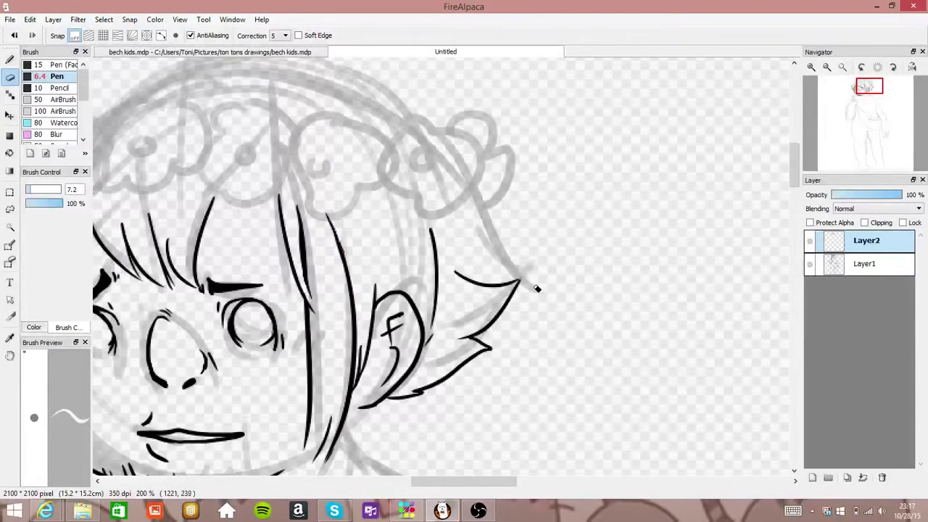
Redraw the upper edge of the right hair tuft as one curve from the flower crown to the tip, undoing unsatisfactory strokes
key("b")
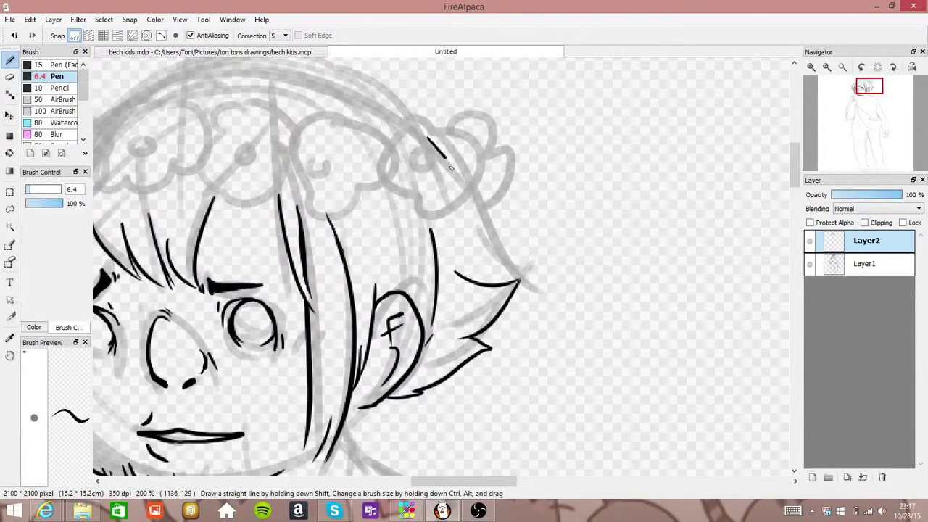
left_click_drag(429, 141, 519, 268)
left_click(15, 38)
mouse_move(430, 142)
left_mouse_down()
mouse_move(492, 272)
mouse_move(520, 280)
left_mouse_up()
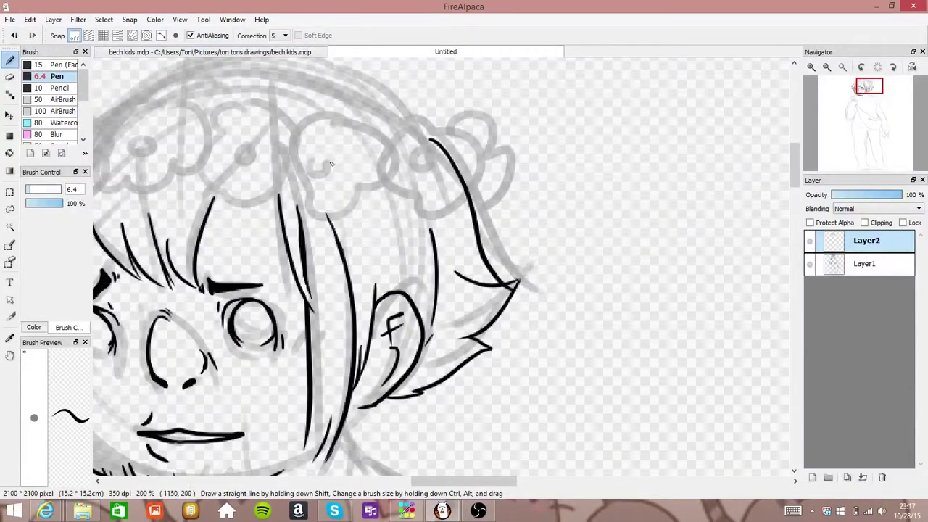
left_click(15, 35)
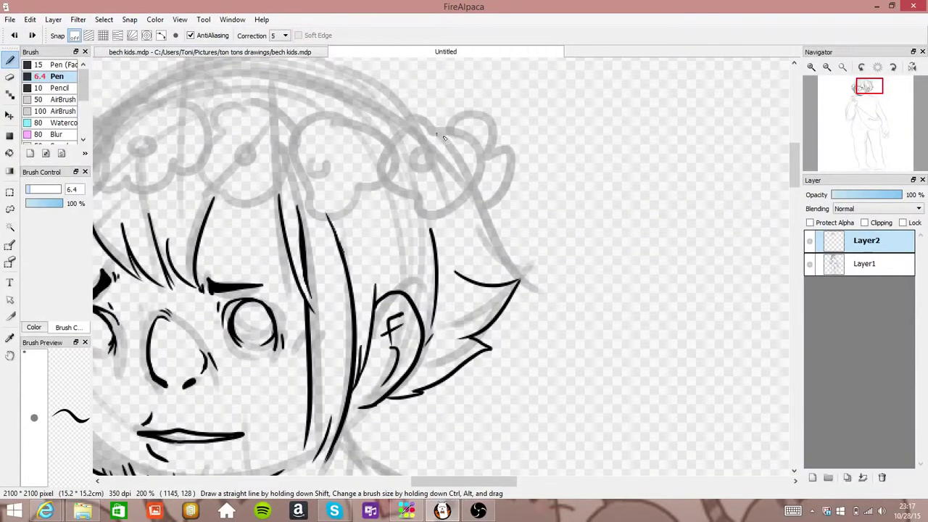
left_click_drag(437, 133, 519, 270)
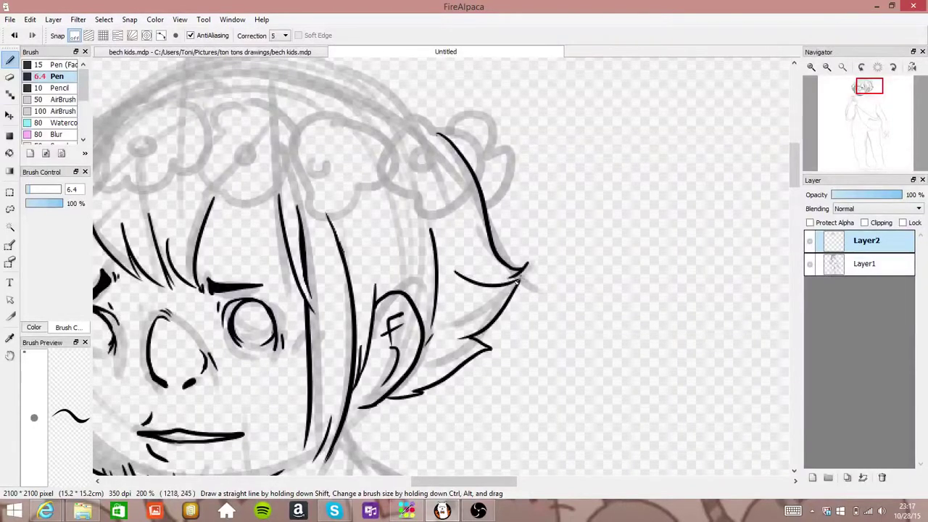
Dot small freckles on both cheeks and the nose
mouse_move(852, 93)
left_mouse_down()
mouse_move(871, 97)
mouse_move(862, 105)
mouse_move(857, 92)
left_mouse_up()
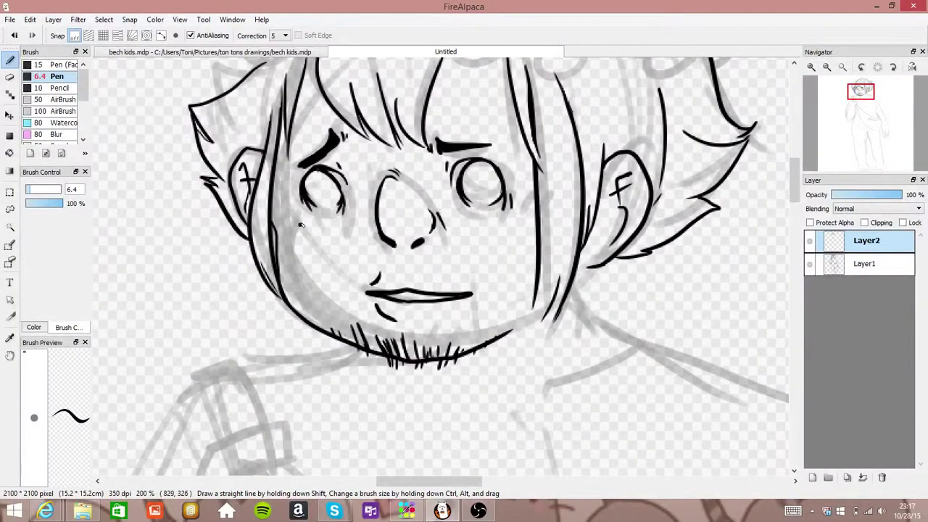
left_click(301, 225)
left_click(398, 188)
left_click(512, 251)
left_click(482, 247)
left_click(296, 266)
left_click(310, 252)
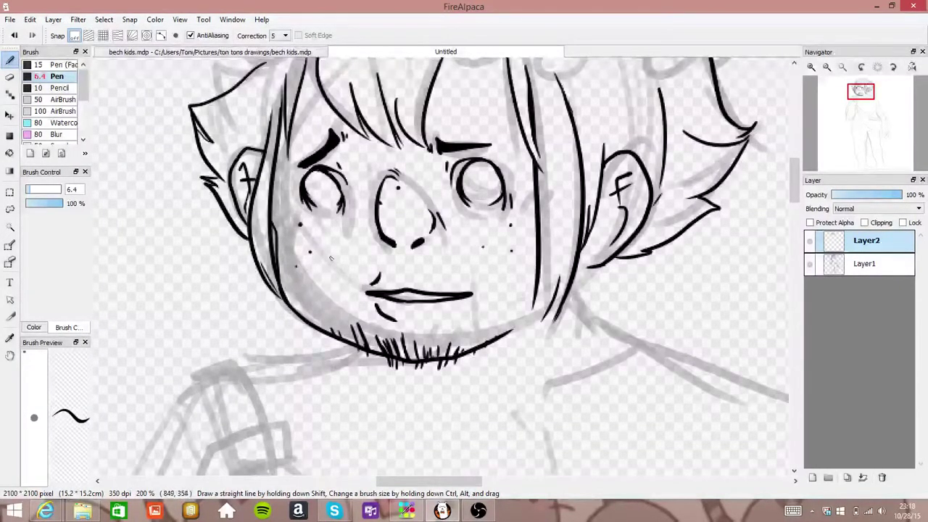
Thicken the inner line of the side lock on the picture's left beside the cheek
left_click_drag(277, 256, 274, 227)
left_click_drag(278, 263, 274, 186)
left_click_drag(278, 232, 274, 187)
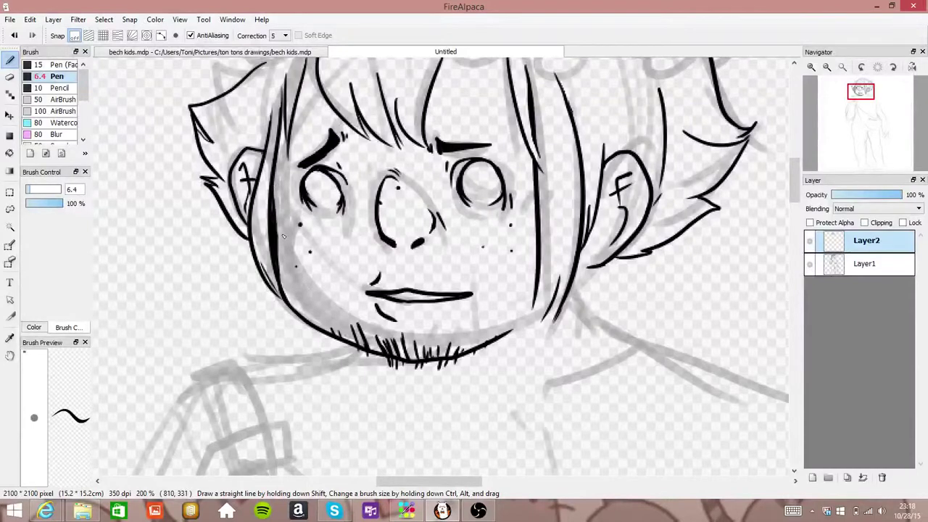
Ink the flower at the crown's left end with layered rounded petals, over the sketched bloom above the left hair tuft
mouse_move(831, 103)
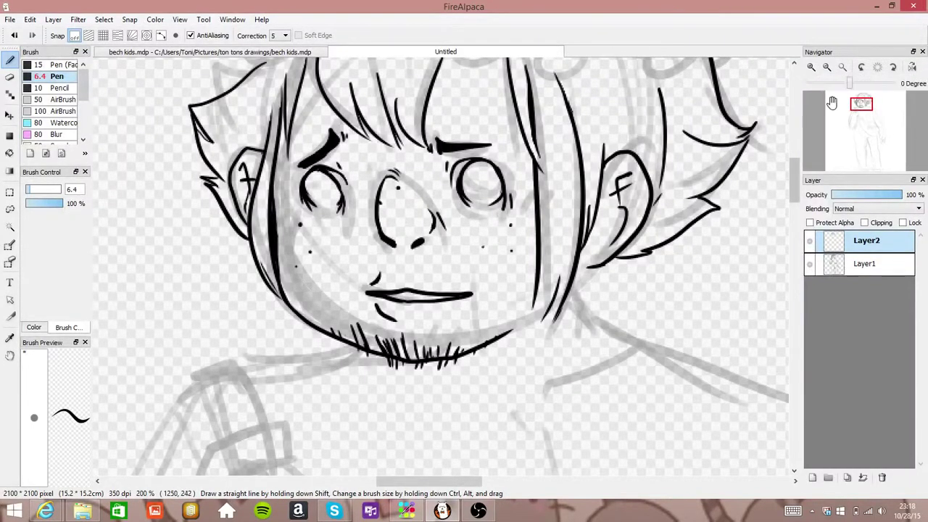
left_click(862, 99)
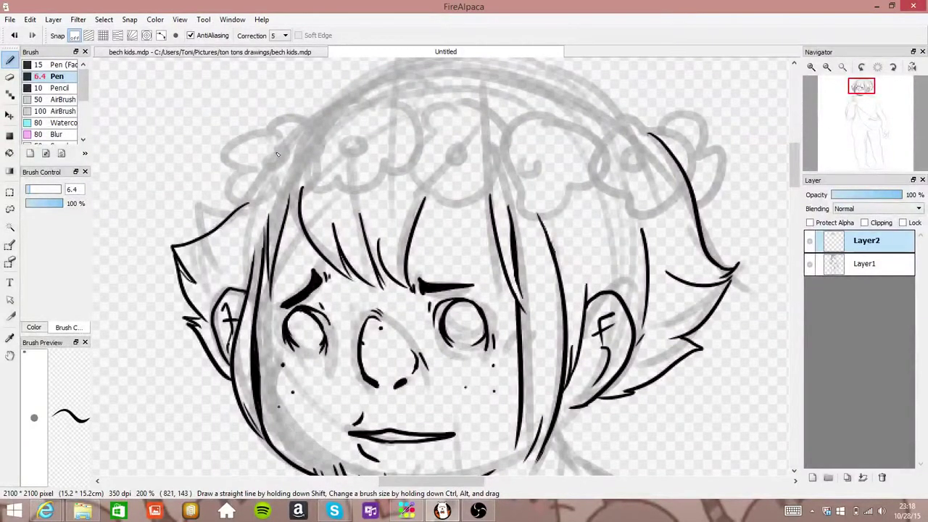
mouse_move(279, 157)
left_mouse_down()
mouse_move(264, 169)
mouse_move(280, 172)
left_mouse_up()
mouse_move(294, 137)
left_mouse_down()
mouse_move(293, 175)
mouse_move(296, 134)
left_mouse_up()
mouse_move(294, 173)
left_mouse_down()
mouse_move(269, 195)
mouse_move(281, 193)
mouse_move(273, 158)
mouse_move(253, 173)
mouse_move(266, 192)
left_mouse_up()
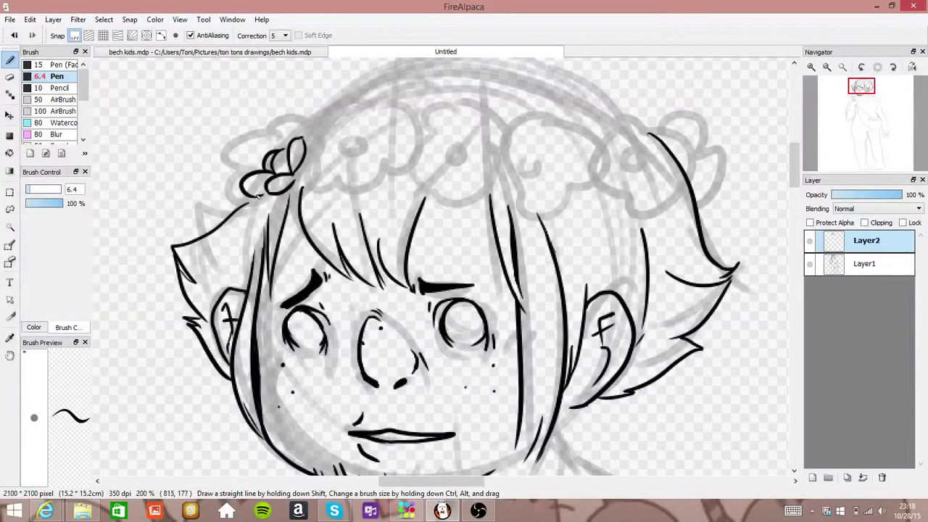
mouse_move(281, 151)
left_mouse_down()
mouse_move(267, 145)
mouse_move(245, 191)
left_mouse_up()
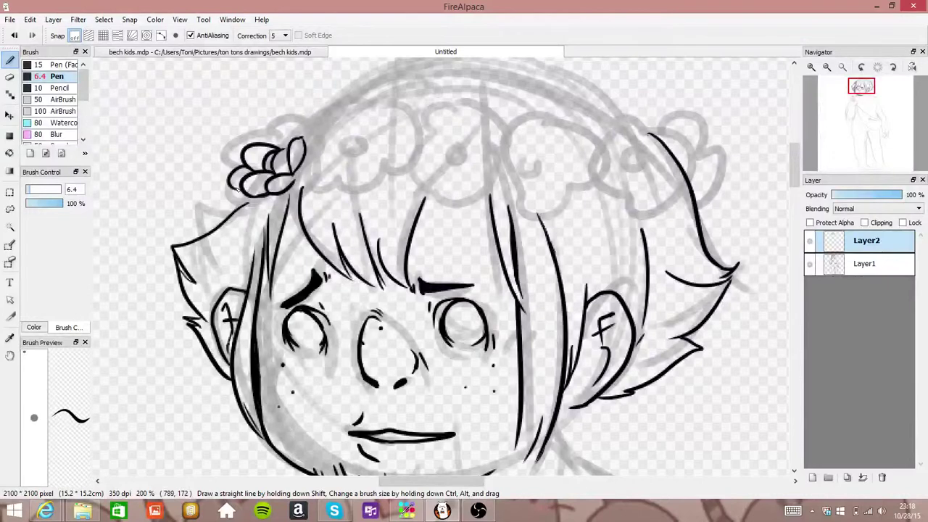
mouse_move(302, 137)
left_mouse_down()
mouse_move(294, 109)
mouse_move(272, 149)
left_mouse_up()
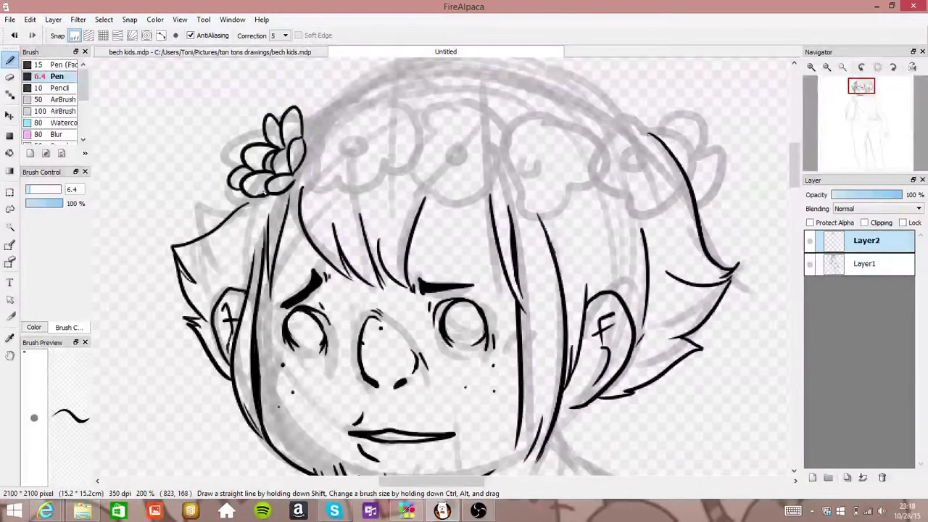
left_click_drag(263, 194, 278, 194)
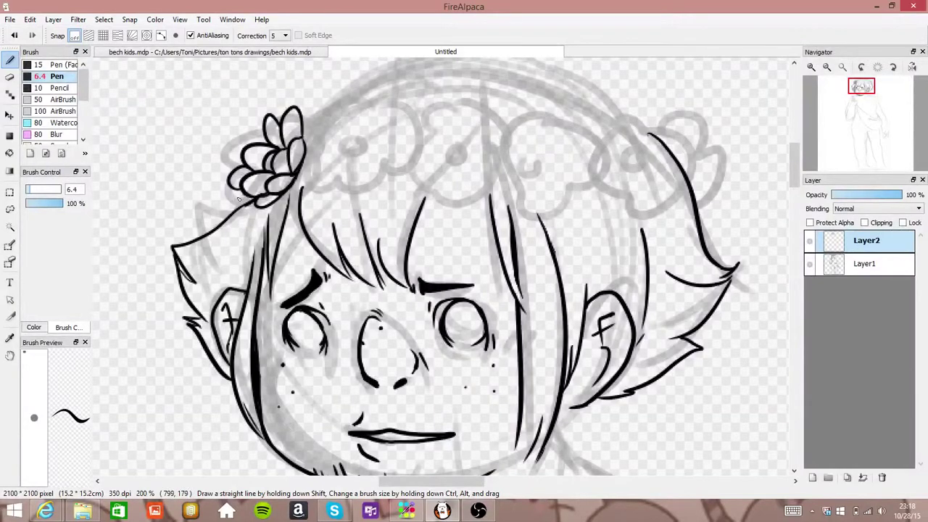
left_click_drag(237, 194, 248, 205)
left_click_drag(307, 119, 310, 144)
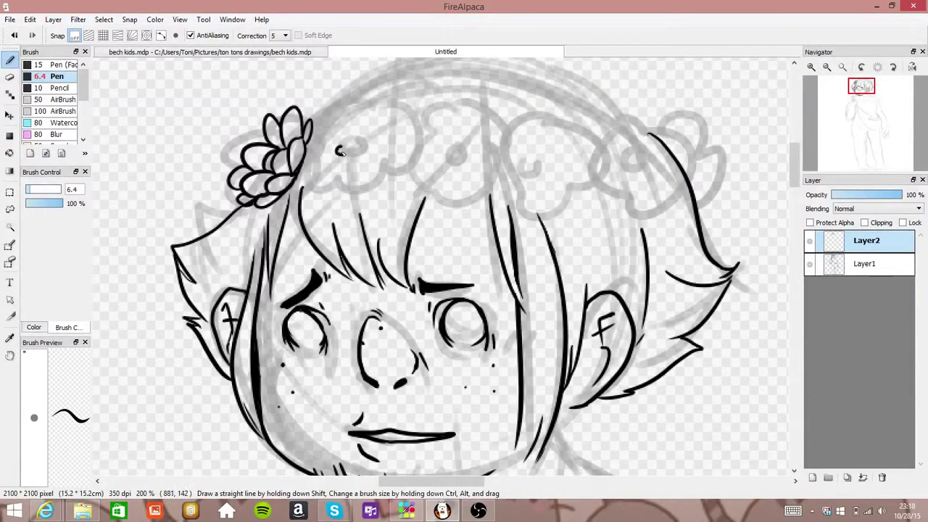
Ink a round many-petalled flower with a small centre beside the first one, redoing its first centre stroke and erasing overlapping petal lines
left_click_drag(328, 159, 358, 158)
key("ctrl+z")
mouse_move(325, 131)
left_mouse_down()
mouse_move(356, 113)
mouse_move(352, 145)
mouse_move(334, 145)
mouse_move(324, 168)
mouse_move(339, 173)
mouse_move(341, 160)
mouse_move(345, 172)
mouse_move(359, 168)
mouse_move(352, 154)
mouse_move(380, 131)
mouse_move(336, 109)
mouse_move(324, 116)
mouse_move(325, 136)
mouse_move(304, 137)
mouse_move(319, 154)
mouse_move(299, 165)
mouse_move(349, 186)
mouse_move(311, 182)
mouse_move(336, 185)
mouse_move(367, 166)
mouse_move(360, 176)
mouse_move(376, 171)
mouse_move(365, 155)
mouse_move(376, 137)
mouse_move(386, 151)
mouse_move(366, 116)
left_mouse_up()
mouse_move(386, 149)
left_mouse_down()
mouse_move(396, 161)
mouse_move(377, 172)
left_mouse_up()
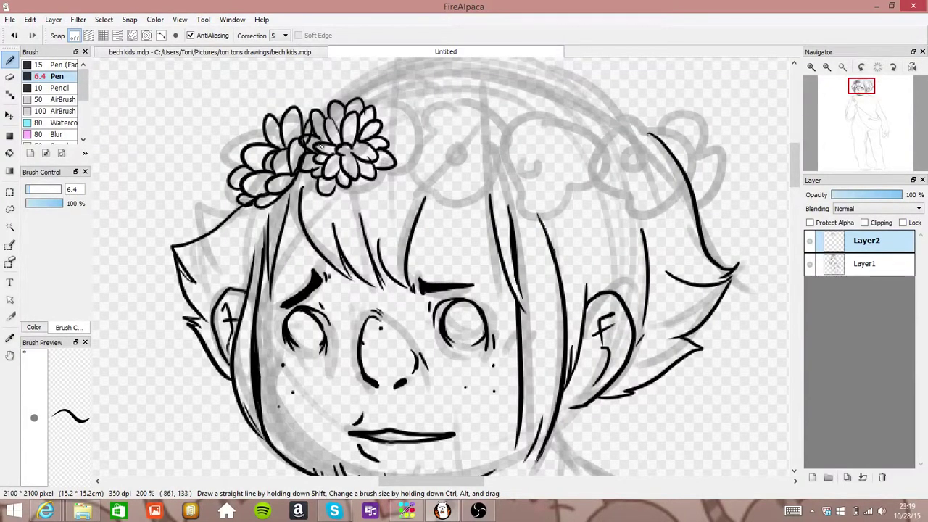
key("e")
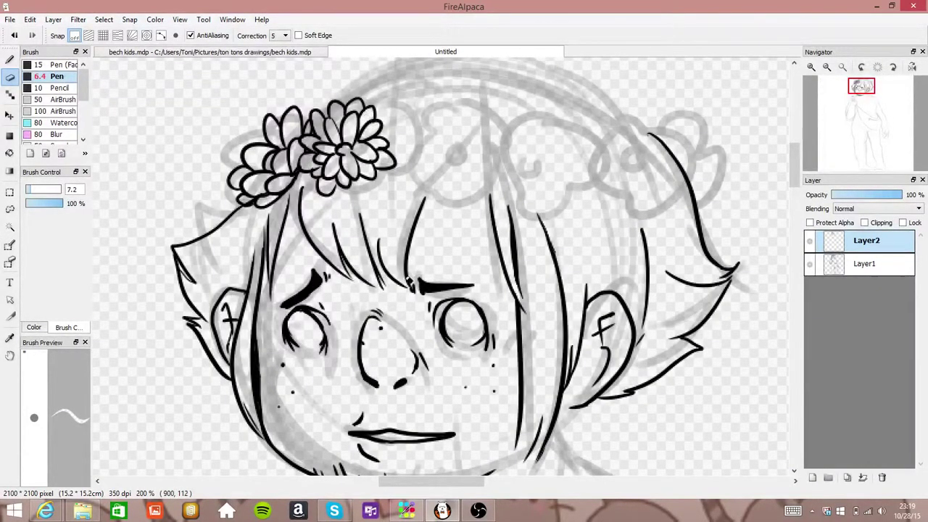
Ink a third crown flower with wavy, ruffled petals around a small centre, to the right of the many-petalled flower
key("b")
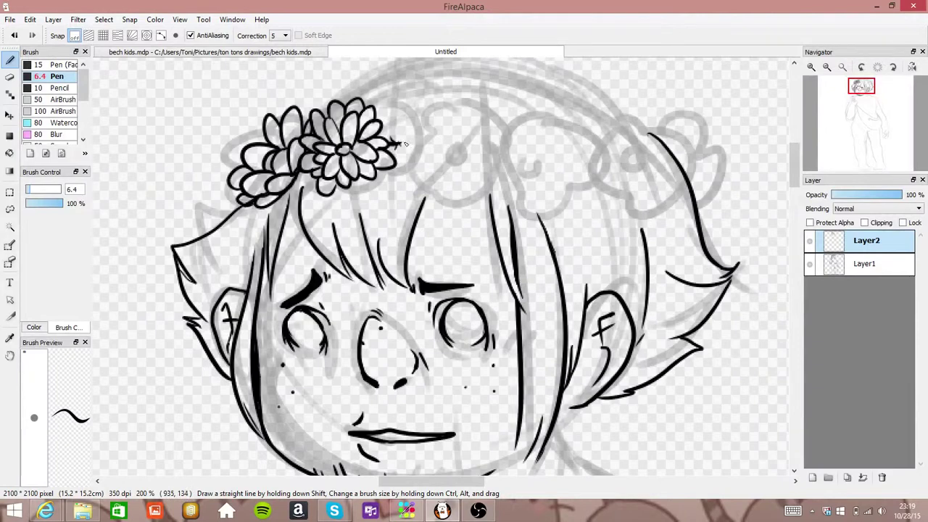
mouse_move(398, 145)
left_mouse_down()
mouse_move(412, 115)
mouse_move(425, 129)
mouse_move(412, 138)
mouse_move(412, 164)
mouse_move(421, 169)
mouse_move(429, 141)
left_mouse_up()
mouse_move(424, 124)
left_mouse_down()
mouse_move(444, 114)
mouse_move(452, 136)
mouse_move(442, 142)
mouse_move(463, 149)
mouse_move(432, 158)
mouse_move(407, 145)
mouse_move(397, 152)
mouse_move(432, 166)
left_mouse_up()
mouse_move(414, 119)
left_mouse_down()
mouse_move(422, 105)
mouse_move(467, 123)
mouse_move(458, 138)
mouse_move(477, 144)
mouse_move(449, 158)
mouse_move(446, 148)
mouse_move(420, 151)
mouse_move(431, 132)
mouse_move(441, 145)
left_mouse_up()
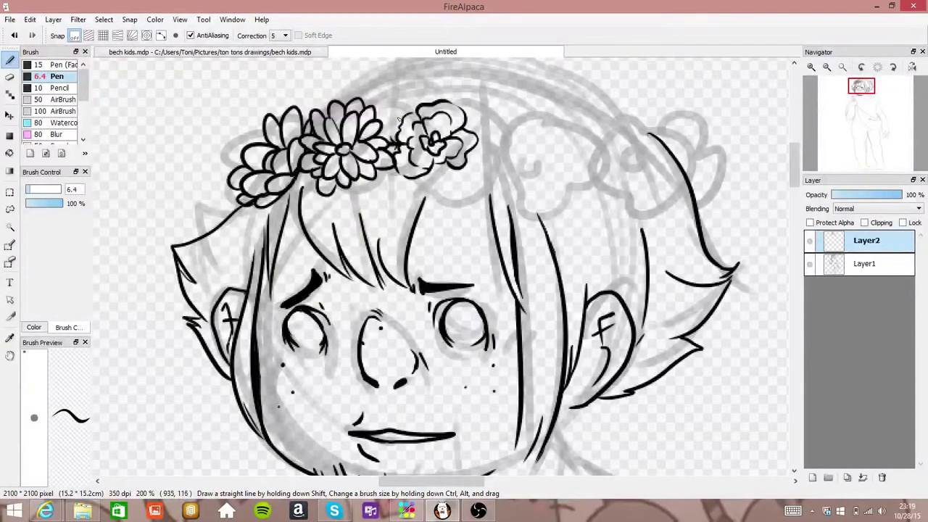
Surround the third crown flower with an outer ring of wavy, ruffled petals on all sides
mouse_move(402, 108)
left_mouse_down()
mouse_move(387, 128)
mouse_move(397, 143)
mouse_move(416, 103)
mouse_move(432, 98)
left_mouse_up()
mouse_move(423, 175)
left_mouse_down()
mouse_move(445, 186)
mouse_move(465, 171)
mouse_move(437, 172)
left_mouse_up()
left_click_drag(464, 164, 471, 155)
mouse_move(468, 121)
left_mouse_down()
mouse_move(490, 147)
mouse_move(465, 160)
left_mouse_up()
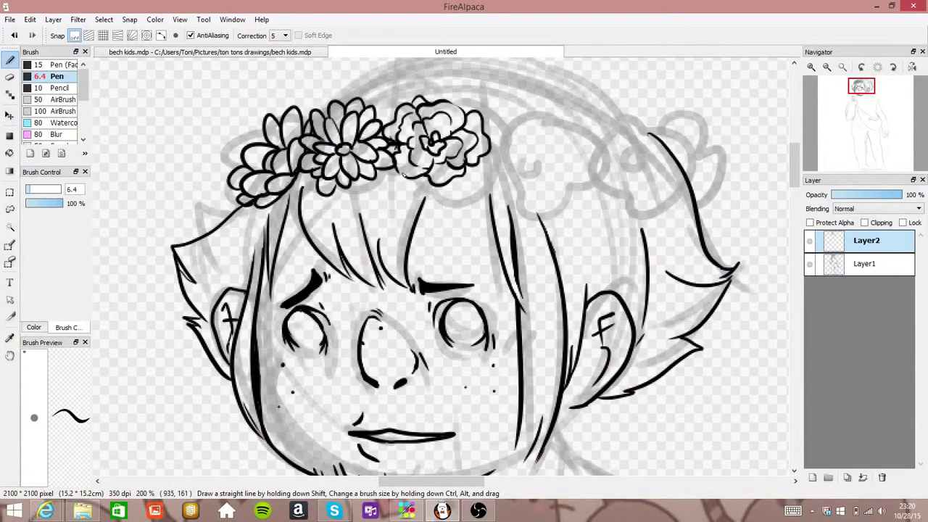
mouse_move(388, 168)
left_mouse_down()
mouse_move(411, 185)
mouse_move(429, 176)
mouse_move(455, 198)
mouse_move(491, 154)
mouse_move(478, 176)
left_mouse_up()
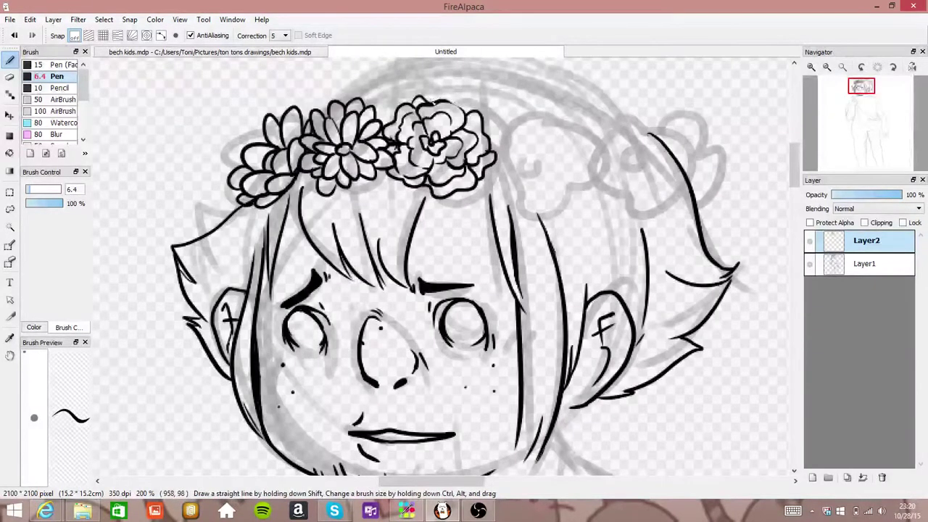
mouse_move(432, 106)
left_mouse_down()
mouse_move(461, 97)
mouse_move(473, 116)
mouse_move(458, 107)
left_mouse_up()
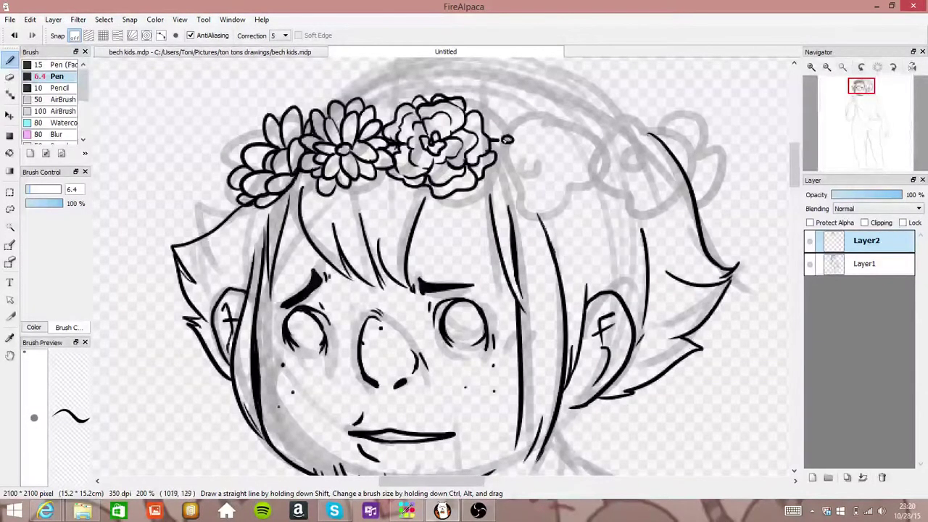
Ink a fourth, many-petalled crown flower beside the ruffled one, clean up its overlapping lines, and add small crease marks to the flowers' petals
mouse_move(507, 139)
left_mouse_down()
mouse_move(497, 119)
mouse_move(528, 107)
mouse_move(536, 133)
mouse_move(506, 155)
mouse_move(516, 144)
mouse_move(524, 152)
mouse_move(487, 128)
mouse_move(501, 121)
mouse_move(542, 136)
mouse_move(518, 171)
left_mouse_up()
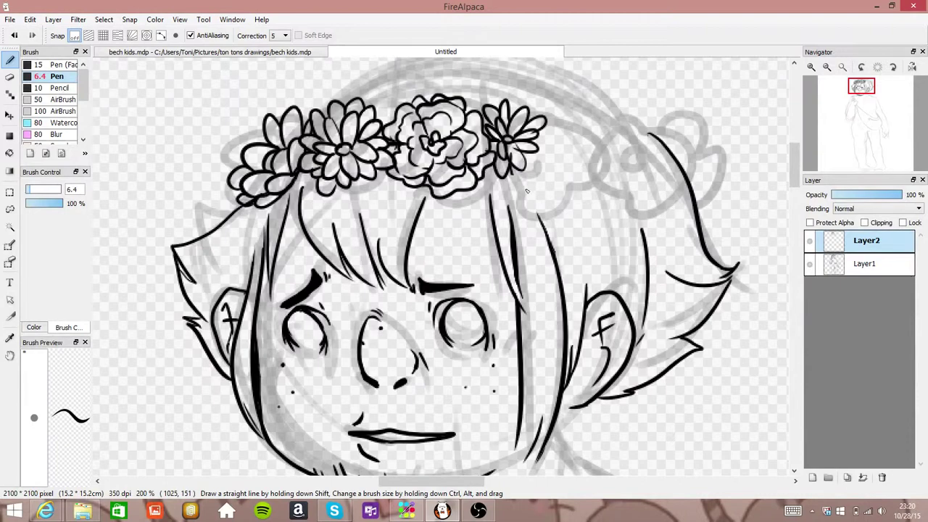
mouse_move(523, 172)
left_mouse_down()
mouse_move(554, 174)
mouse_move(545, 153)
mouse_move(556, 141)
mouse_move(537, 137)
mouse_move(543, 120)
mouse_move(520, 91)
mouse_move(508, 109)
left_mouse_up()
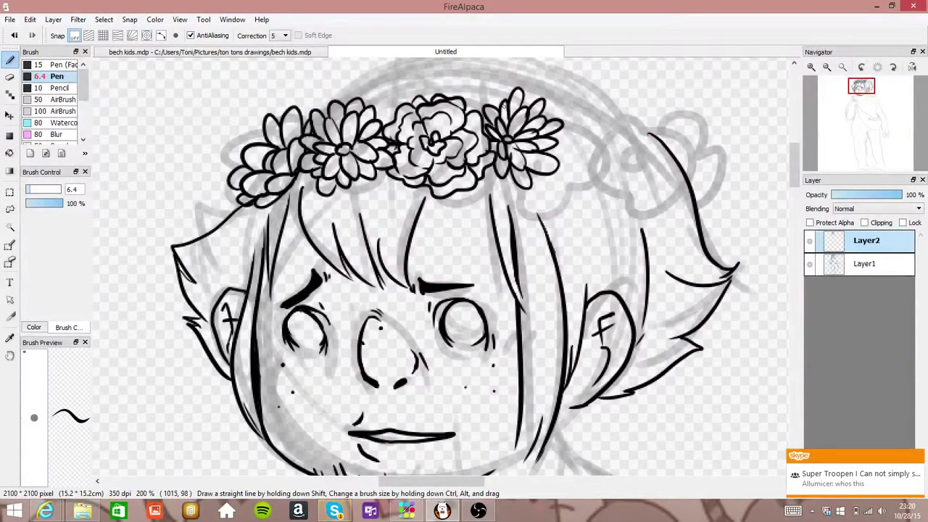
left_click_drag(504, 110, 487, 118)
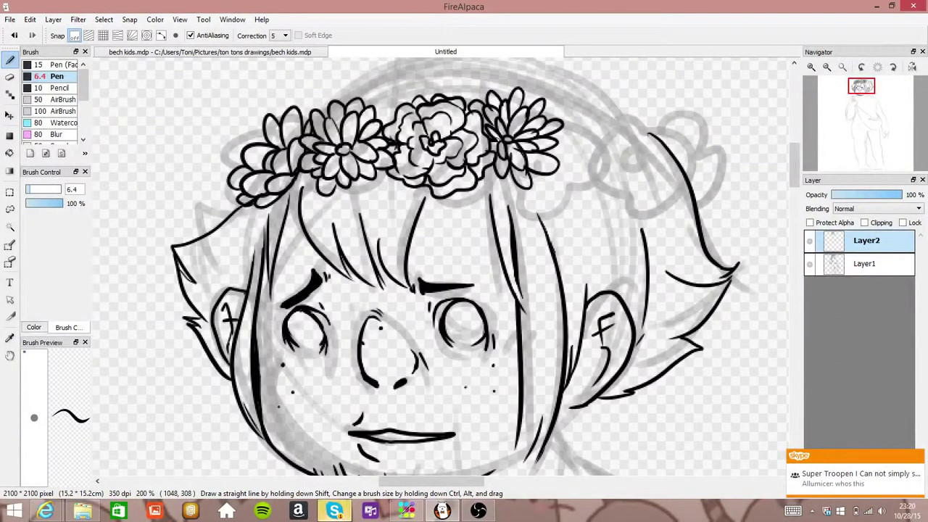
left_click_drag(490, 170, 505, 177)
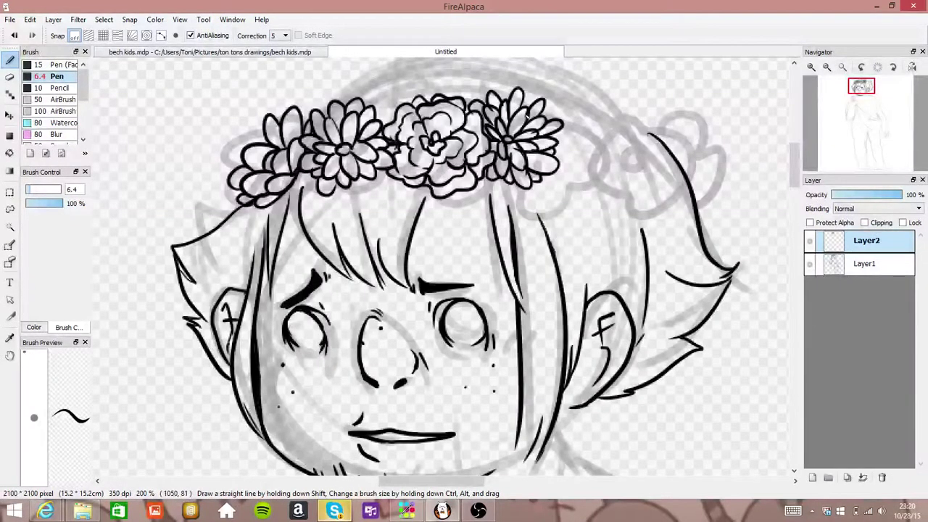
key("e")
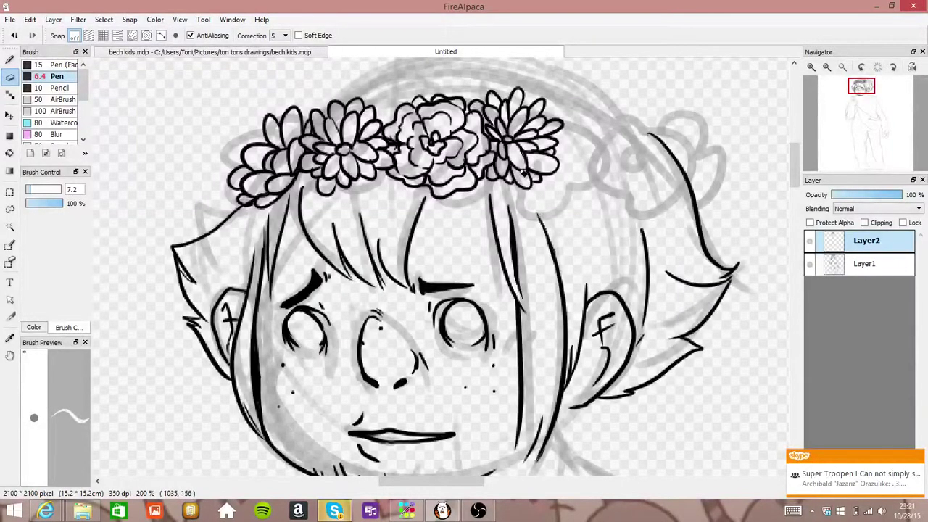
key("b")
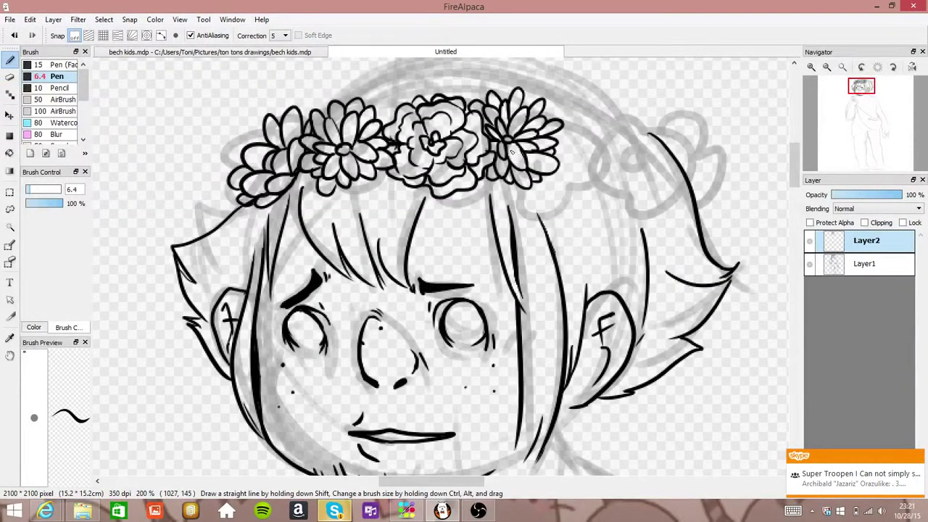
left_click_drag(536, 164, 547, 137)
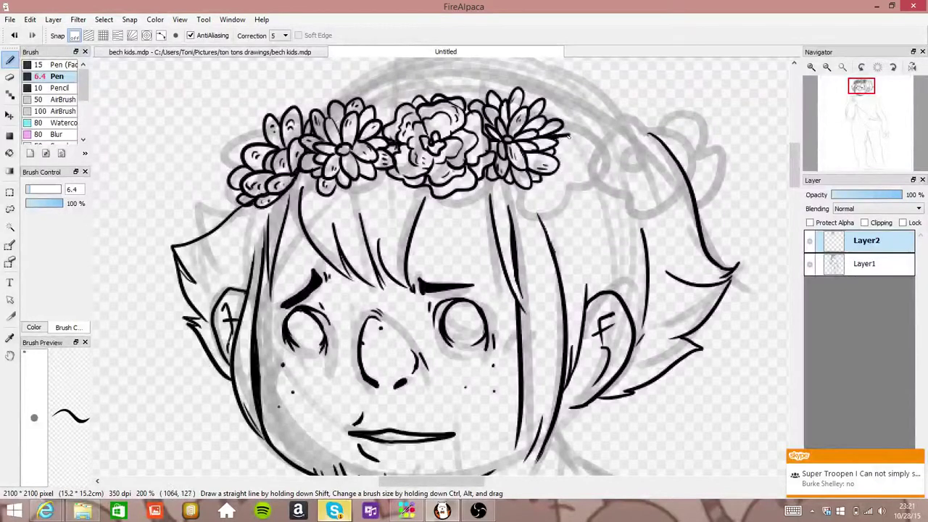
Ink the small centre and wavy inner petals of a fifth crown flower, to the right of the fourth one
left_click_drag(563, 141, 575, 135)
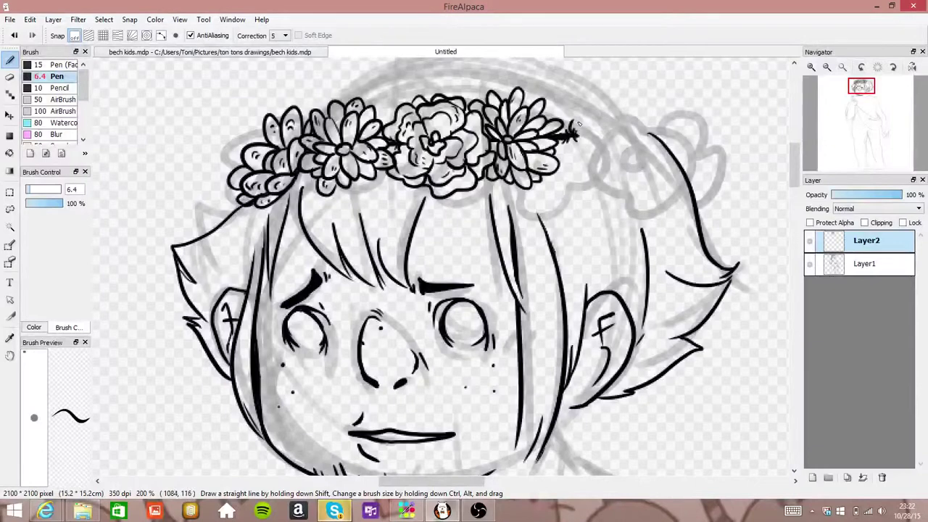
left_click_drag(580, 119, 589, 134)
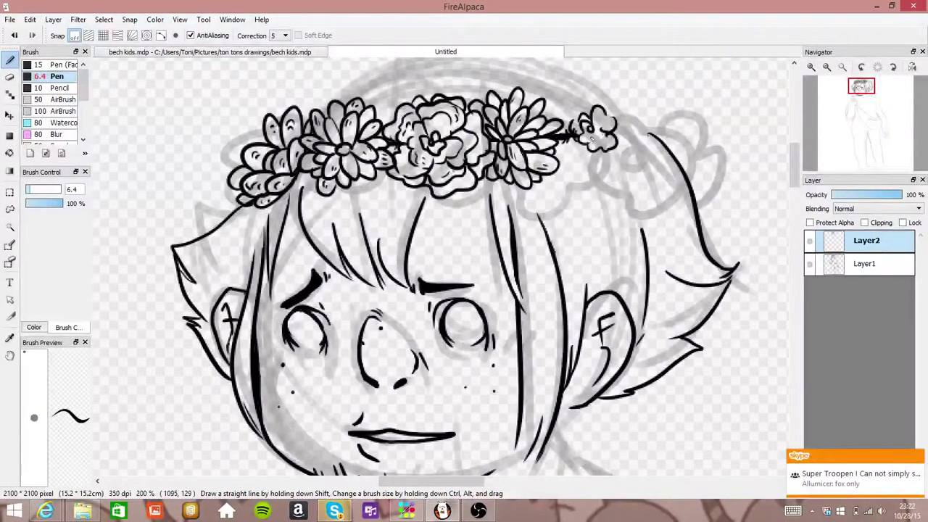
mouse_move(606, 134)
left_mouse_down()
mouse_move(591, 145)
mouse_move(600, 131)
left_mouse_up()
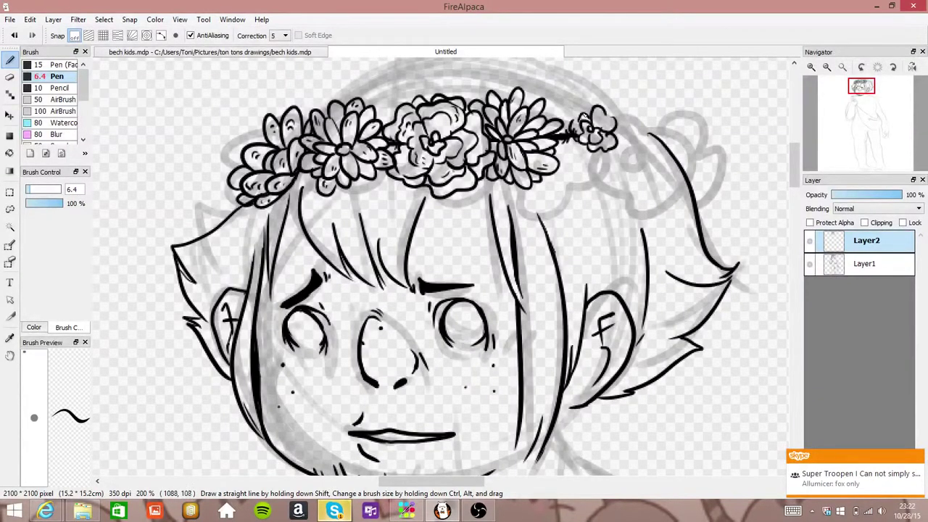
mouse_move(573, 127)
left_mouse_down()
mouse_move(560, 142)
mouse_move(593, 160)
left_mouse_up()
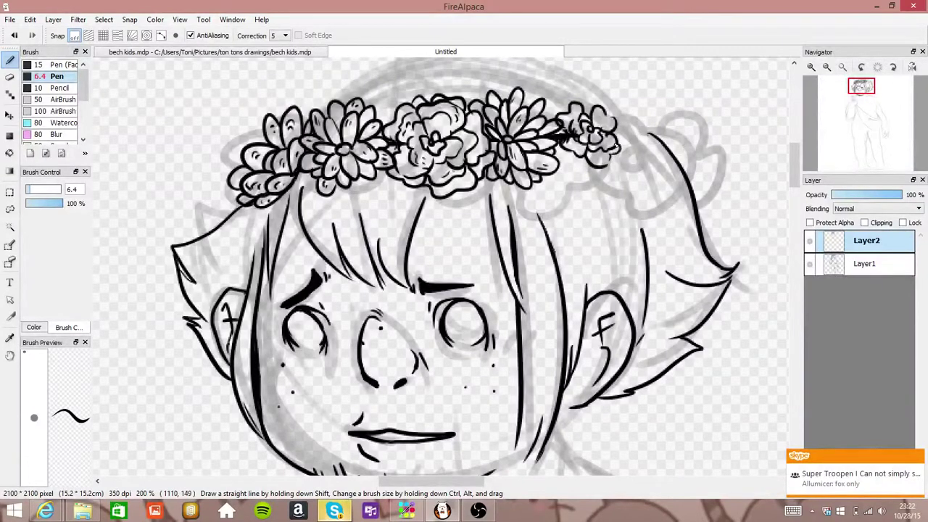
mouse_move(559, 149)
left_mouse_down()
mouse_move(578, 173)
mouse_move(594, 164)
left_mouse_up()
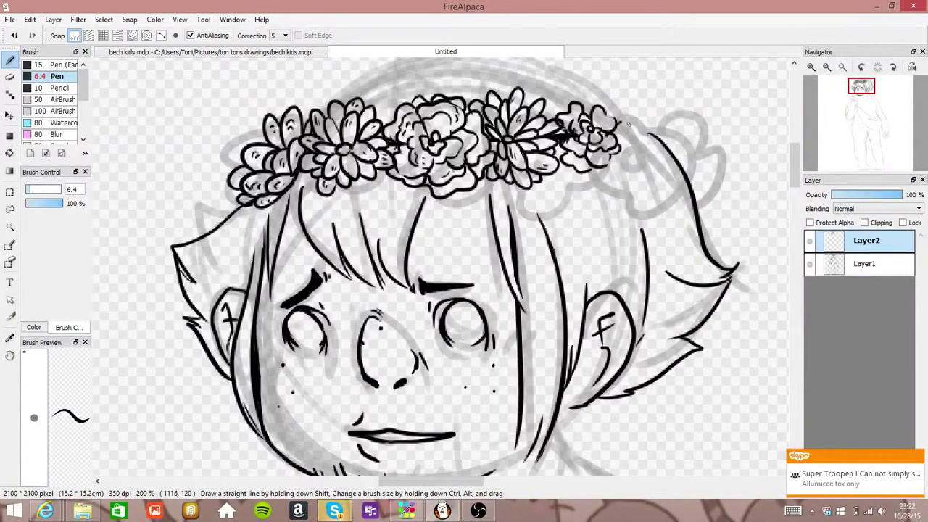
Surround the fifth crown flower with outer ruffled petals and erase the dark strokes overlapping its edge beside the fourth flower
left_click_drag(627, 125, 623, 139)
left_click_drag(624, 161, 609, 110)
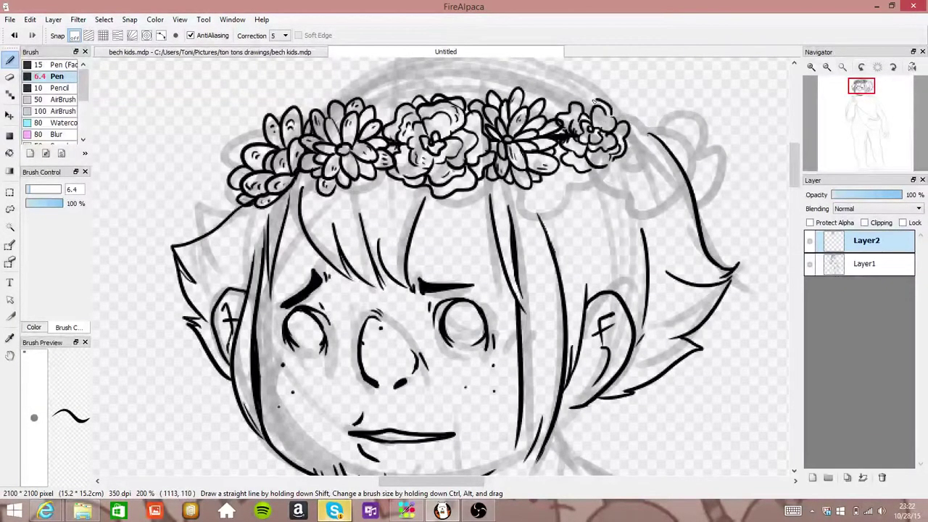
left_click_drag(611, 116, 589, 98)
left_click_drag(582, 102, 548, 111)
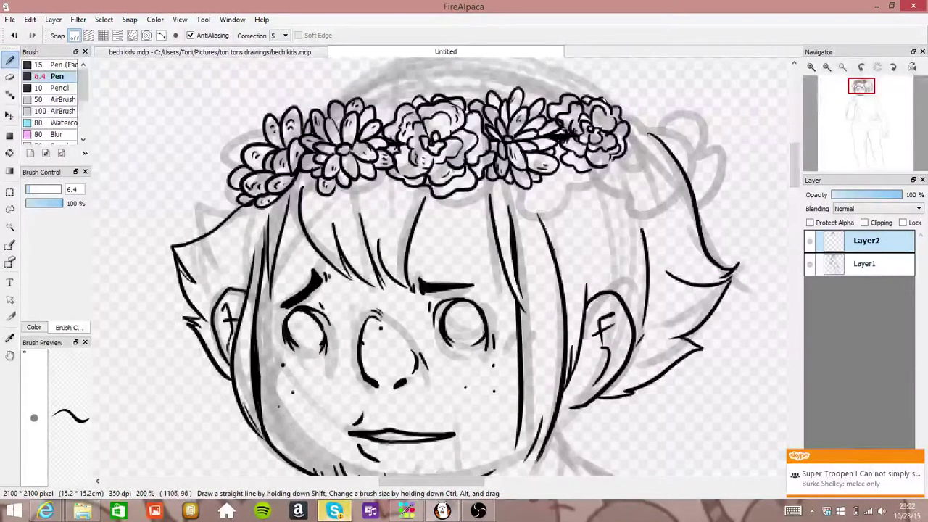
mouse_move(627, 137)
left_mouse_down()
mouse_move(614, 167)
mouse_move(562, 175)
mouse_move(619, 178)
mouse_move(629, 133)
mouse_move(641, 139)
mouse_move(629, 171)
left_mouse_up()
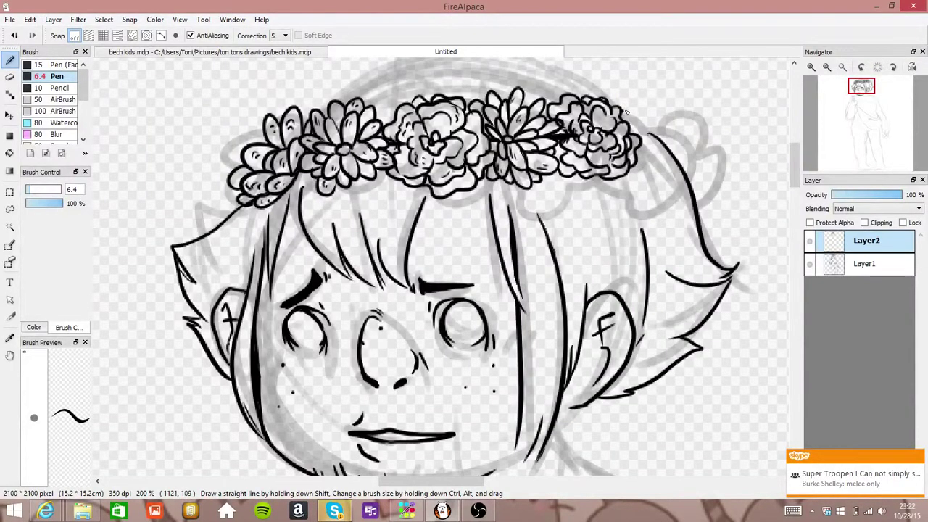
left_click_drag(625, 111, 639, 142)
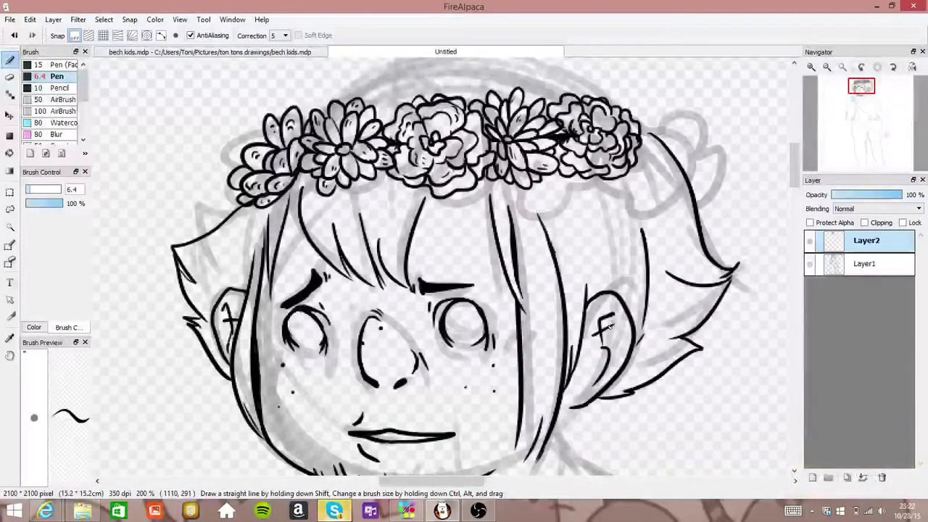
key("e")
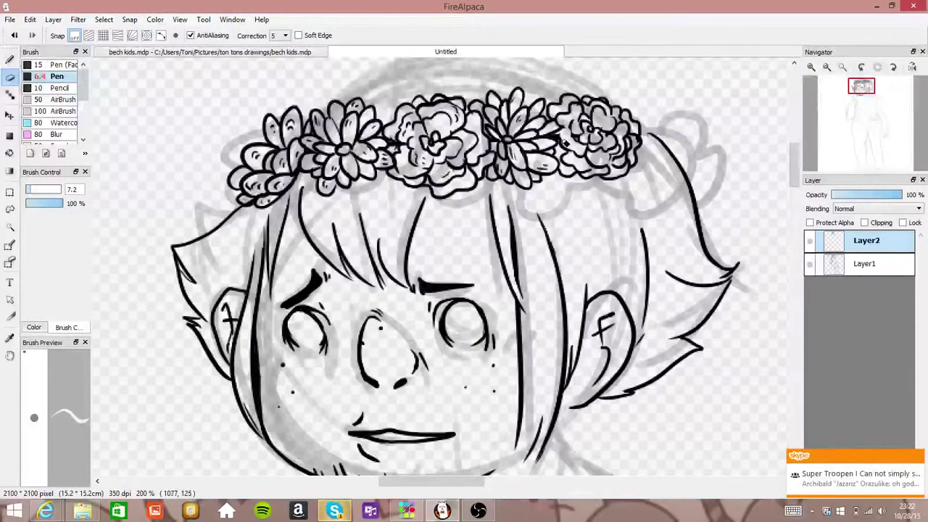
key("b")
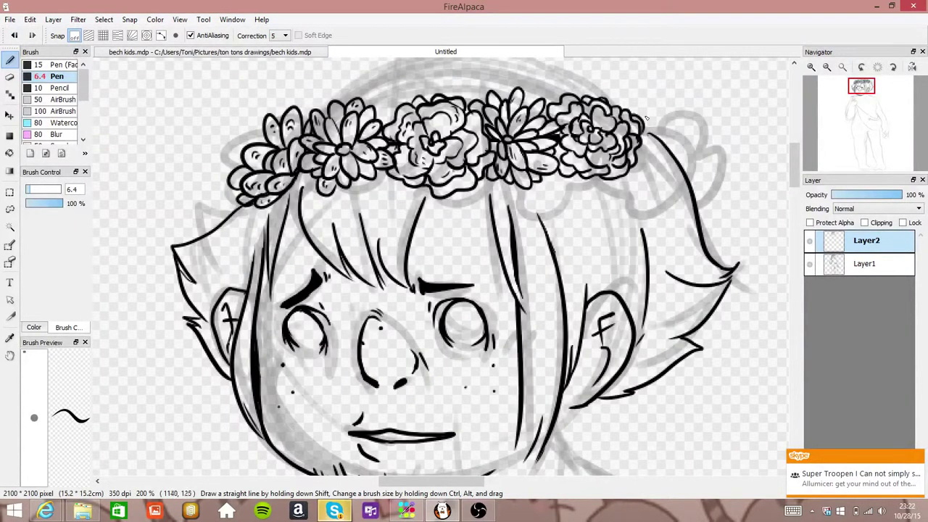
Ink a partly hidden flower with rounded petals at the crown's right end, erasing its overlapping lines and adding petal creases
mouse_move(631, 116)
left_mouse_down()
mouse_move(623, 107)
mouse_move(648, 135)
left_mouse_up()
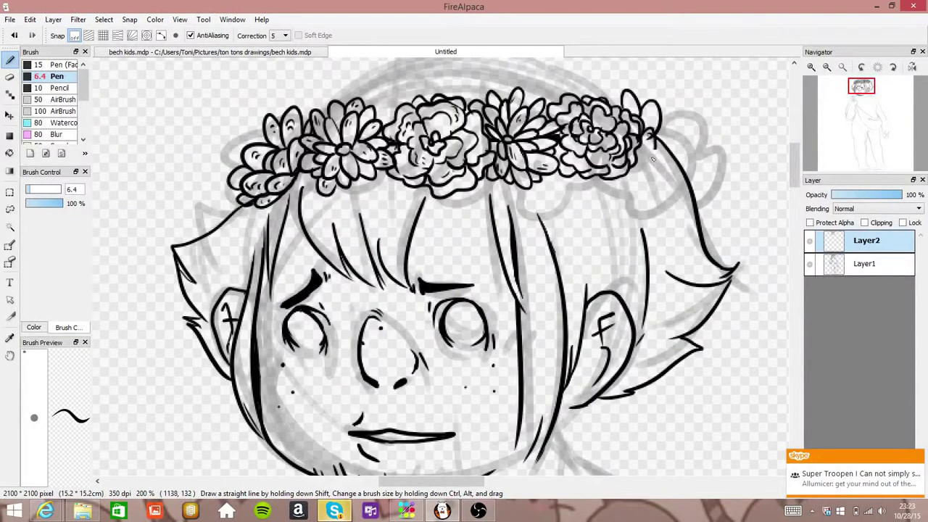
left_click_drag(643, 137, 662, 149)
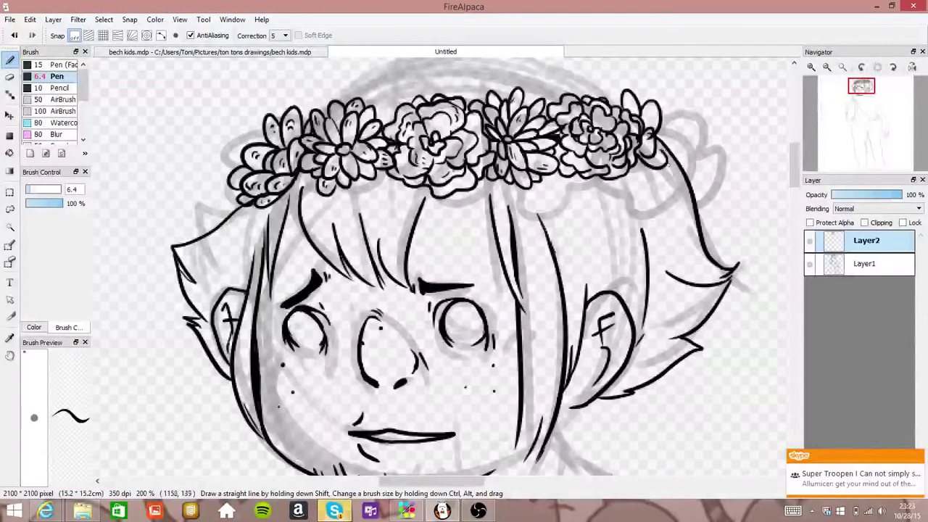
left_click_drag(662, 131, 667, 154)
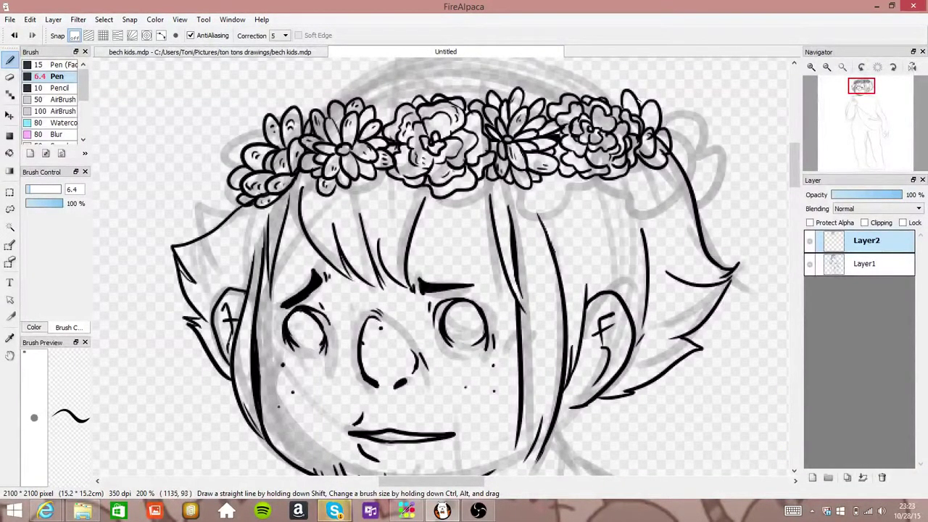
mouse_move(645, 105)
left_mouse_down()
mouse_move(635, 92)
mouse_move(614, 109)
left_mouse_up()
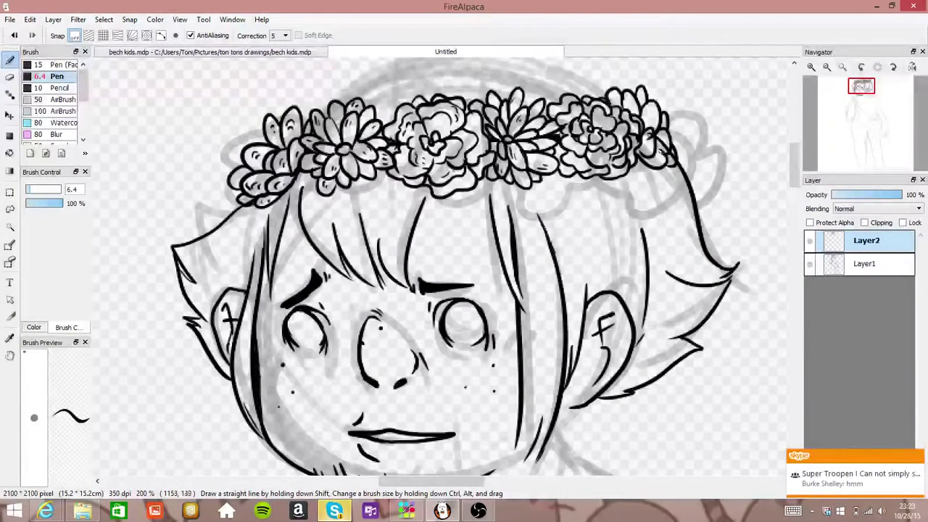
key("e")
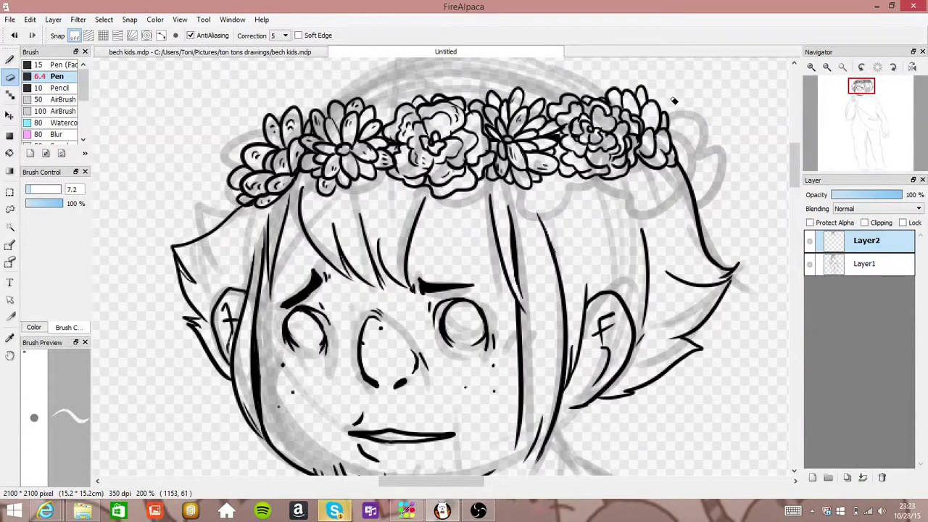
key("b")
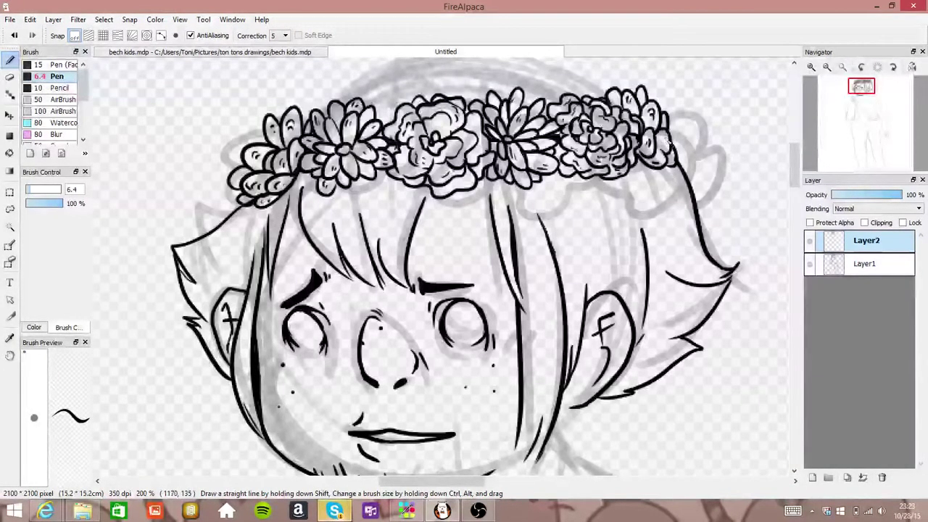
Add small rounded petals along the outer edge of the last flower at the crown's right end
mouse_move(831, 85)
left_click(826, 66)
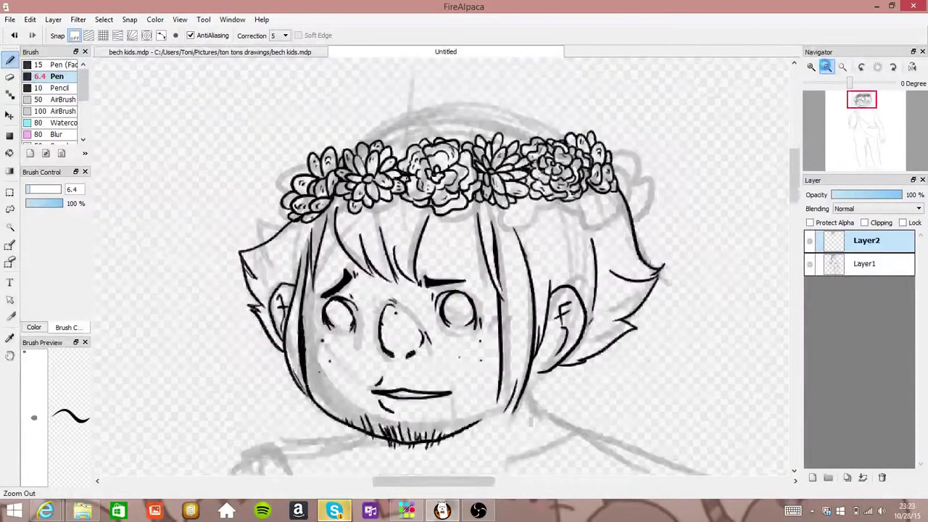
left_click(826, 67)
left_click(810, 67)
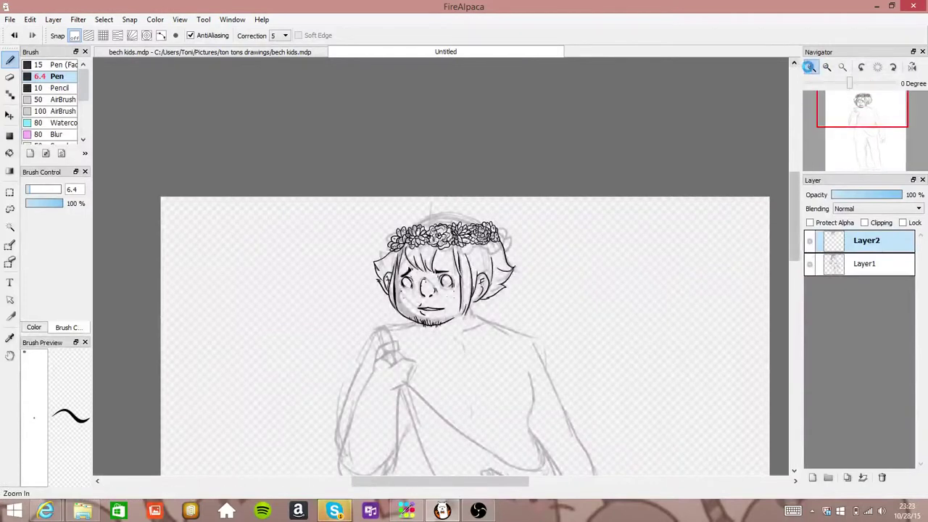
left_click(809, 67)
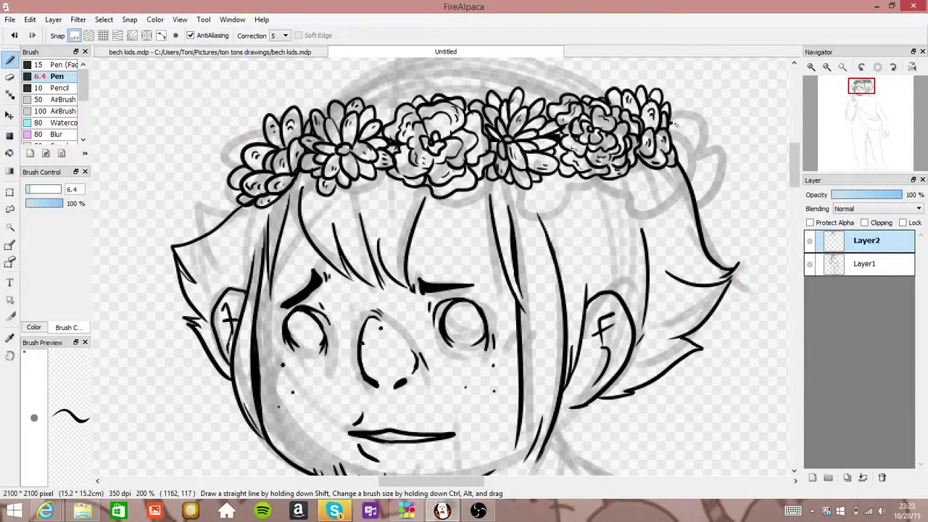
mouse_move(674, 125)
left_mouse_down()
mouse_move(682, 158)
mouse_move(681, 148)
left_mouse_up()
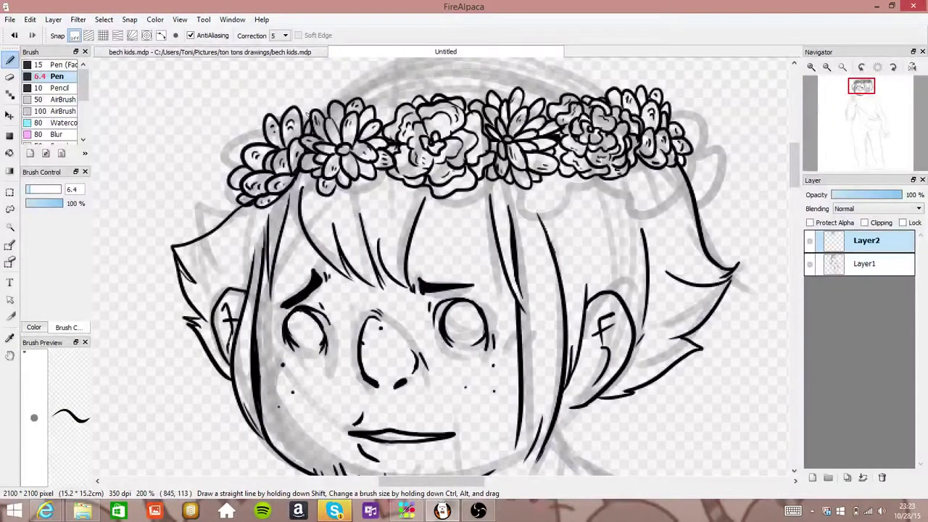
Ink the top of the head as a smooth curve above the flower crown, undoing and redrawing the strokes at its ends
left_click(827, 67)
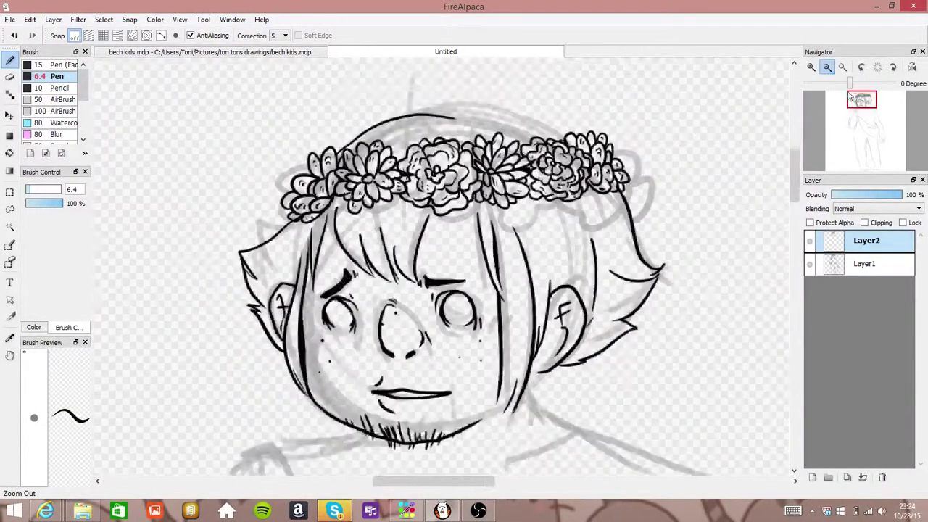
left_click(13, 35)
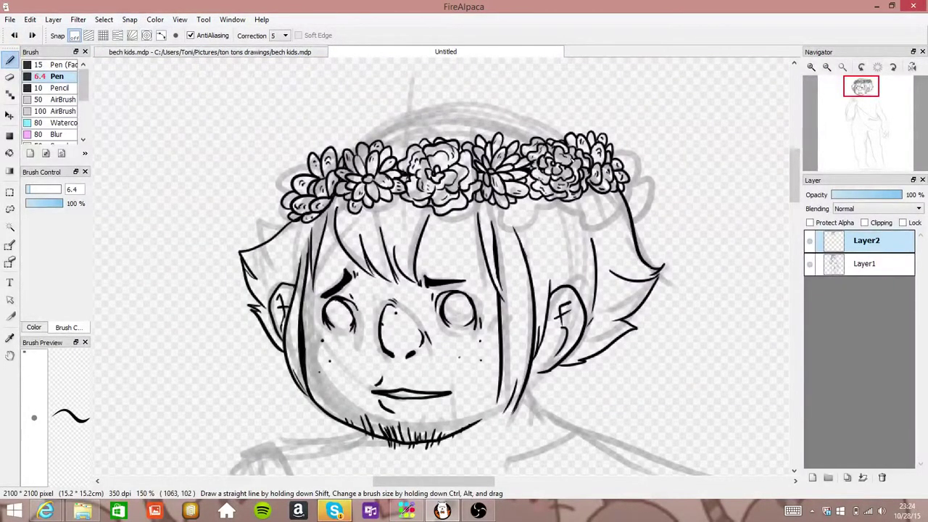
mouse_move(570, 137)
left_mouse_down()
mouse_move(516, 109)
mouse_move(405, 113)
mouse_move(364, 126)
mouse_move(368, 135)
left_mouse_up()
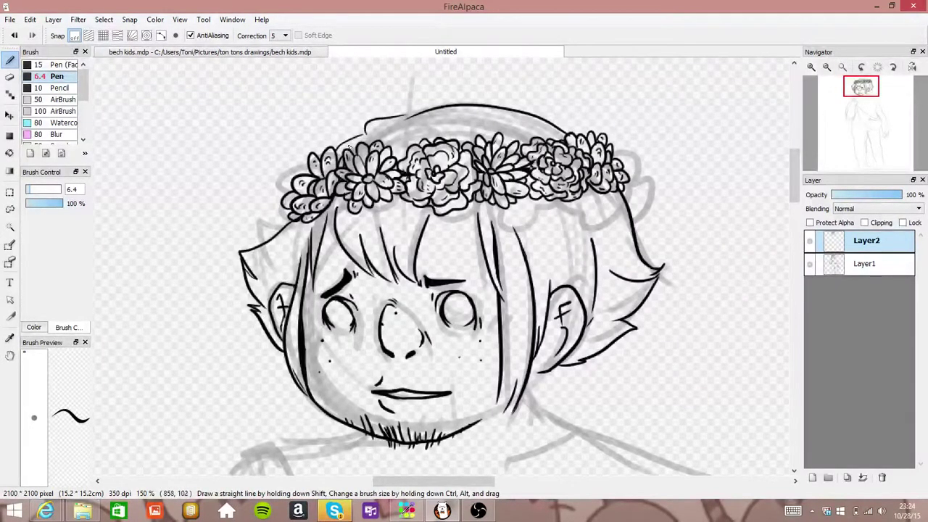
left_click(15, 35)
left_click(14, 35)
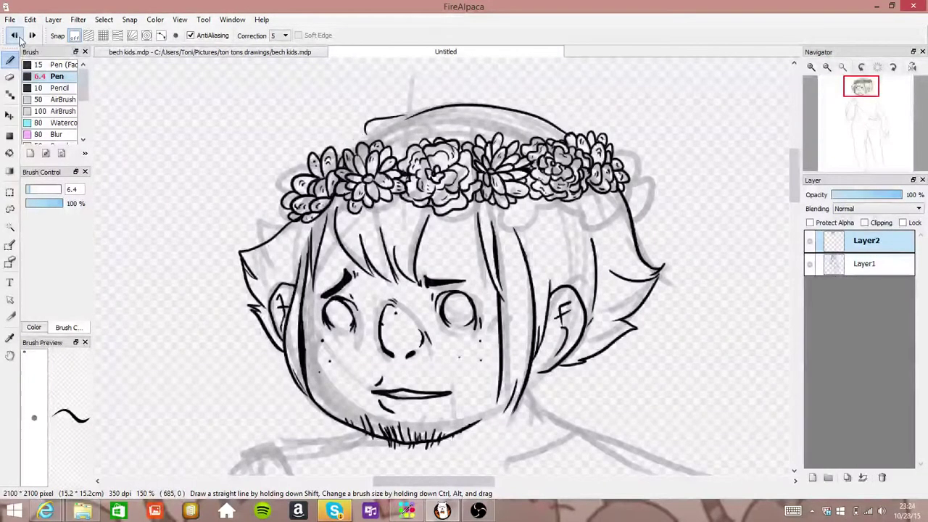
left_click(15, 36)
mouse_move(410, 118)
left_mouse_down()
mouse_move(333, 136)
mouse_move(339, 150)
left_mouse_up()
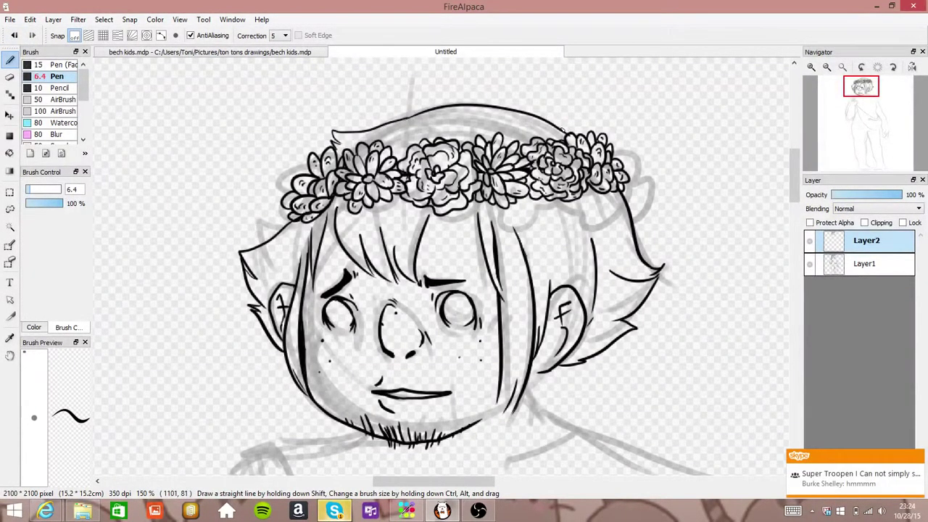
left_click_drag(558, 127, 577, 131)
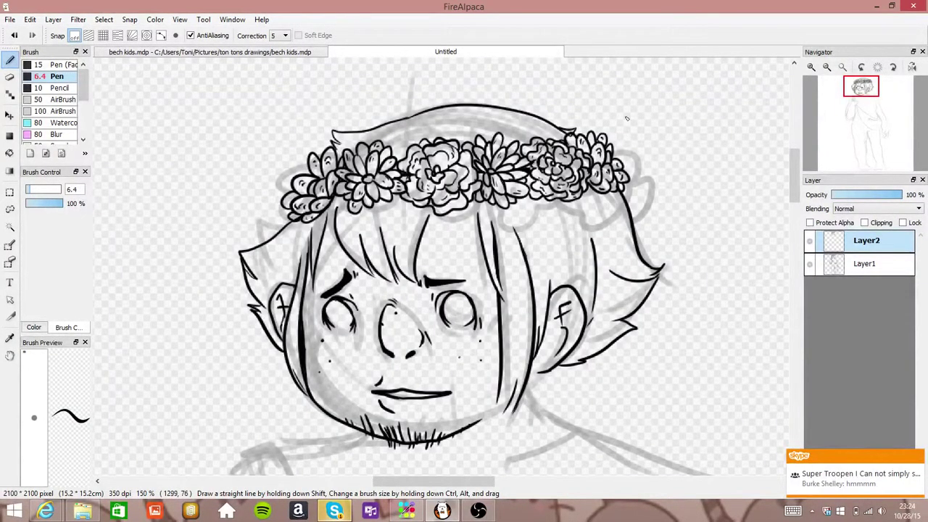
left_click(14, 35)
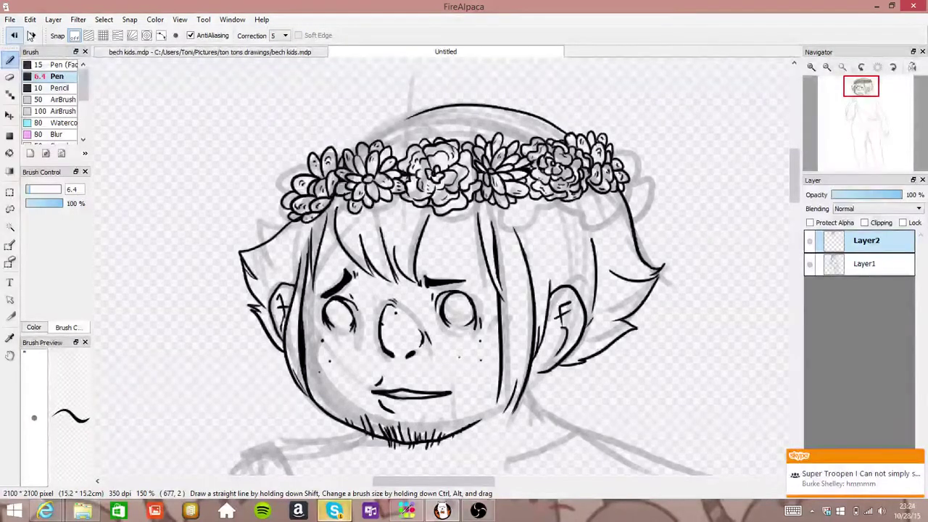
left_click_drag(415, 118, 342, 149)
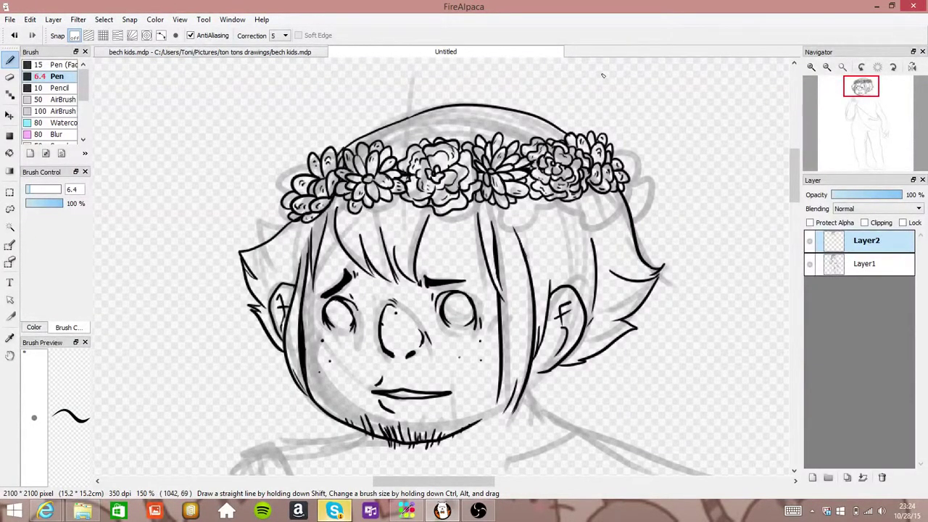
Ink the short shoulder line beside the chin and the outline of the strap end above the raised hand
left_click_drag(632, 434, 553, 159)
mouse_move(289, 158)
left_mouse_down()
mouse_move(211, 173)
mouse_move(204, 164)
mouse_move(218, 210)
left_mouse_up()
left_click_drag(163, 186, 181, 227)
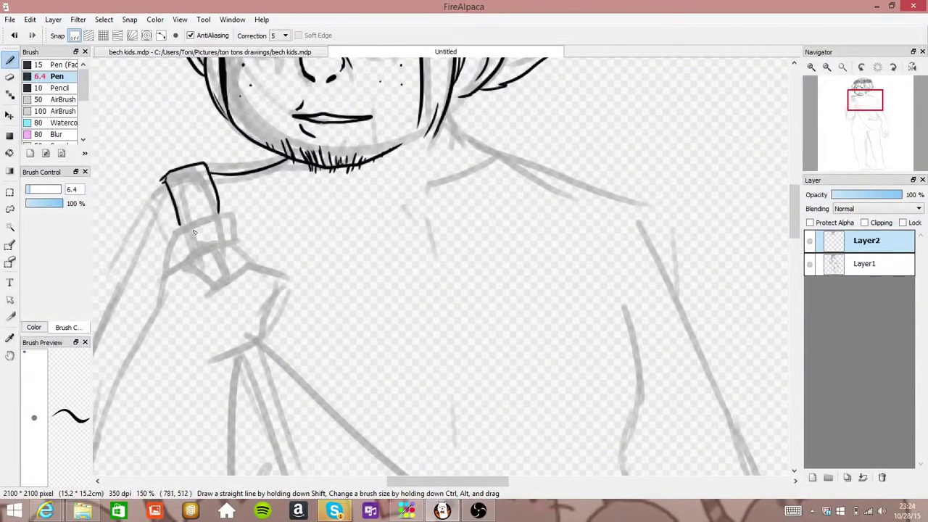
Ink the fist gripping the strap, with rounded upper fingers, an angular lower finger and the edge of the palm
mouse_move(152, 314)
left_mouse_down()
mouse_move(172, 245)
mouse_move(216, 213)
mouse_move(237, 210)
mouse_move(239, 238)
mouse_move(190, 261)
left_mouse_up()
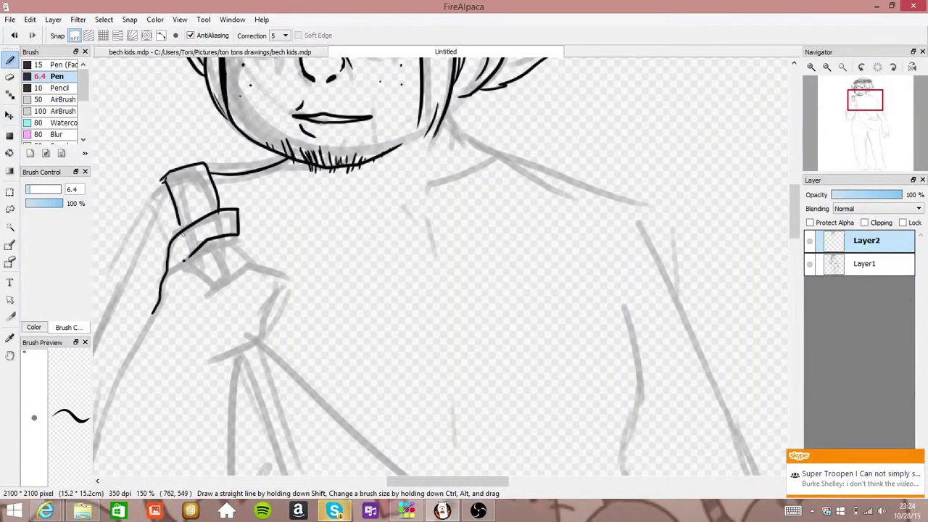
left_click(13, 35)
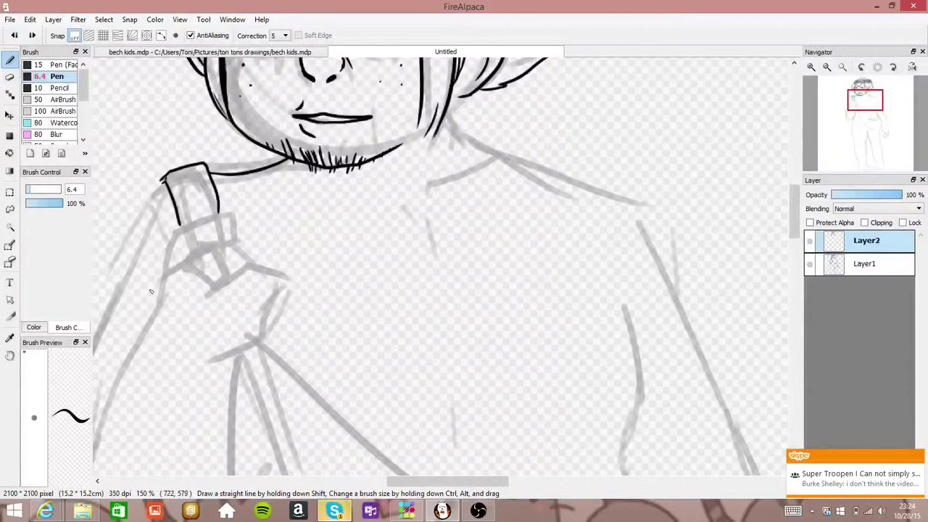
mouse_move(160, 307)
left_mouse_down()
mouse_move(178, 229)
mouse_move(240, 217)
mouse_move(246, 250)
left_mouse_up()
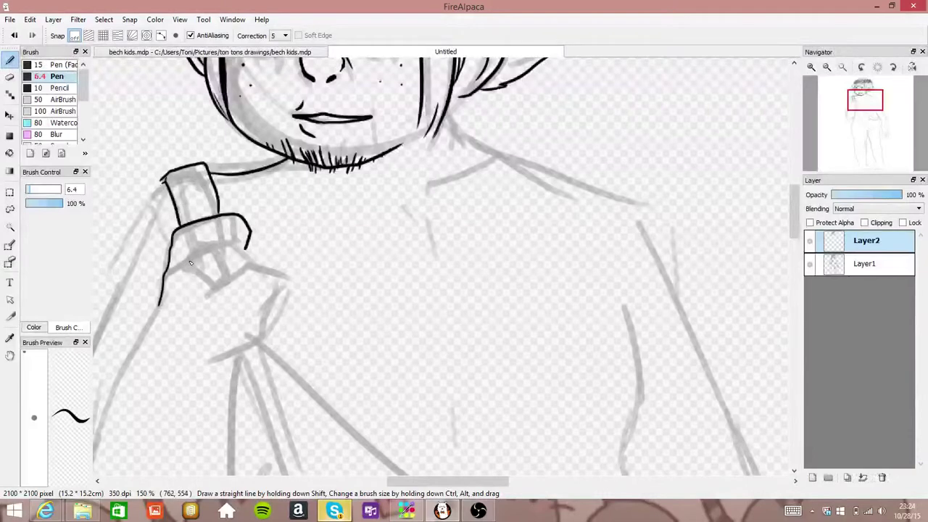
mouse_move(185, 264)
left_mouse_down()
mouse_move(232, 245)
mouse_move(250, 259)
left_mouse_up()
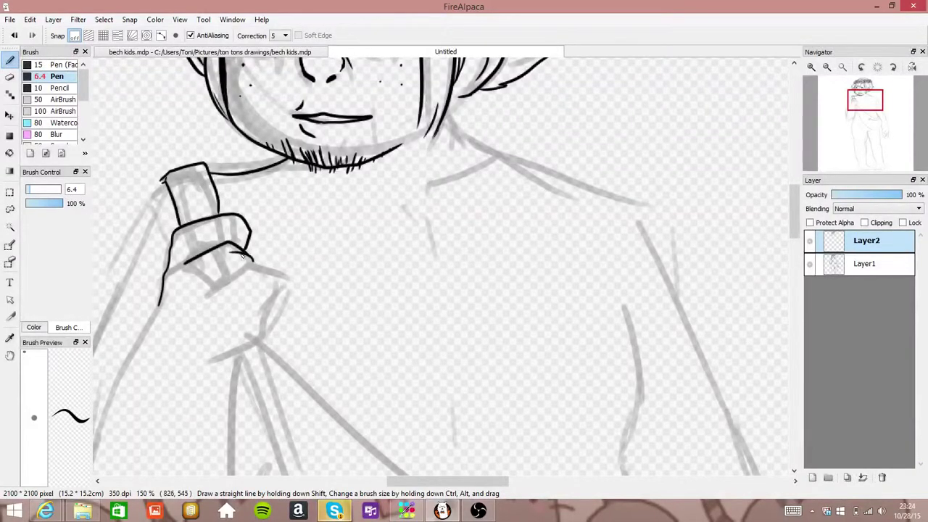
mouse_move(208, 297)
left_mouse_down()
mouse_move(274, 266)
mouse_move(288, 296)
mouse_move(268, 319)
left_mouse_up()
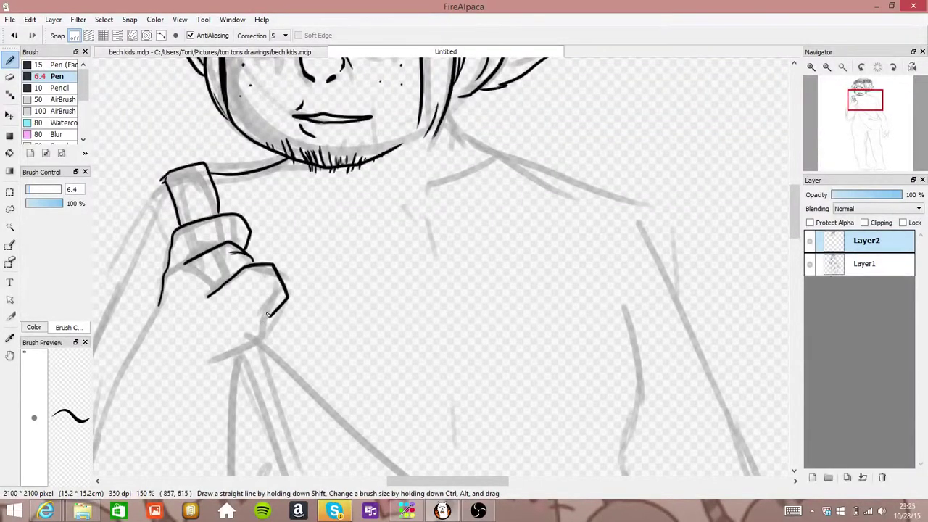
left_click_drag(261, 301, 232, 345)
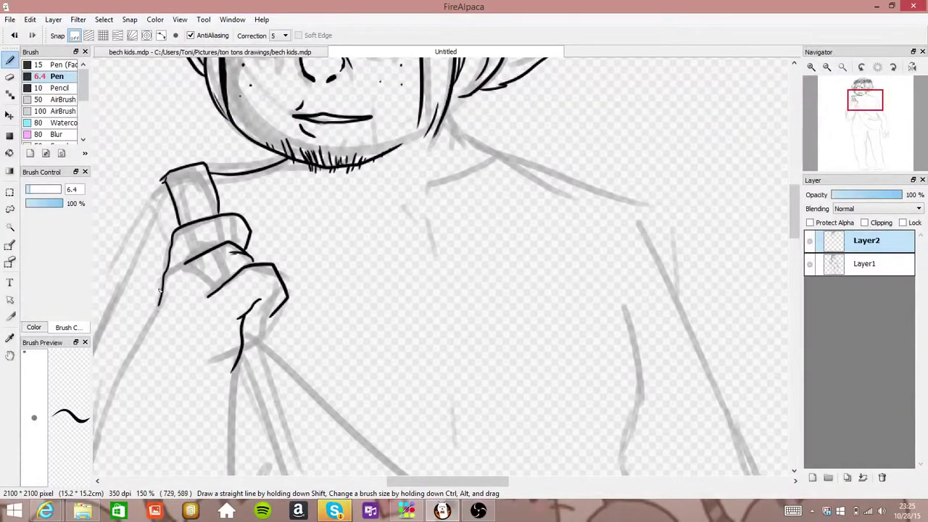
Erase the outer edge of the fist and redraw it as a smoother line running down to the wrist
left_click_drag(166, 273, 149, 332)
key("e")
left_click_drag(169, 255, 150, 323)
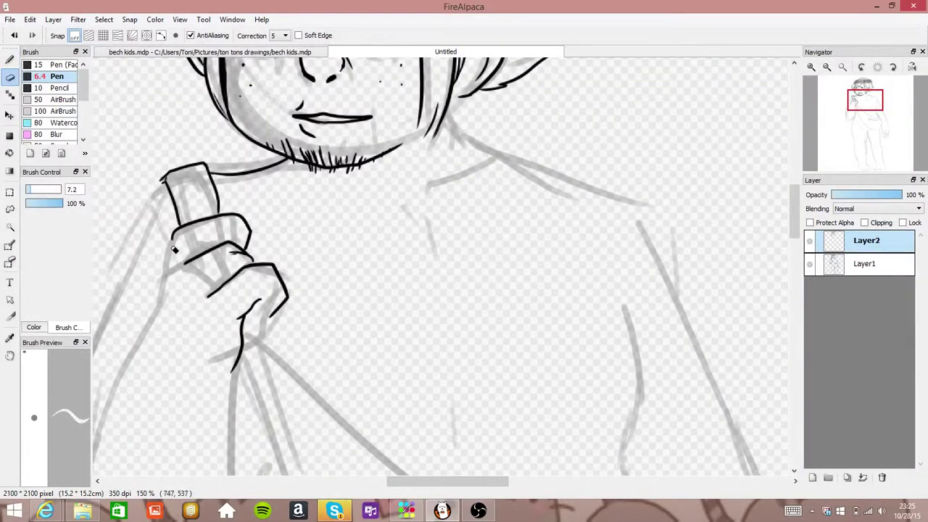
key("b")
mouse_move(172, 244)
left_mouse_down()
mouse_move(156, 315)
mouse_move(135, 346)
left_mouse_up()
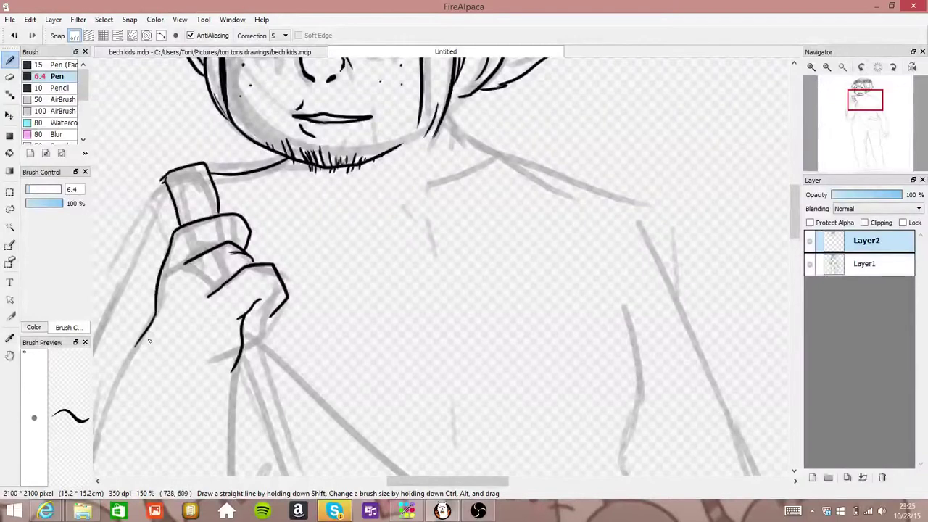
Ink the upper edge of the slung bag as a long curve sweeping down from the fist to the hip
left_click(826, 67)
left_click(826, 66)
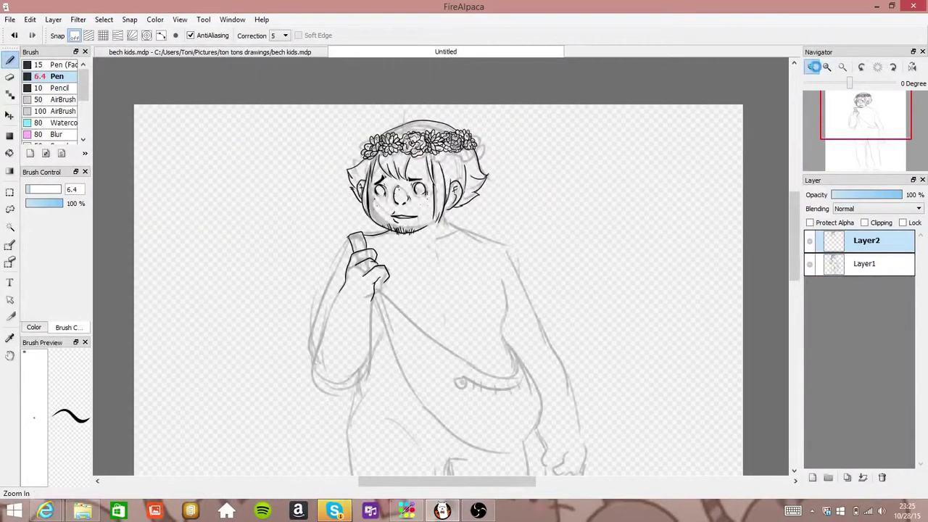
left_click(814, 67)
left_click(814, 66)
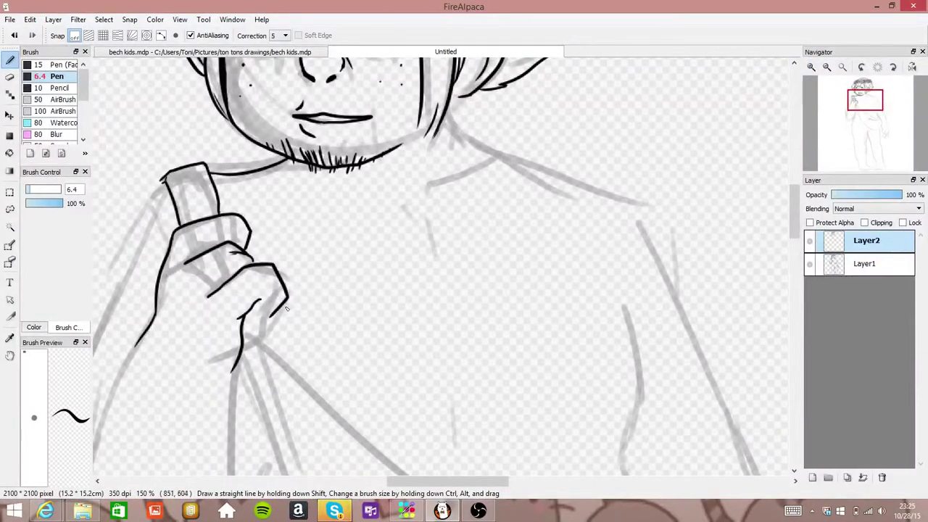
left_click(827, 67)
left_click_drag(865, 100, 875, 122)
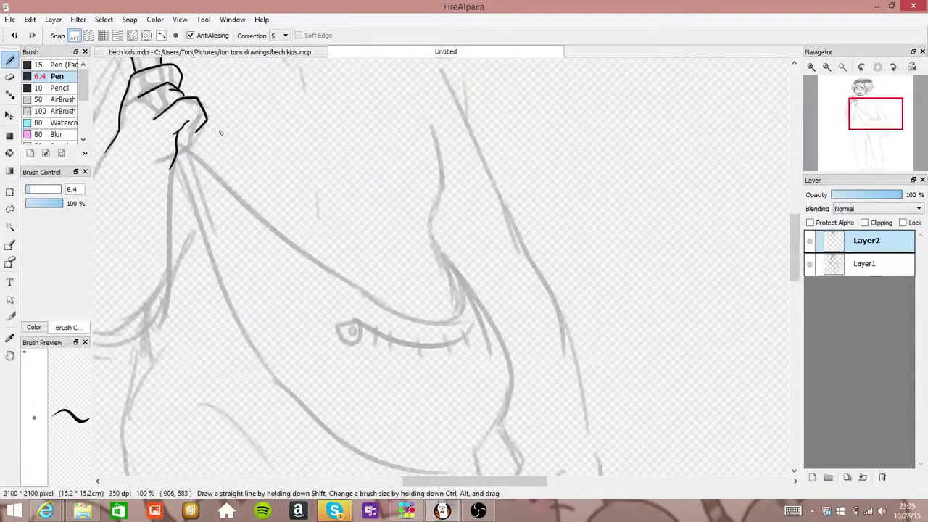
mouse_move(203, 149)
left_mouse_down()
mouse_move(314, 269)
mouse_move(423, 304)
mouse_move(457, 267)
mouse_move(500, 404)
left_mouse_up()
left_click_drag(174, 167, 294, 396)
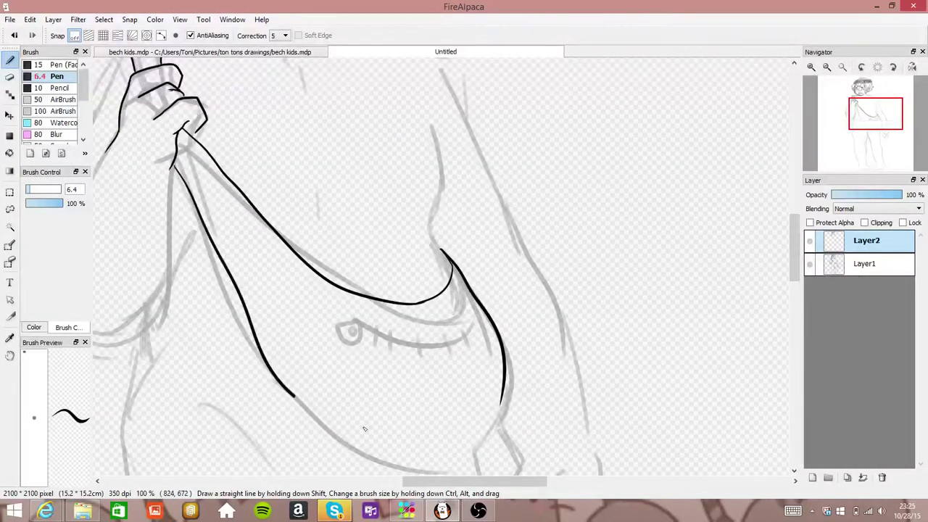
left_click_drag(365, 428, 495, 433)
key("ctrl+z")
key("ctrl+z")
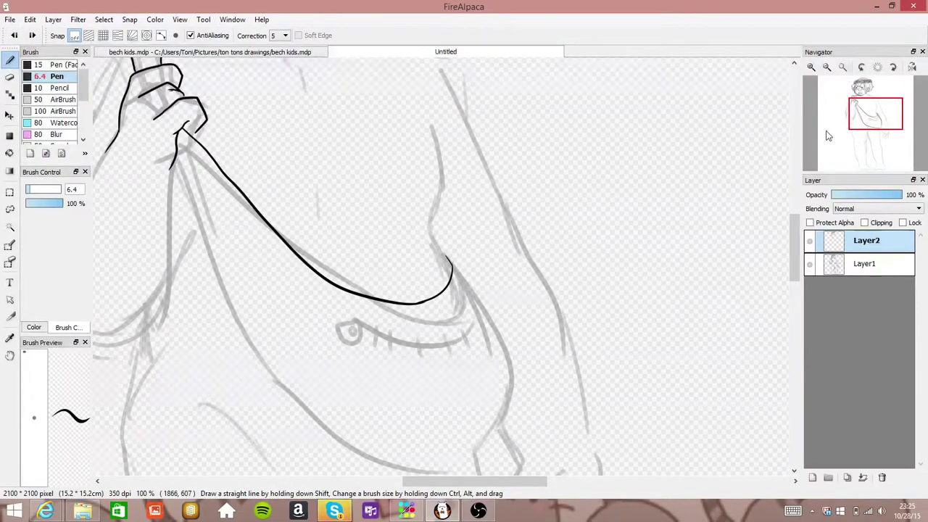
Ink the bag's long lower edge and rounded outer side, and tidy the pointed tip where it meets the upper edge
left_click(879, 117)
mouse_move(132, 107)
left_mouse_down()
mouse_move(208, 285)
mouse_move(467, 401)
left_mouse_up()
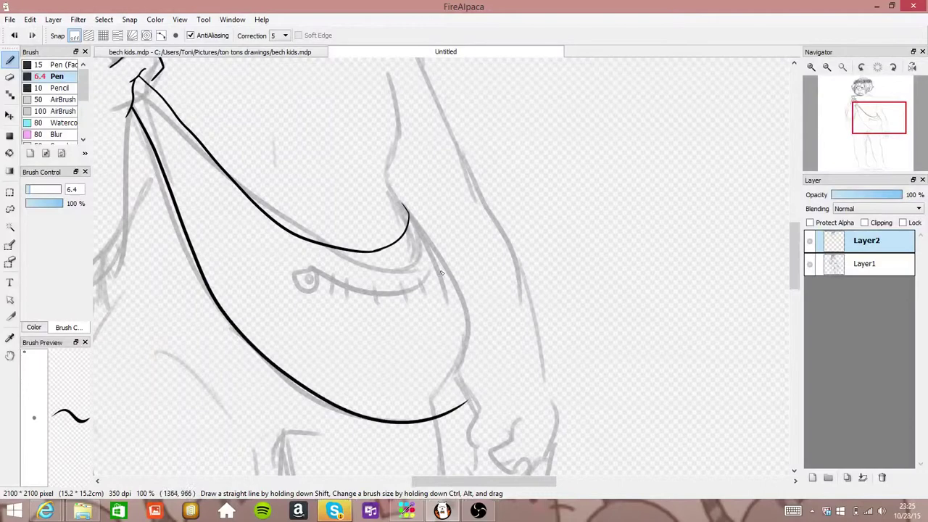
mouse_move(409, 215)
left_mouse_down()
mouse_move(481, 358)
mouse_move(470, 406)
left_mouse_up()
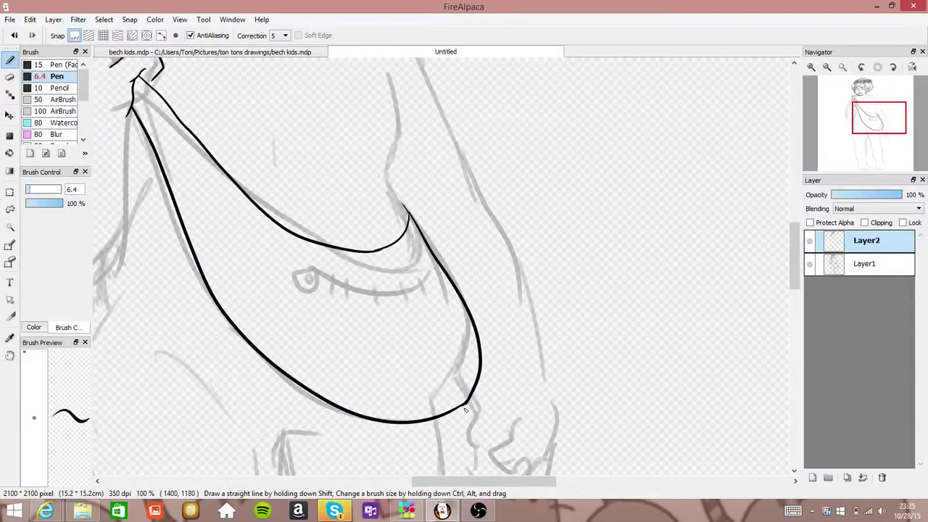
key("e")
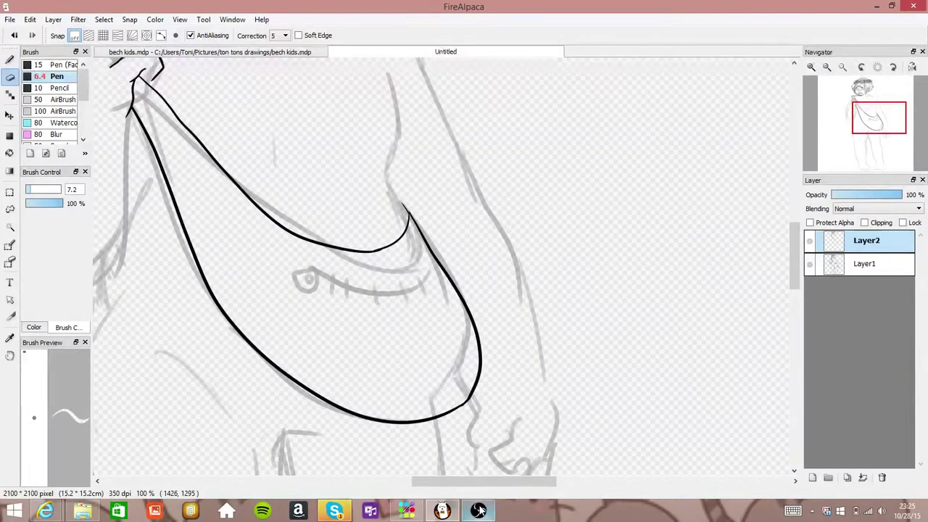
key("b")
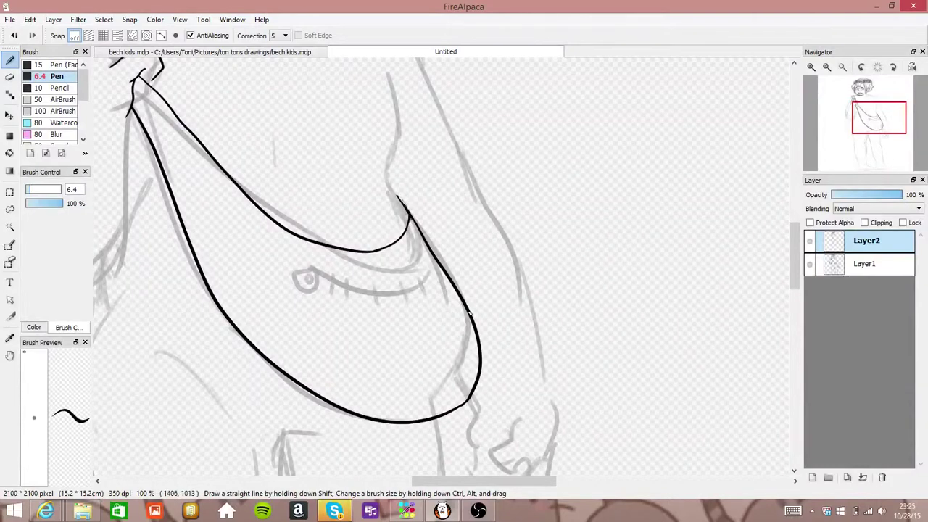
key("e")
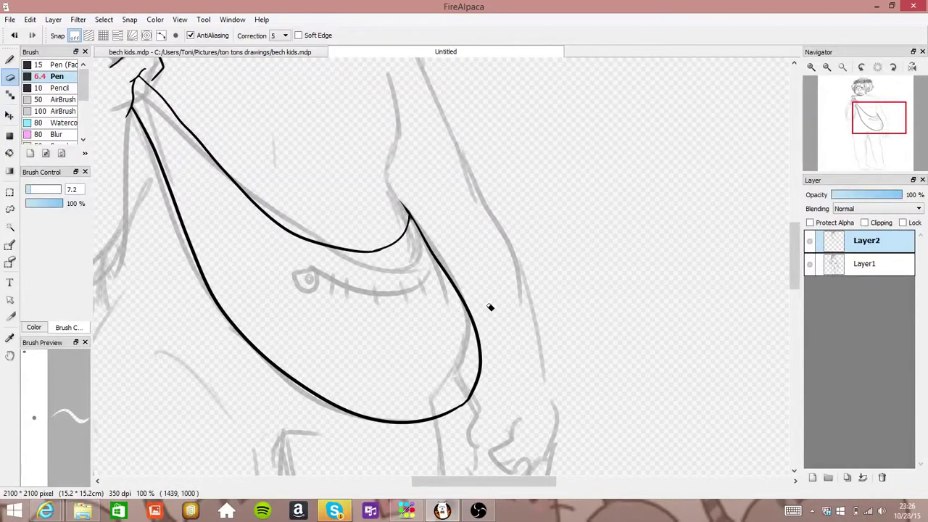
Ink the bag's curved zipper with short cross stitches and an angular pull tab with a small hole at its end
key("b")
mouse_move(304, 266)
left_mouse_down()
mouse_move(360, 294)
mouse_move(428, 254)
left_mouse_up()
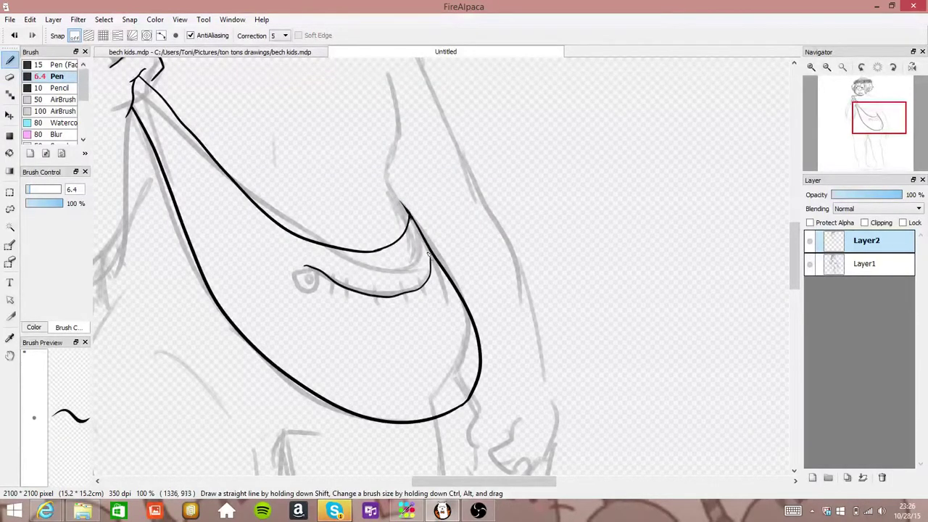
mouse_move(326, 267)
left_mouse_down()
mouse_move(321, 280)
mouse_move(323, 272)
mouse_move(364, 294)
left_mouse_up()
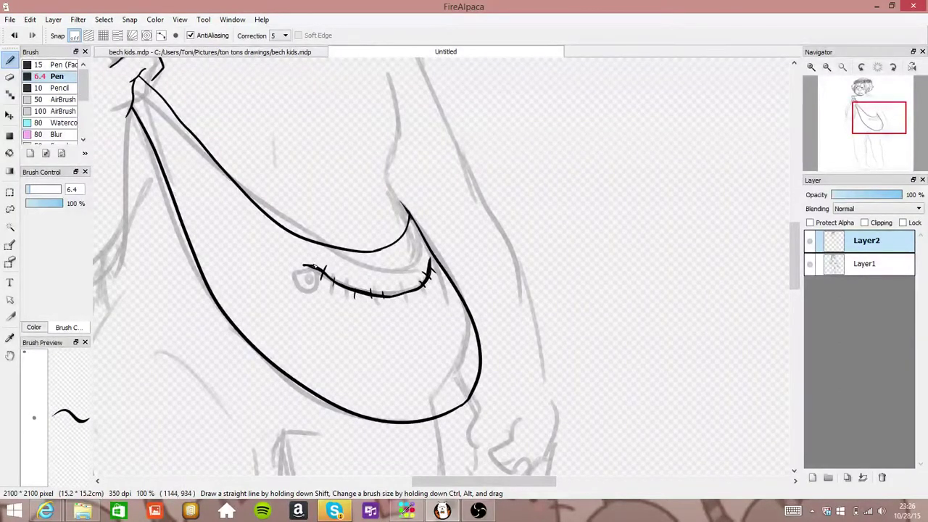
mouse_move(301, 271)
left_mouse_down()
mouse_move(316, 274)
mouse_move(309, 266)
left_mouse_up()
left_click(14, 37)
mouse_move(305, 266)
left_mouse_down()
mouse_move(287, 281)
mouse_move(293, 291)
mouse_move(316, 269)
mouse_move(308, 273)
left_mouse_up()
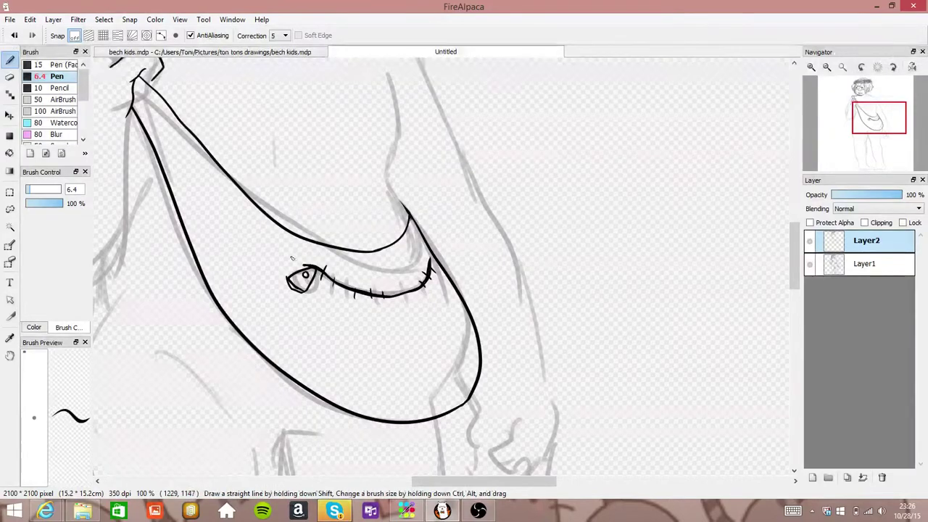
key("e")
left_click_drag(288, 280, 289, 279)
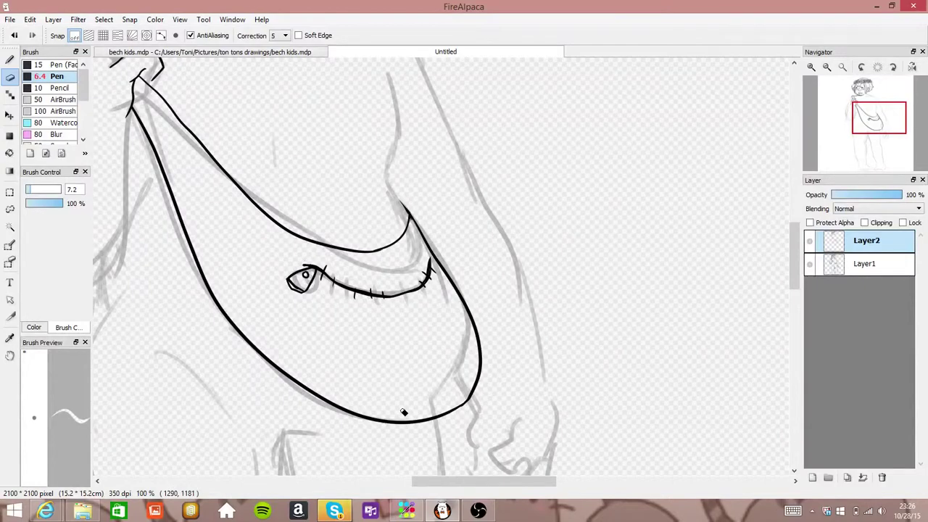
Ink the shirt's rounded collar as two parallel curves around the neck and erase the stray line end
left_click(865, 117)
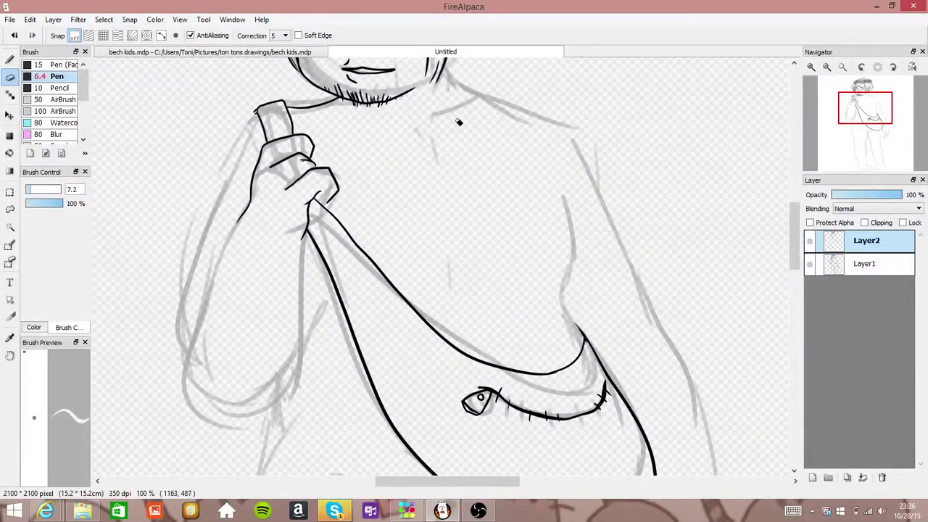
key("b")
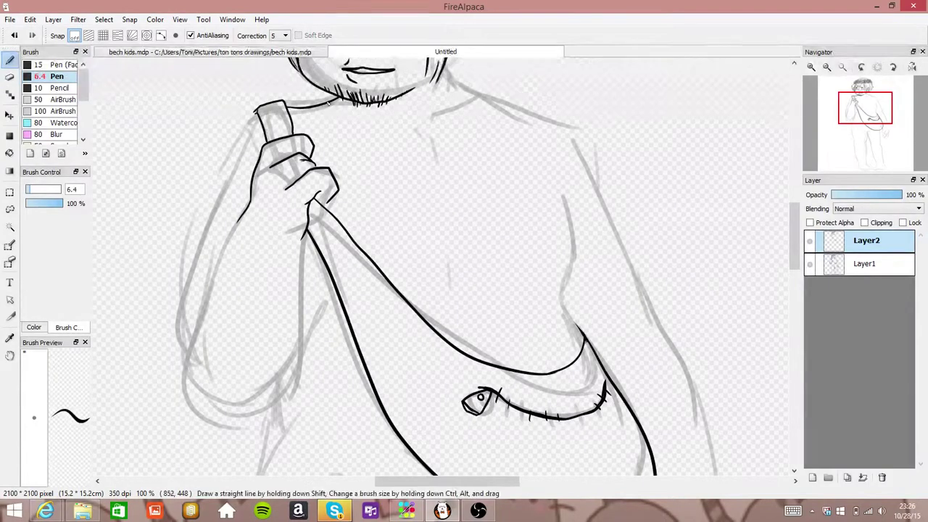
mouse_move(323, 106)
left_mouse_down()
mouse_move(350, 135)
mouse_move(404, 153)
left_mouse_up()
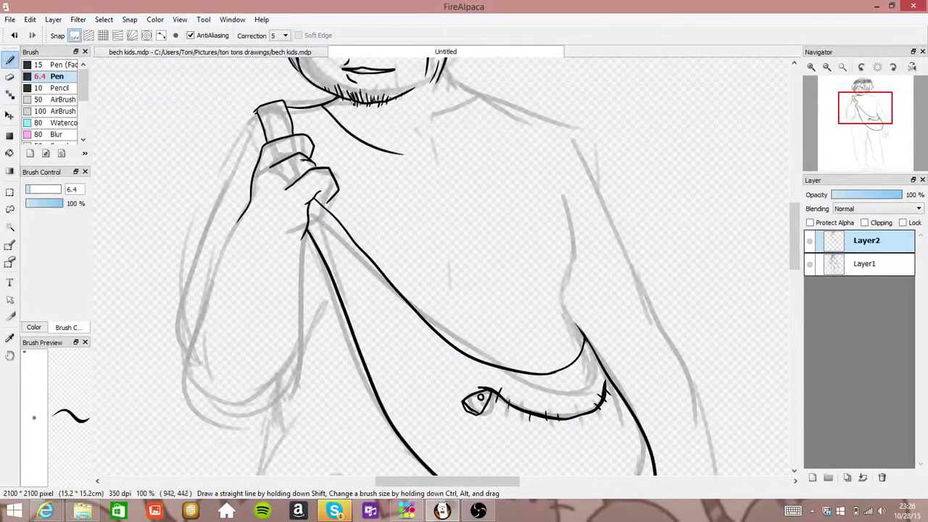
left_click_drag(335, 99, 427, 140)
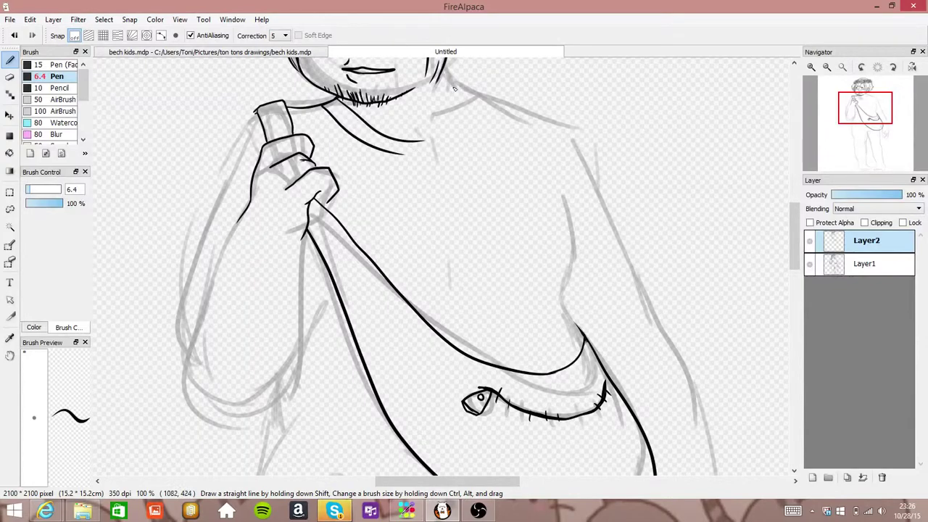
mouse_move(445, 63)
left_mouse_down()
mouse_move(457, 88)
mouse_move(427, 141)
left_mouse_up()
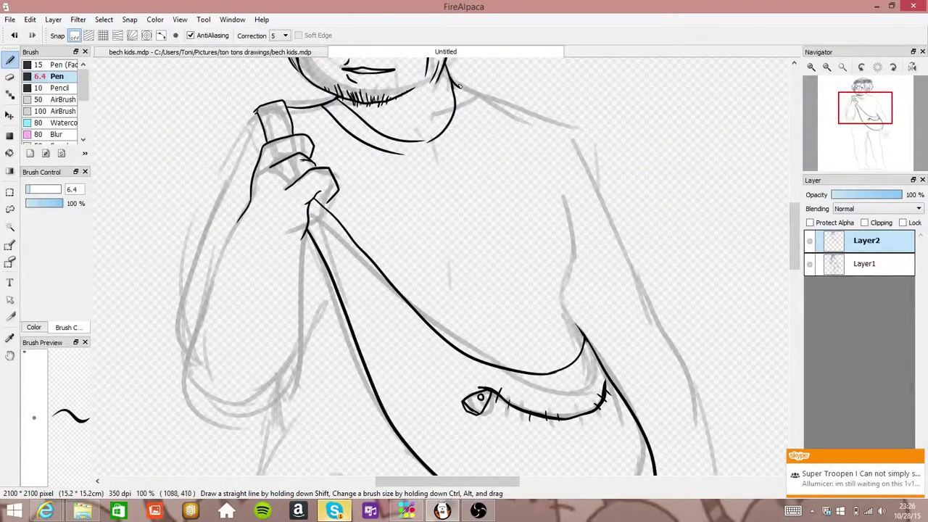
mouse_move(456, 85)
left_mouse_down()
mouse_move(469, 94)
mouse_move(437, 155)
left_mouse_up()
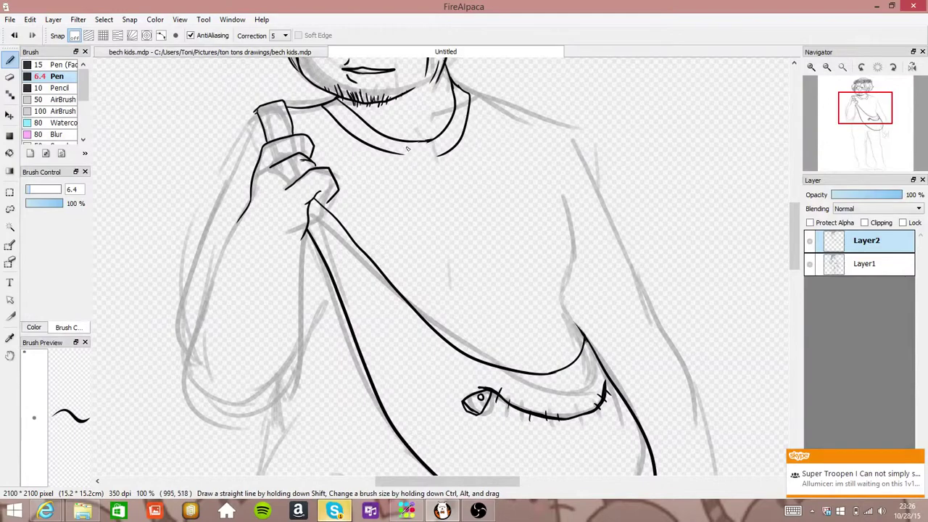
key("e")
left_click_drag(437, 147, 424, 148)
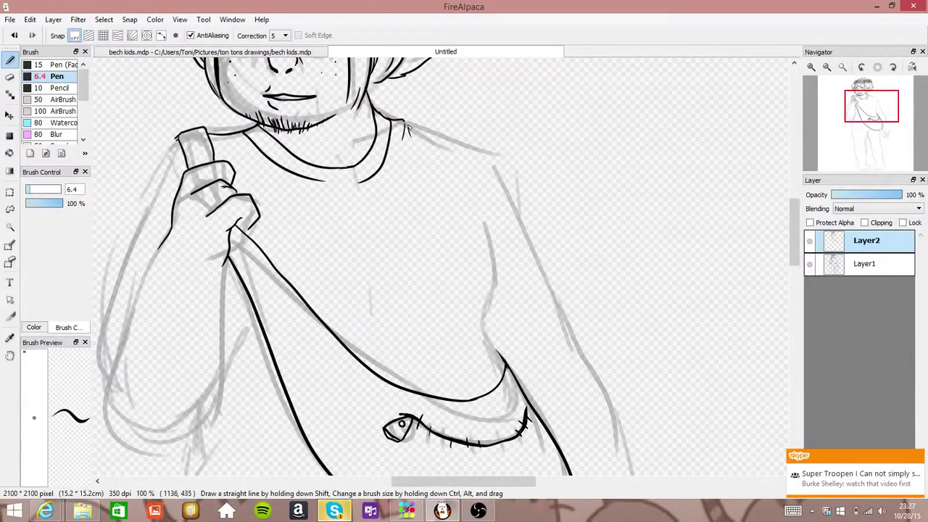
Ink the shoulder line and the short sleeve beside the hanging arm, ending it in a folded double-line cuff
left_click_drag(408, 129, 510, 165)
mouse_move(558, 267)
left_mouse_down()
mouse_move(590, 299)
mouse_move(579, 301)
left_mouse_up()
mouse_move(508, 351)
left_mouse_down()
mouse_move(578, 300)
mouse_move(571, 334)
left_mouse_up()
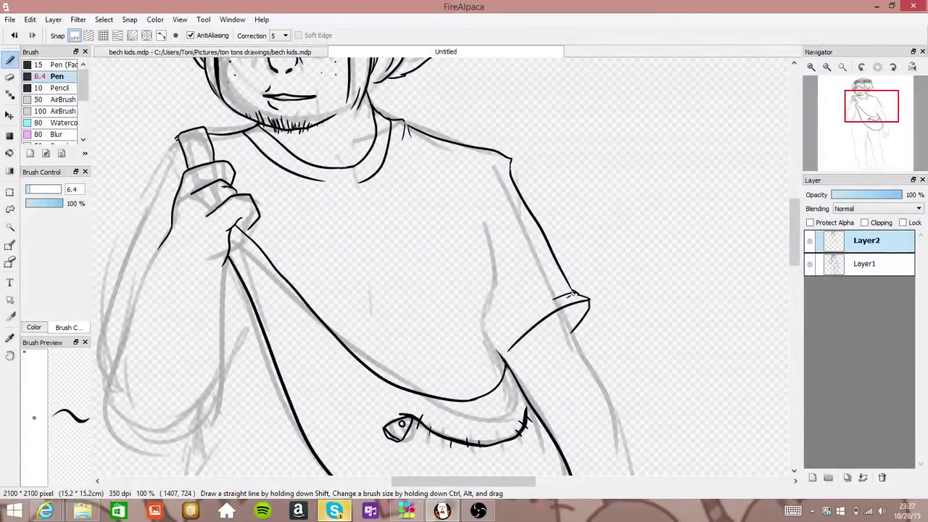
left_click_drag(573, 294, 504, 348)
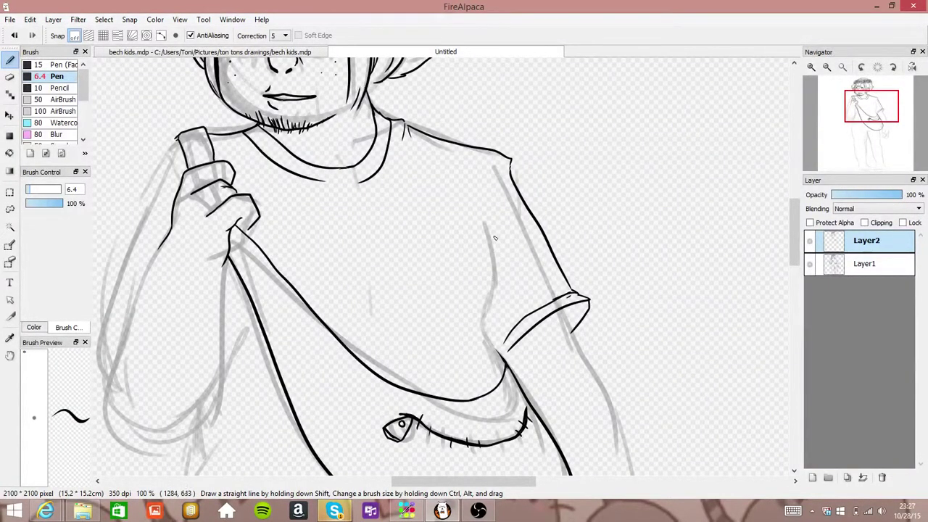
mouse_move(495, 238)
left_mouse_down()
mouse_move(485, 327)
mouse_move(492, 349)
left_mouse_up()
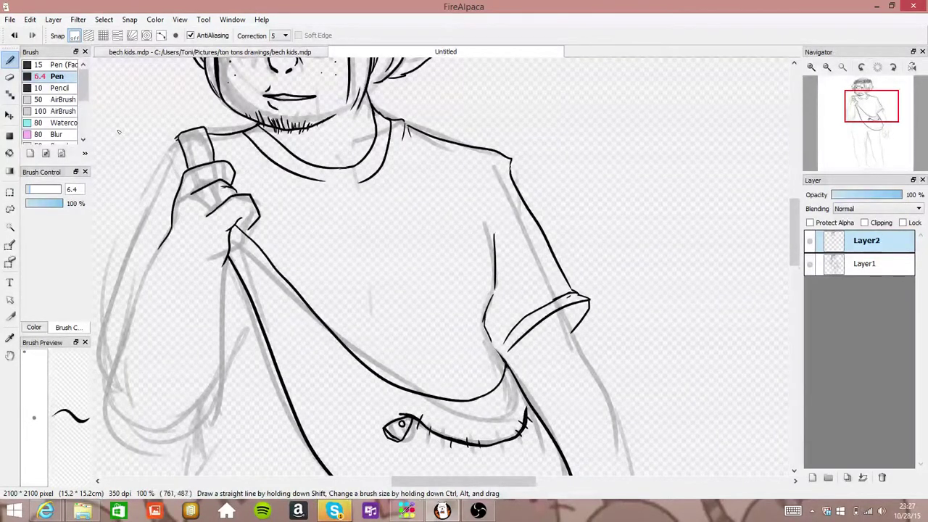
left_click(14, 35)
left_click(14, 35)
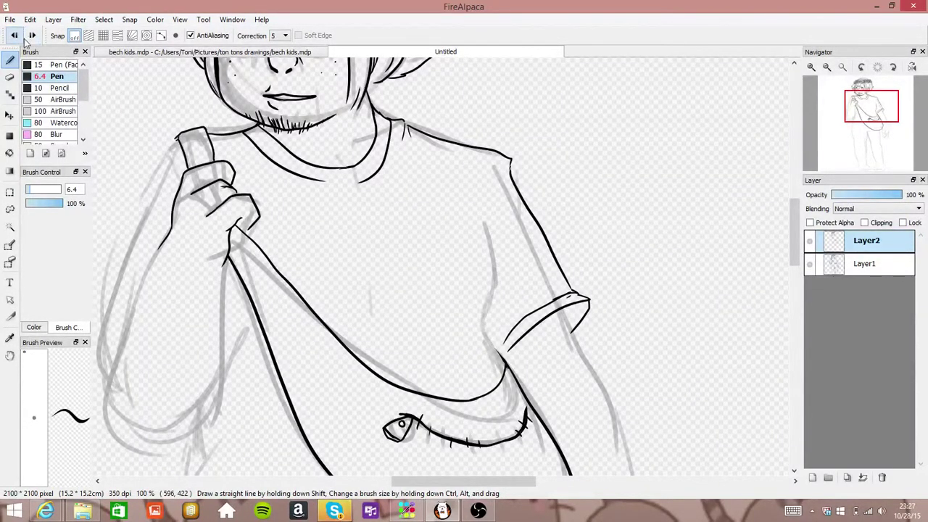
Ink the torso side from the armpit down to the bag with crease strokes, and add small fold marks above the bag
mouse_move(488, 223)
left_mouse_down()
mouse_move(490, 346)
mouse_move(500, 348)
mouse_move(478, 203)
left_mouse_up()
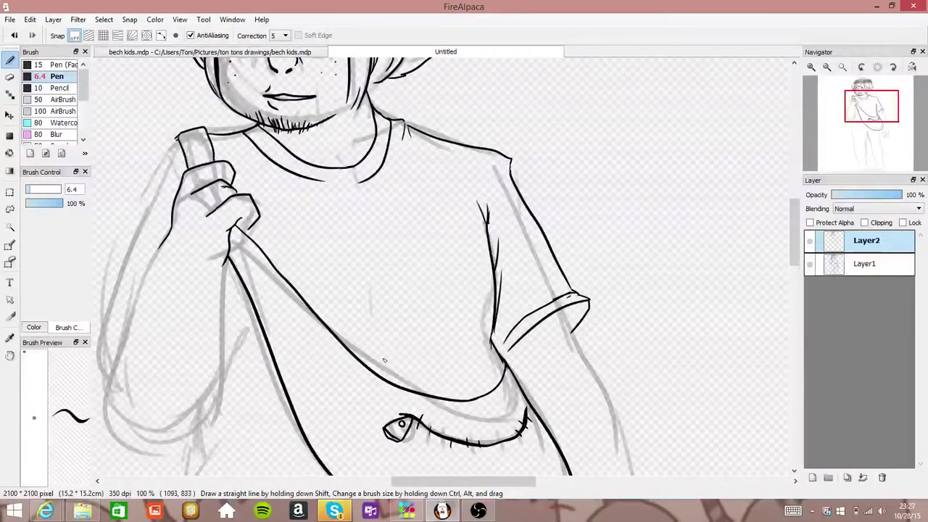
left_click_drag(385, 354, 384, 367)
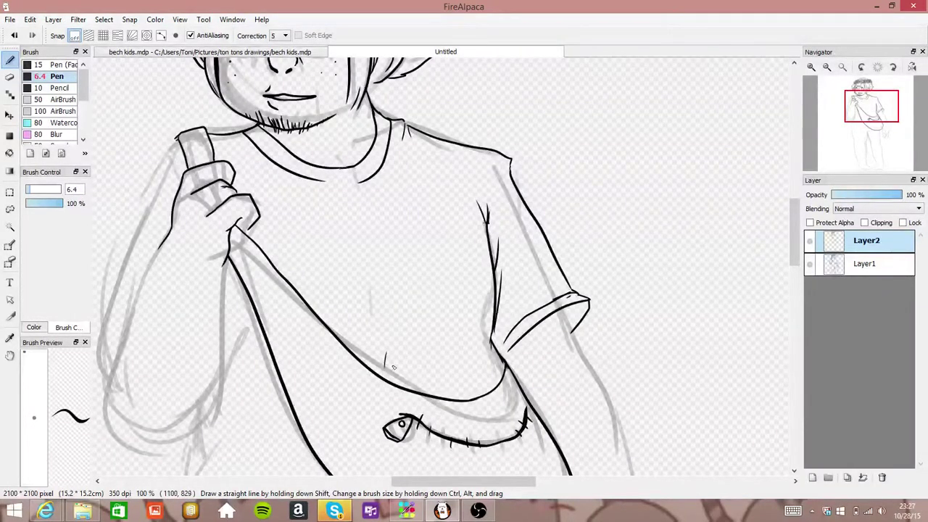
left_click(826, 67)
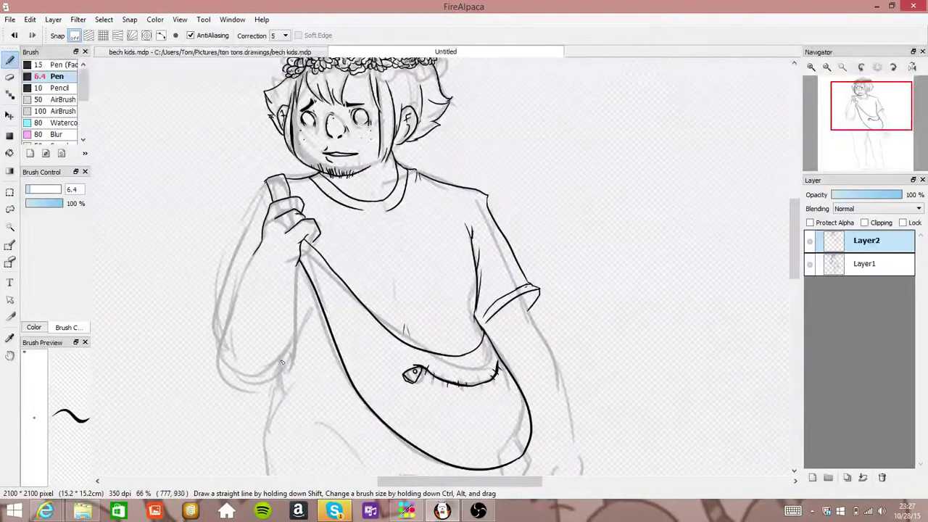
left_click_drag(283, 362, 255, 440)
left_click_drag(259, 441, 377, 452)
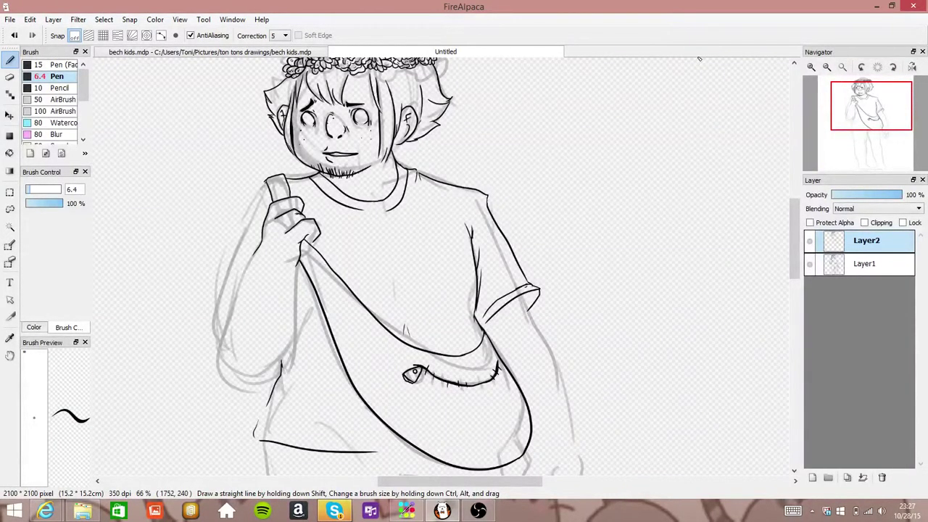
left_click(866, 120)
left_click(14, 36)
left_click(13, 36)
left_click(14, 36)
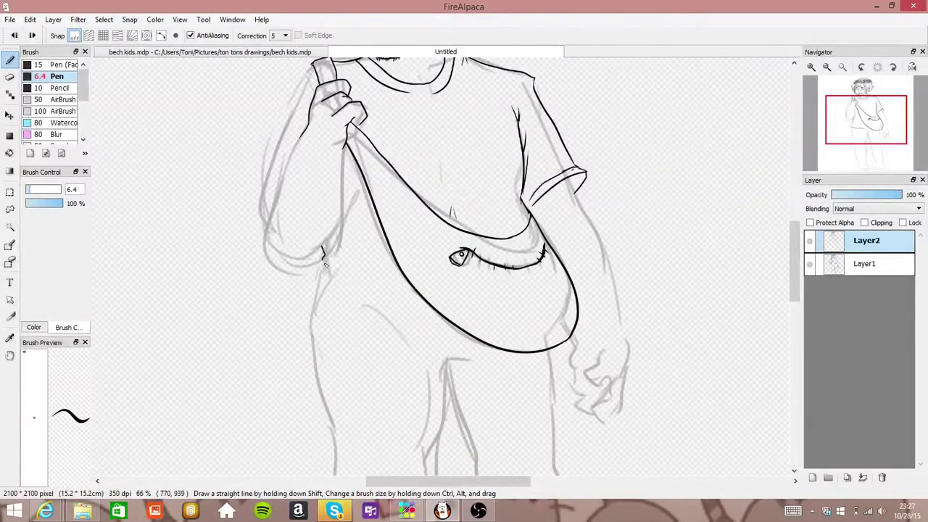
Ink the curved waist fold below the raised elbow, and the shirt's lower side and bottom hem running to the bag
left_click_drag(324, 265, 357, 279)
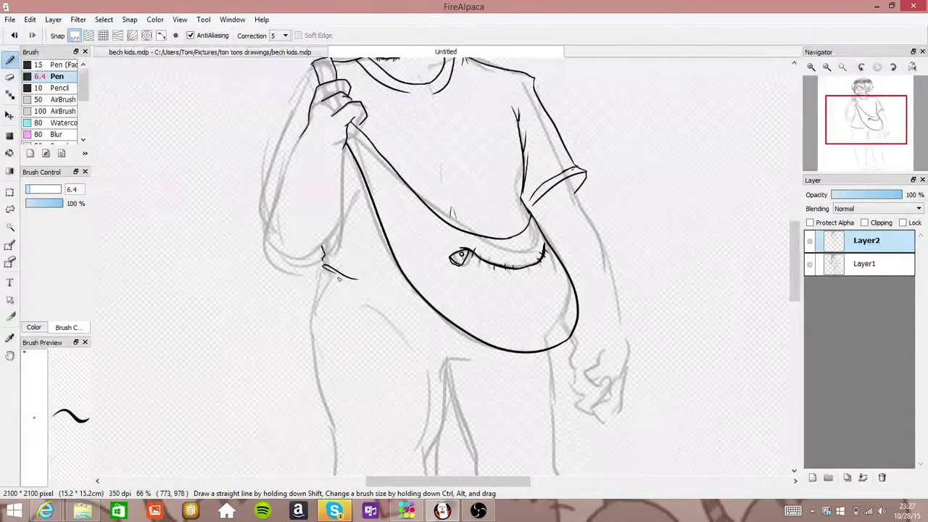
left_click_drag(351, 283, 356, 287)
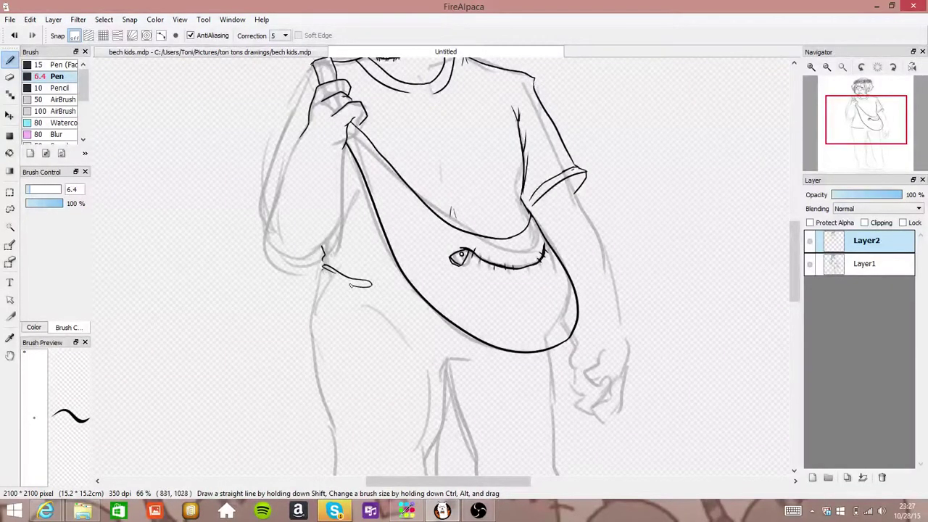
left_click(14, 35)
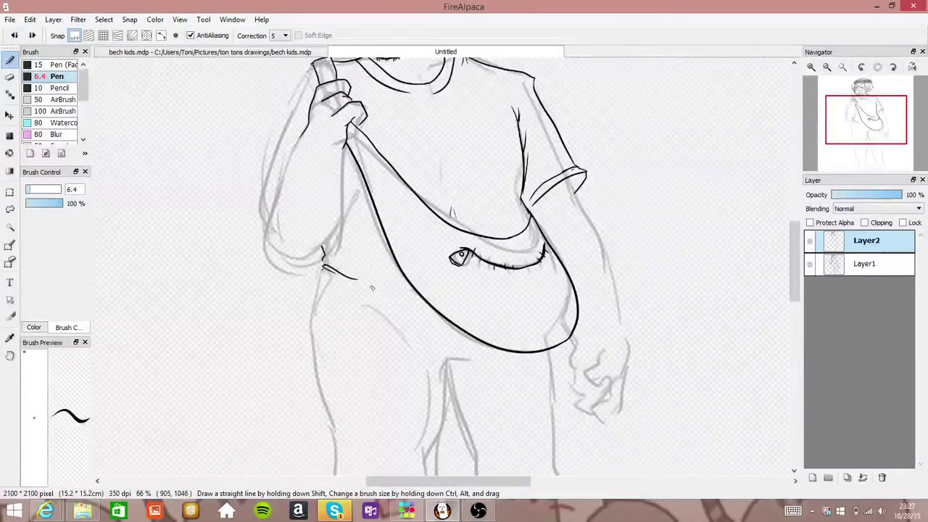
mouse_move(355, 279)
left_mouse_down()
mouse_move(324, 269)
mouse_move(310, 326)
mouse_move(386, 346)
mouse_move(487, 344)
mouse_move(474, 363)
mouse_move(520, 350)
left_mouse_up()
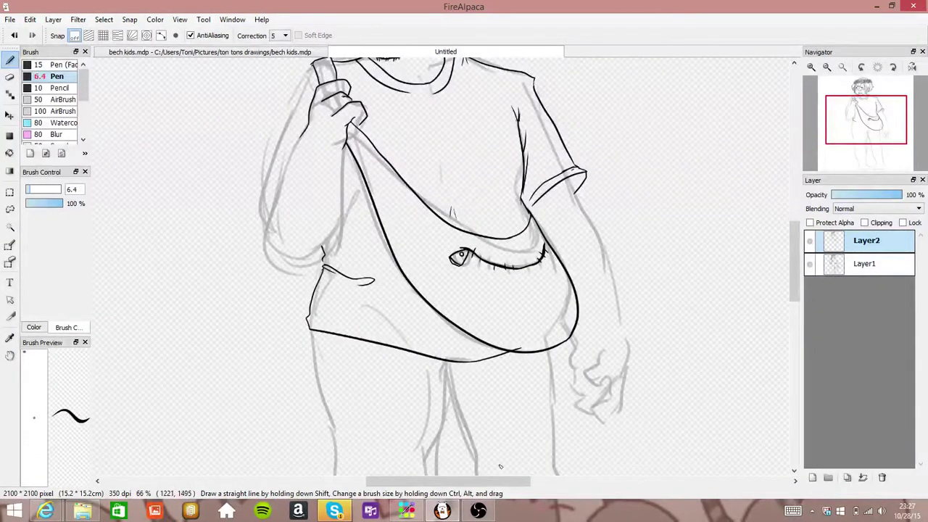
Erase the hem line overlapping the bag and ink a second parallel line above the shirt's bottom edge
key("e")
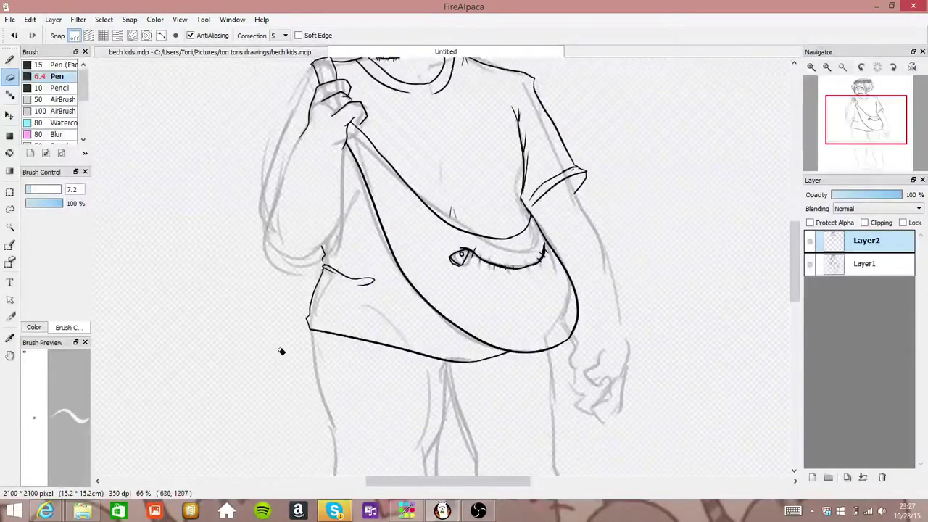
key("b")
left_click_drag(311, 317, 490, 349)
Ink the hanging arm's outer contour from the sleeve cuff to the wrist, and its inner edge below the bag
left_click_drag(826, 134, 860, 131)
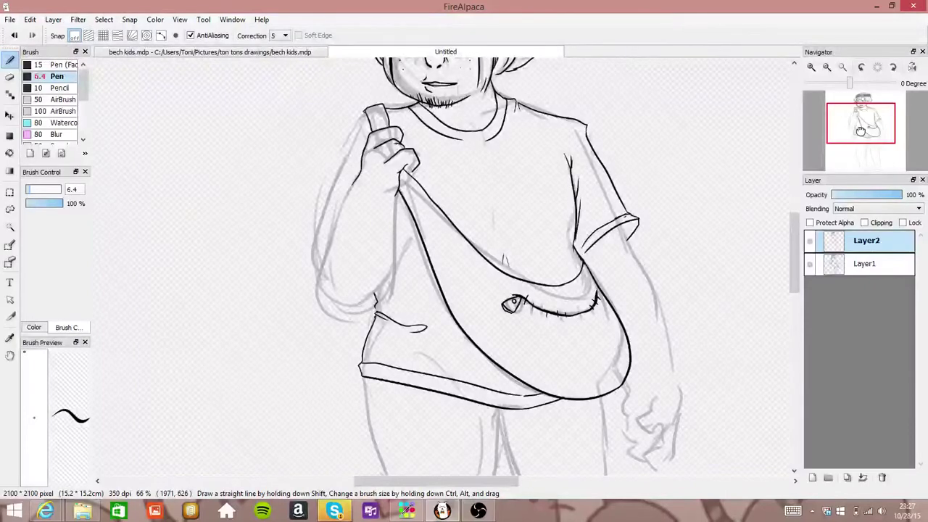
left_click_drag(860, 131, 878, 129)
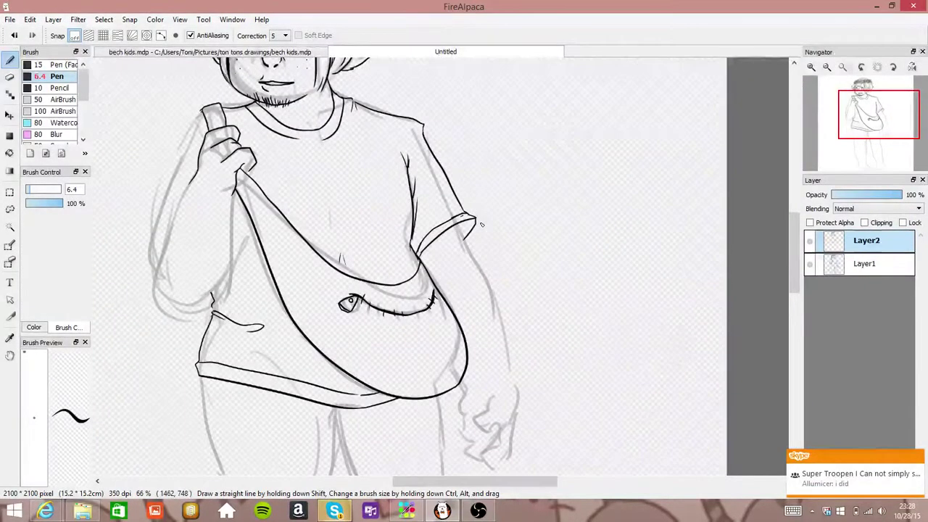
mouse_move(470, 253)
left_mouse_down()
mouse_move(495, 302)
mouse_move(506, 380)
mouse_move(465, 394)
mouse_move(459, 446)
left_mouse_up()
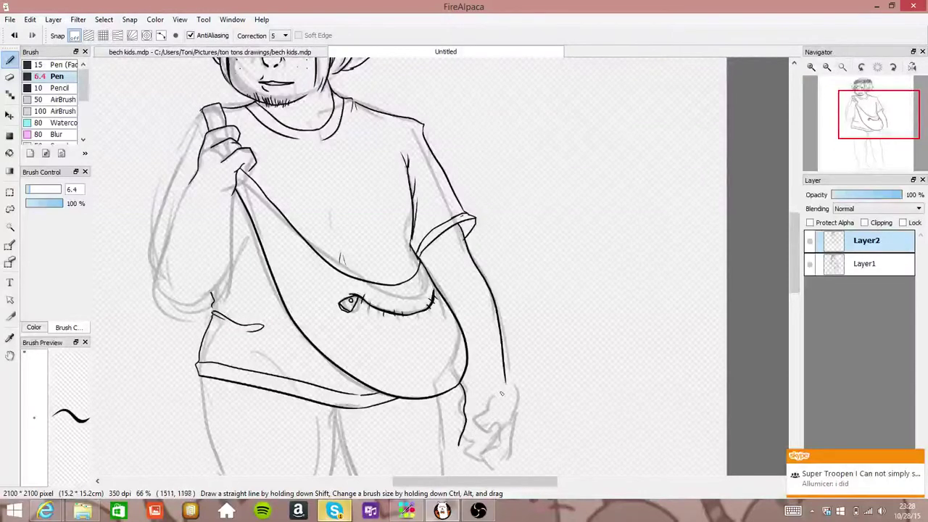
Ink the hanging hand's outer edge, thumb and curled fingers, and clean up the fingertip lines
mouse_move(507, 395)
left_mouse_down()
mouse_move(515, 444)
mouse_move(496, 469)
mouse_move(481, 471)
left_mouse_up()
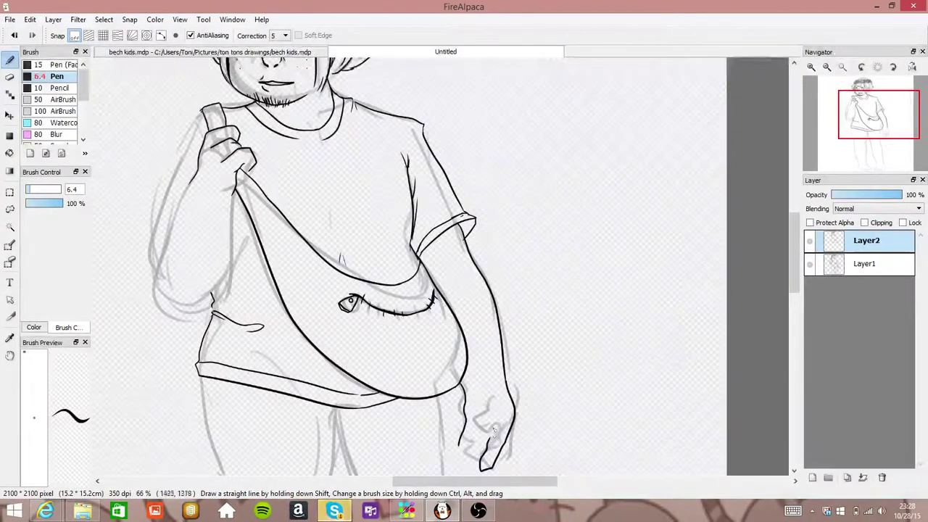
mouse_move(495, 410)
left_mouse_down()
mouse_move(475, 426)
mouse_move(493, 439)
mouse_move(488, 433)
mouse_move(474, 448)
mouse_move(474, 439)
mouse_move(479, 465)
left_mouse_up()
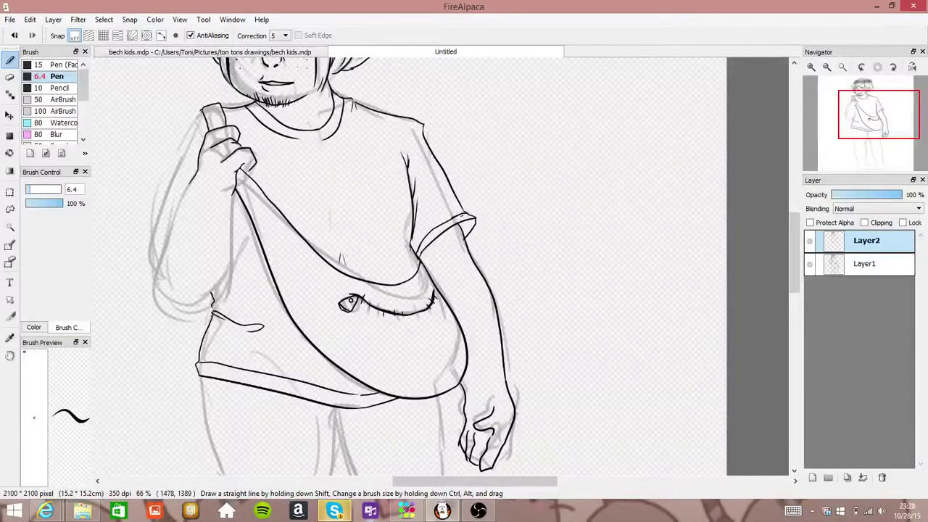
key("e")
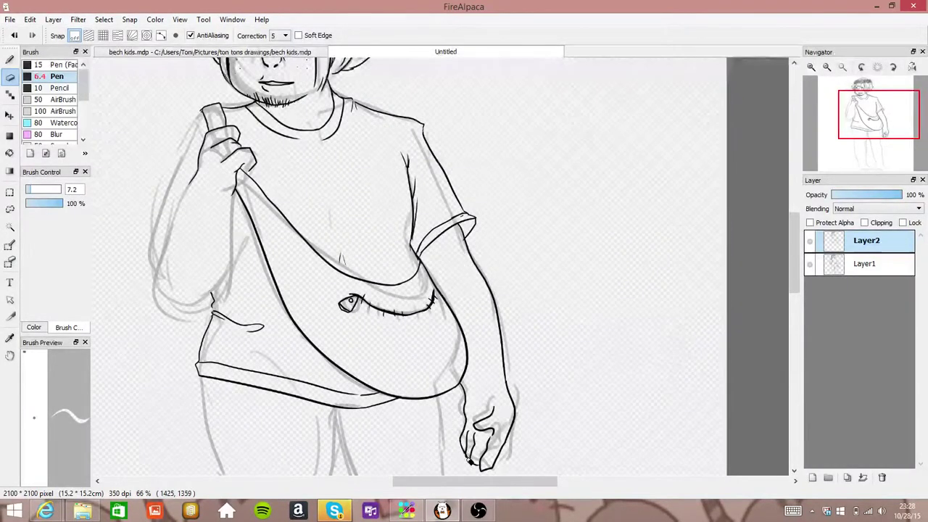
key("b")
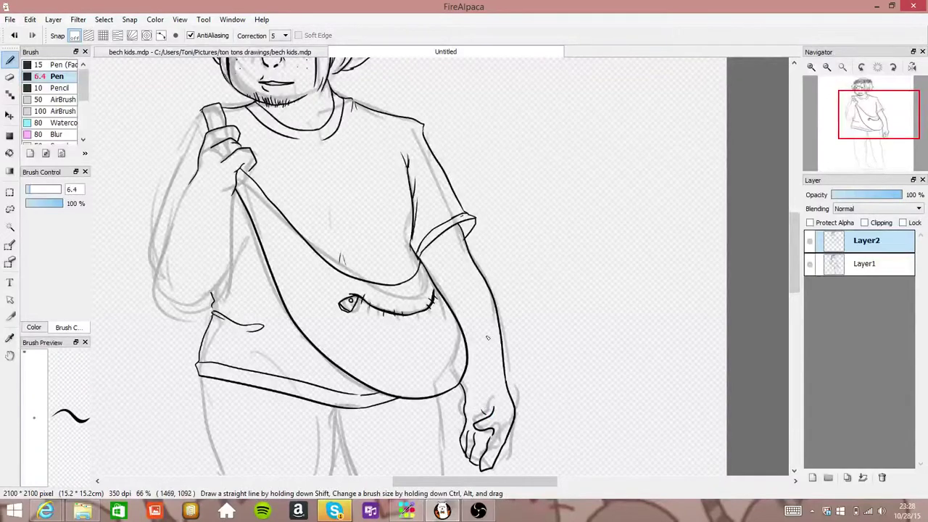
Ink short crease strokes inside the bag's long lower edge and a stitched patch on its lower outer side
mouse_move(857, 135)
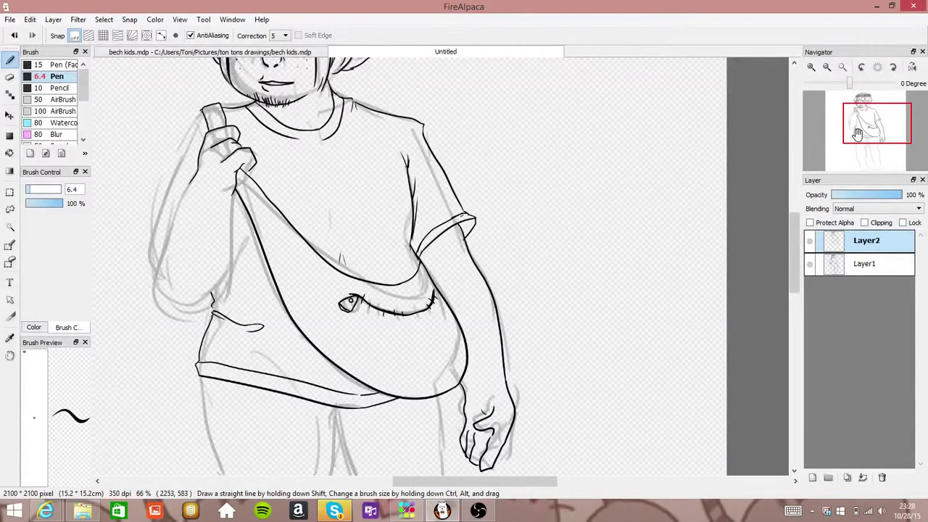
left_click_drag(857, 134, 861, 124)
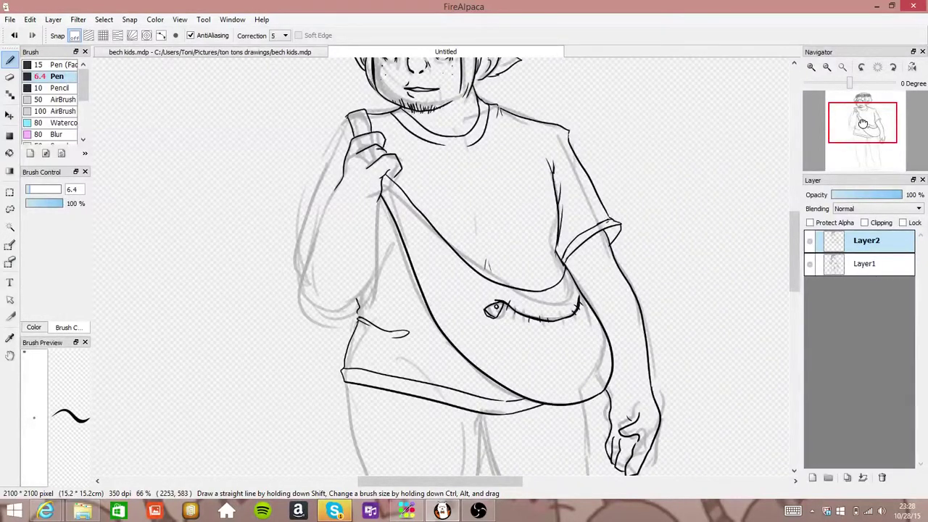
left_click_drag(862, 123, 859, 109)
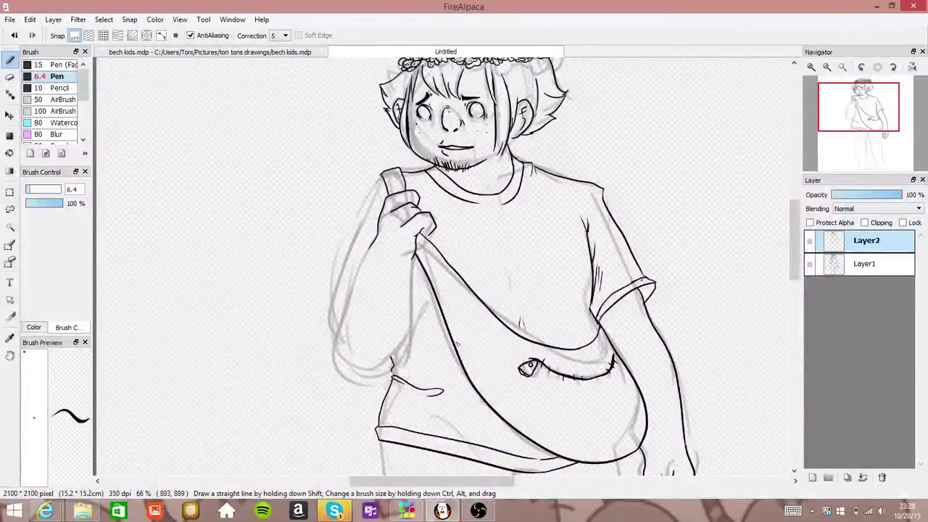
left_click_drag(462, 335, 471, 366)
left_click_drag(468, 337, 487, 399)
mouse_move(616, 413)
left_mouse_down()
mouse_move(623, 455)
mouse_move(641, 419)
mouse_move(628, 438)
left_mouse_up()
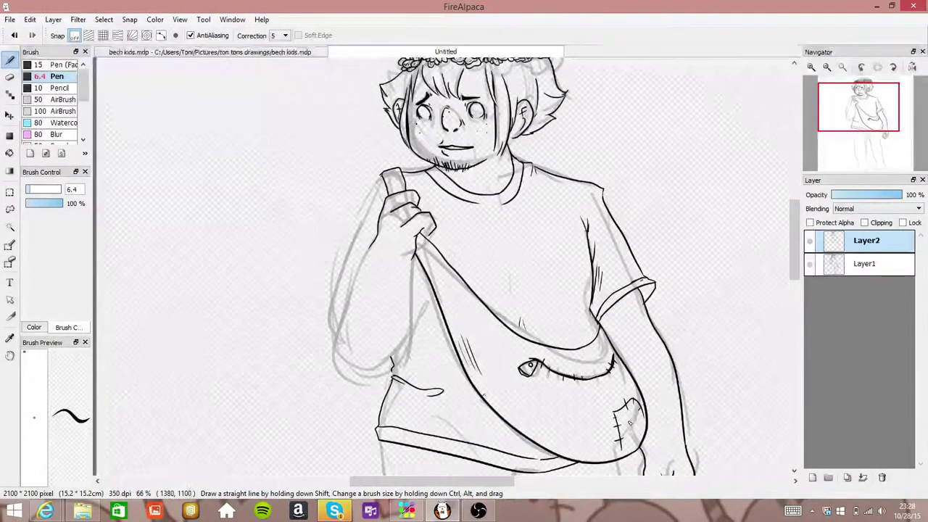
Add short shading strokes along the bag's bottom and crease lines fanning down the bag from the fist
left_click_drag(549, 447, 583, 454)
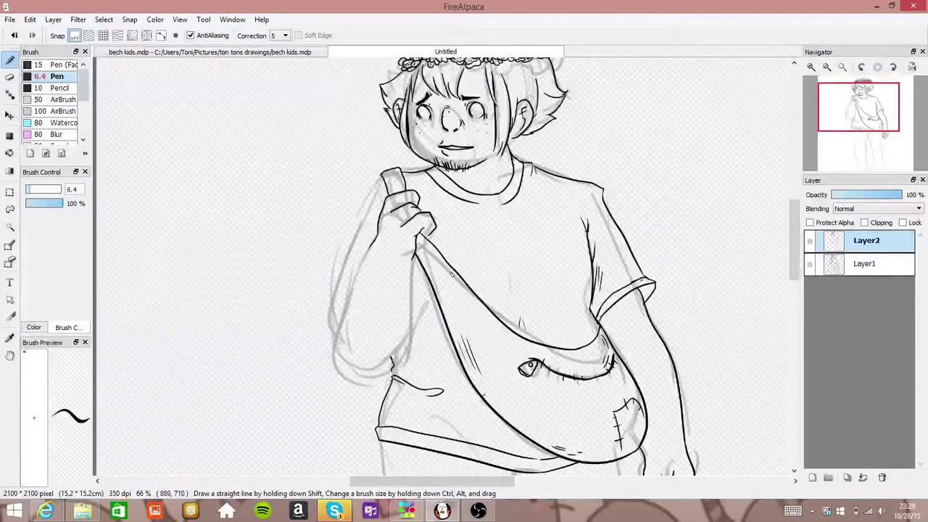
left_click_drag(418, 238, 445, 287)
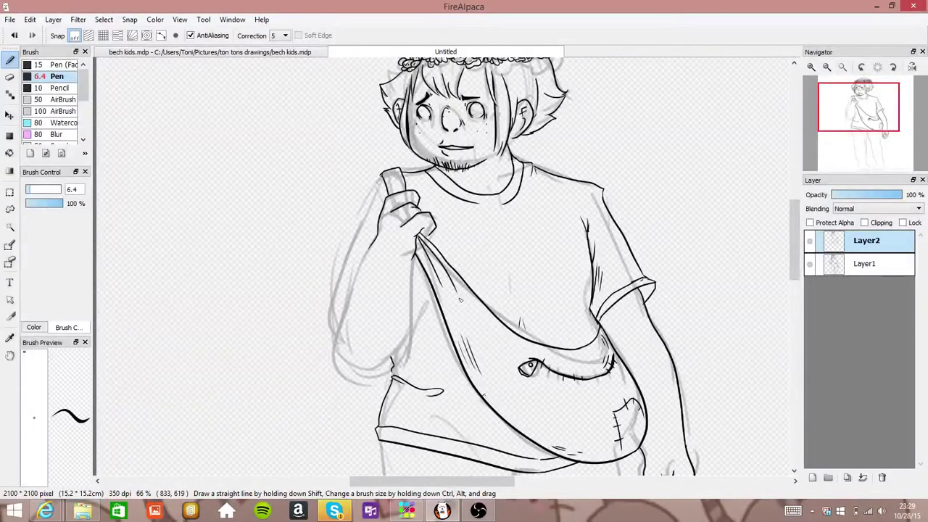
left_click_drag(423, 242, 461, 302)
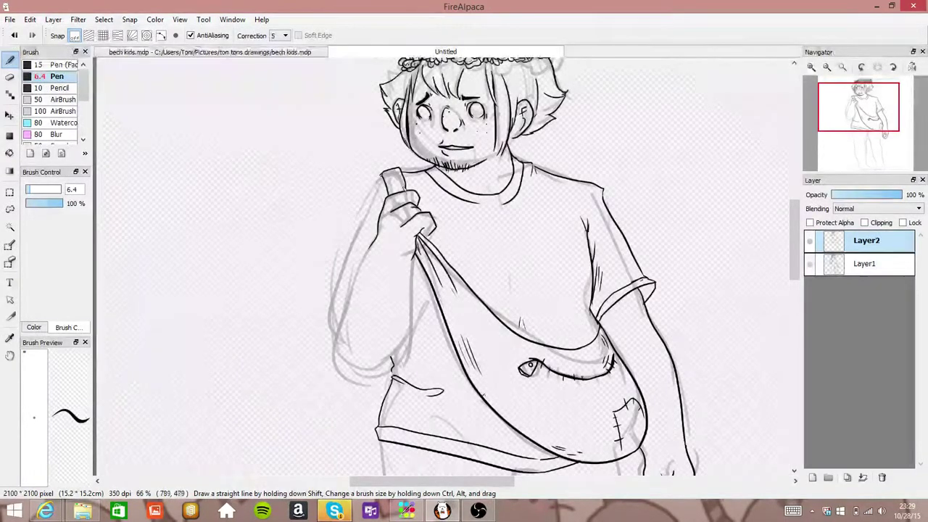
Ink folds in the cloth above the raised fist and the raised forearm's contours around the elbow, erasing lines that overlap it
left_click_drag(398, 178, 399, 194)
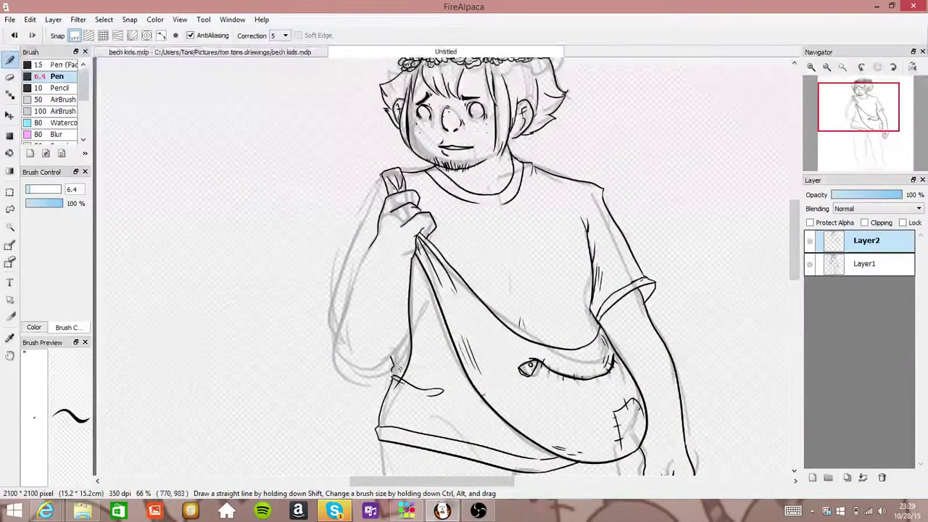
mouse_move(370, 247)
left_mouse_down()
mouse_move(333, 347)
mouse_move(381, 384)
mouse_move(371, 384)
mouse_move(416, 339)
left_mouse_up()
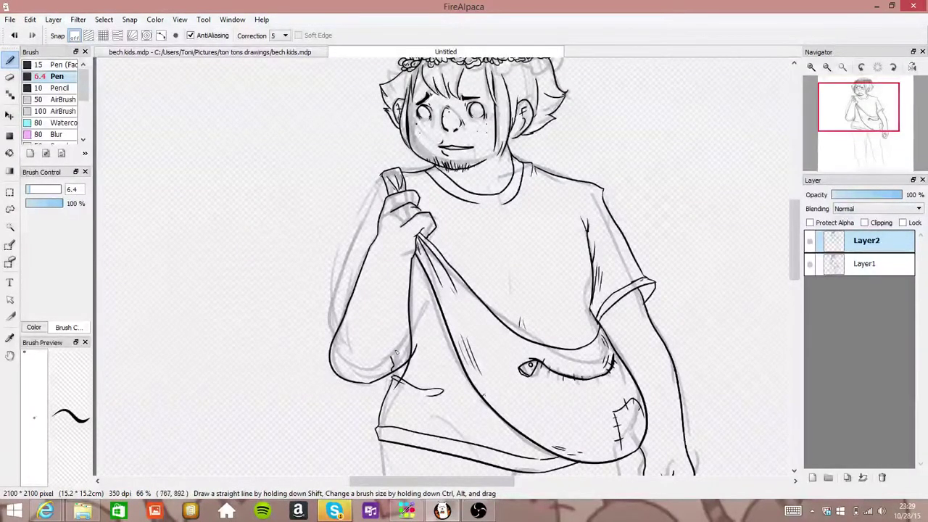
key("e")
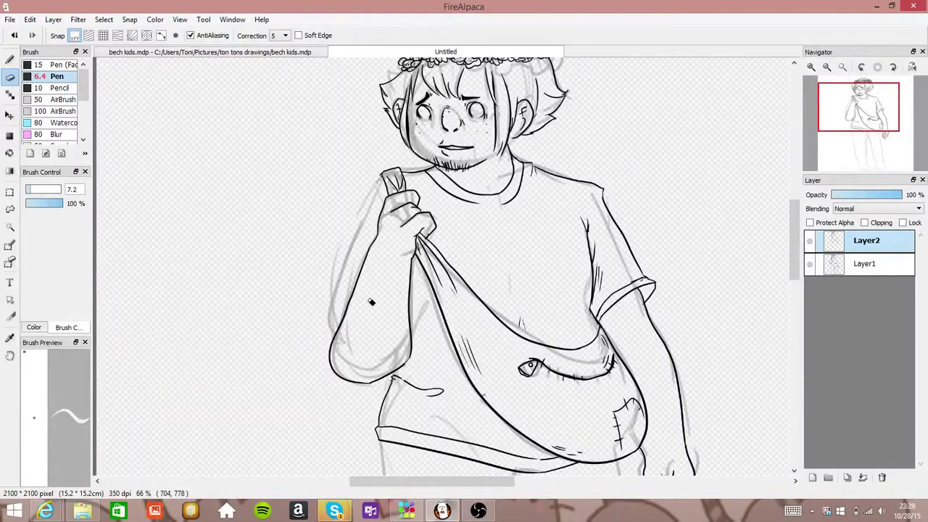
key("b")
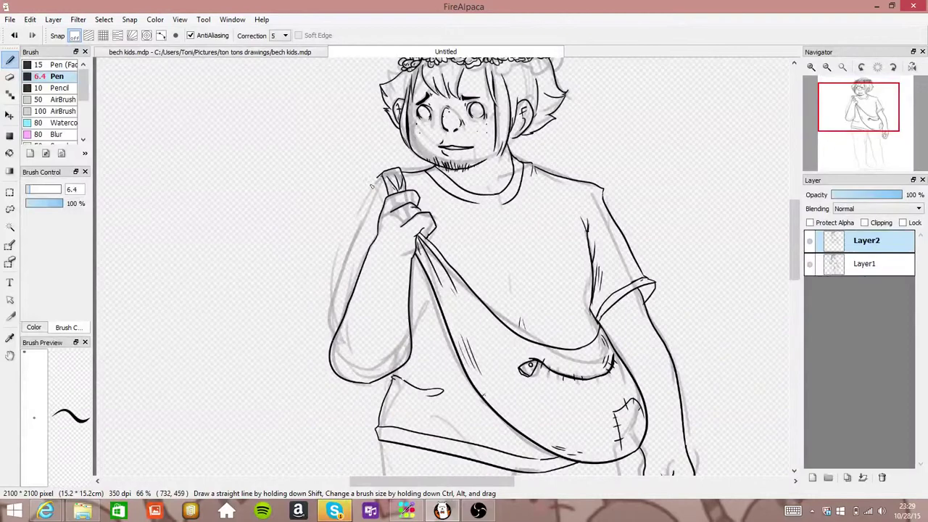
Ink the raised arm's sleeve, cuff and outer upper-arm line down to the elbow, erasing the overshooting ends
mouse_move(384, 174)
left_mouse_down()
mouse_move(336, 259)
mouse_move(367, 283)
mouse_move(363, 272)
left_mouse_up()
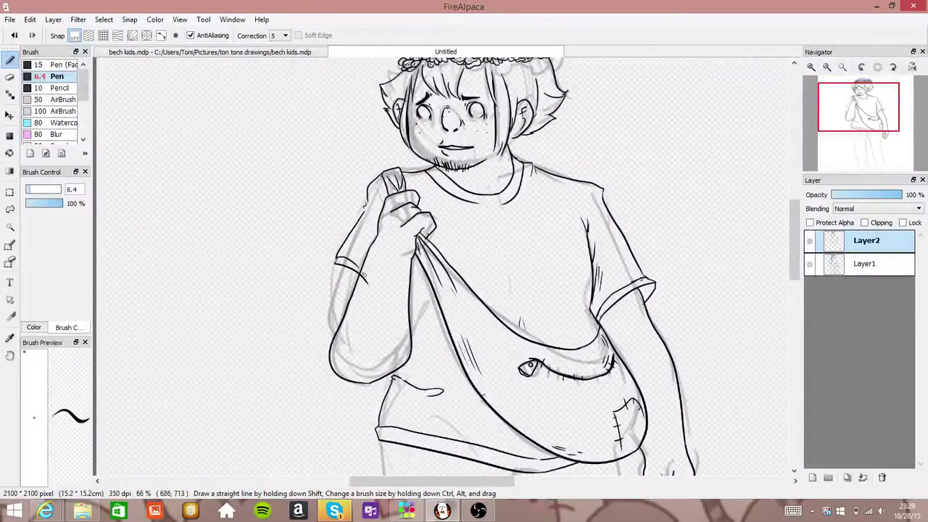
key("e")
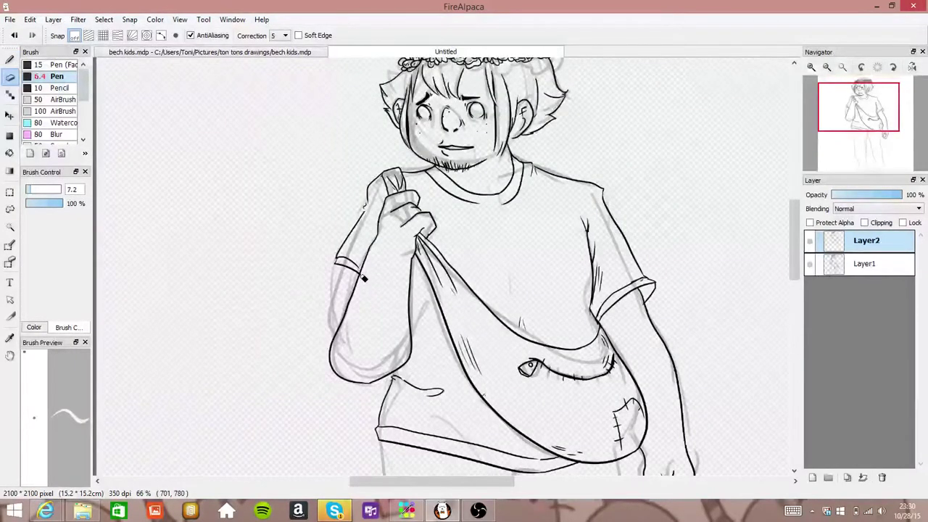
key("b")
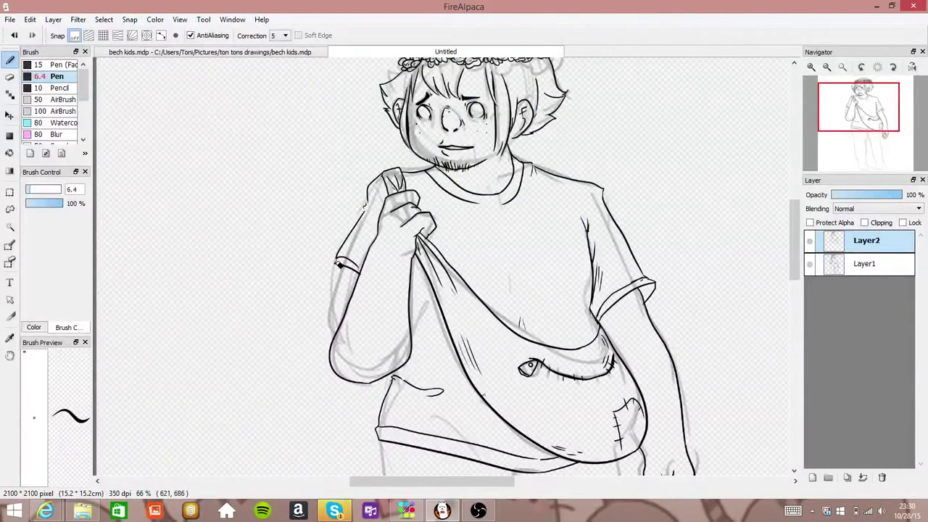
left_click_drag(332, 299, 332, 363)
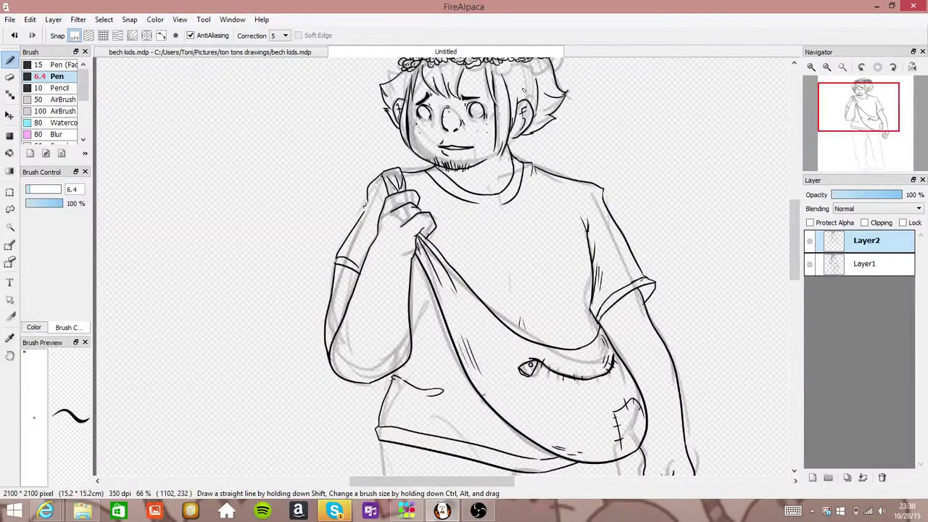
key("e")
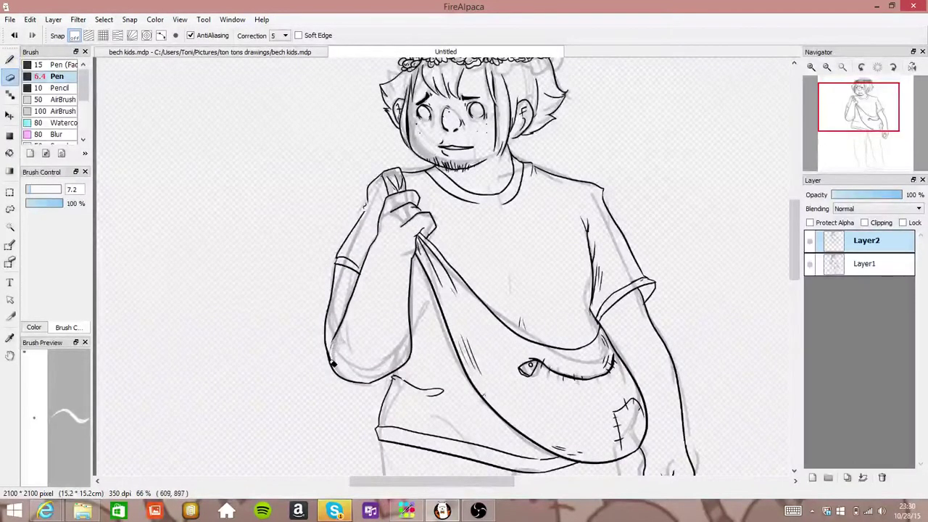
left_click_drag(330, 362, 346, 347)
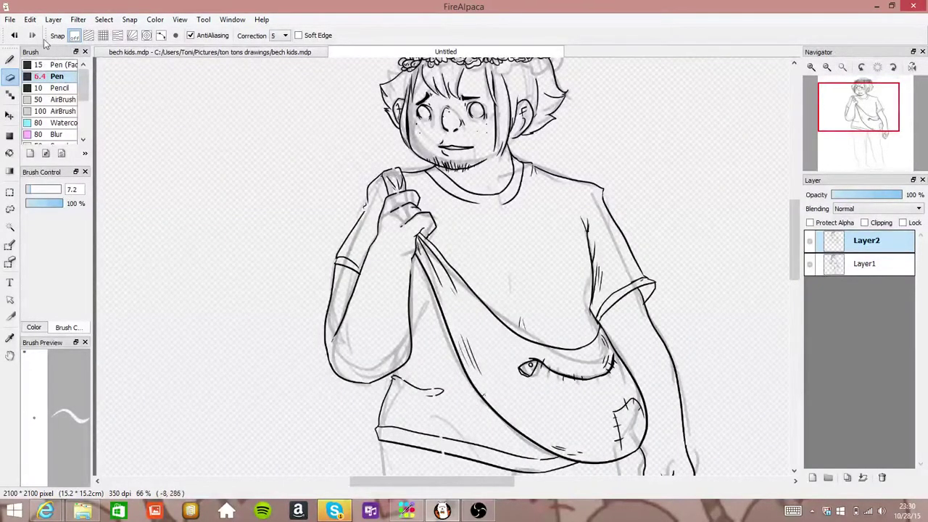
key("b")
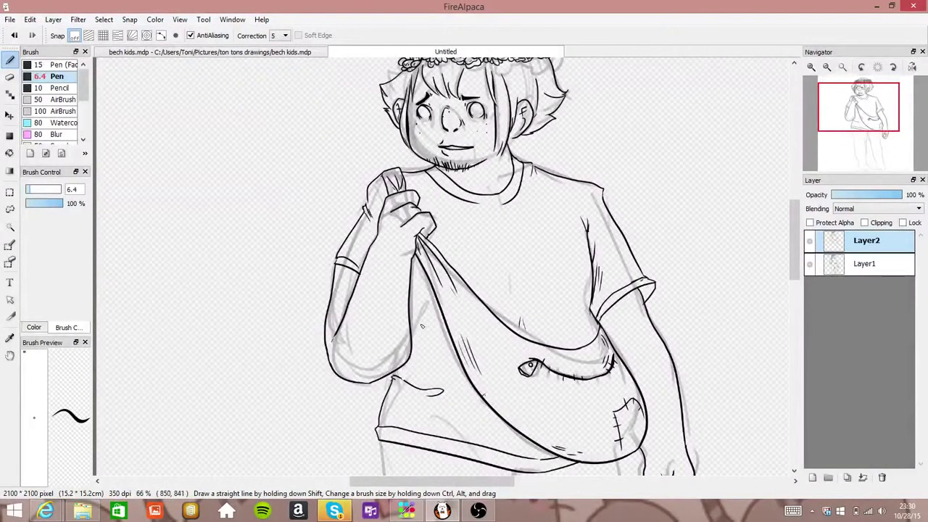
Add short crease strokes to the shirt beside the raised forearm, below the bag near the hem, and by the hanging arm's armpit
mouse_move(429, 294)
left_mouse_down()
mouse_move(416, 328)
mouse_move(419, 319)
left_mouse_up()
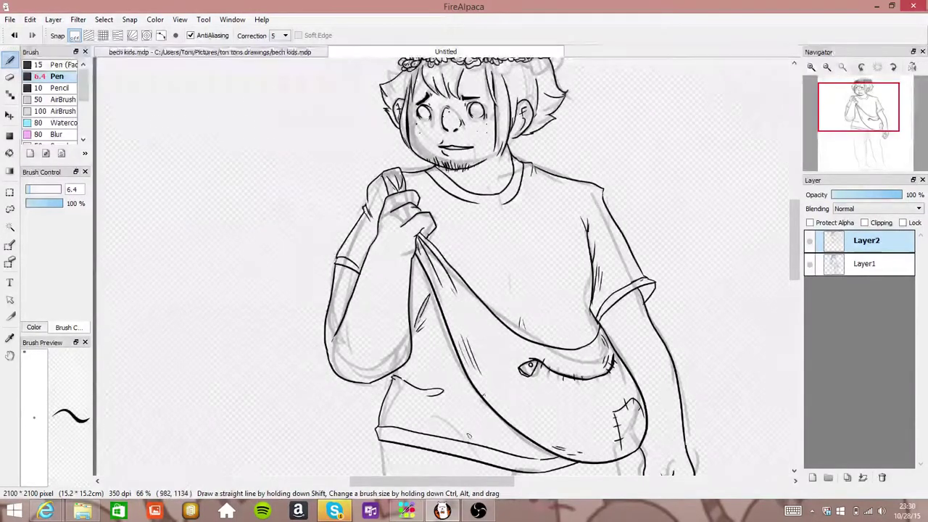
left_click_drag(477, 419, 526, 454)
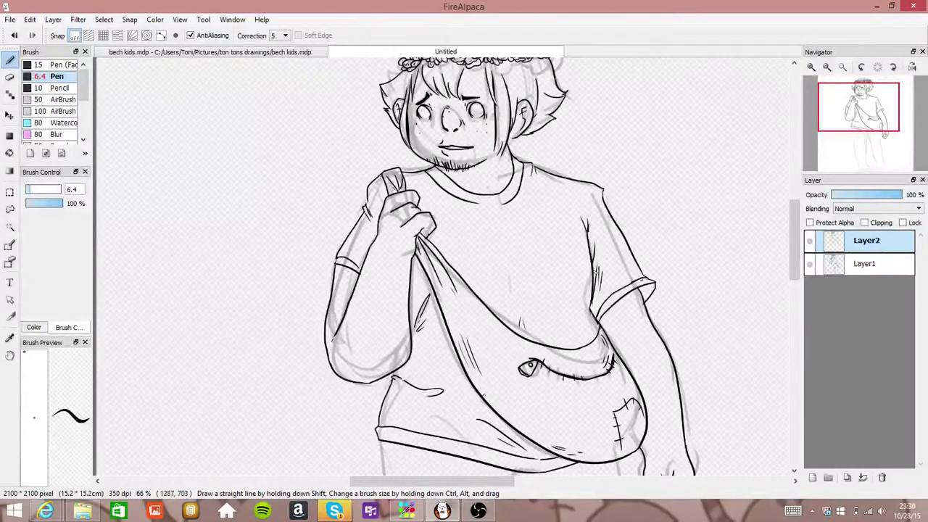
left_click_drag(585, 339, 594, 311)
Ink the trouser leg below the raised arm, with its outer and inner contours, the crotch fly line and the curved hem
left_click(825, 67)
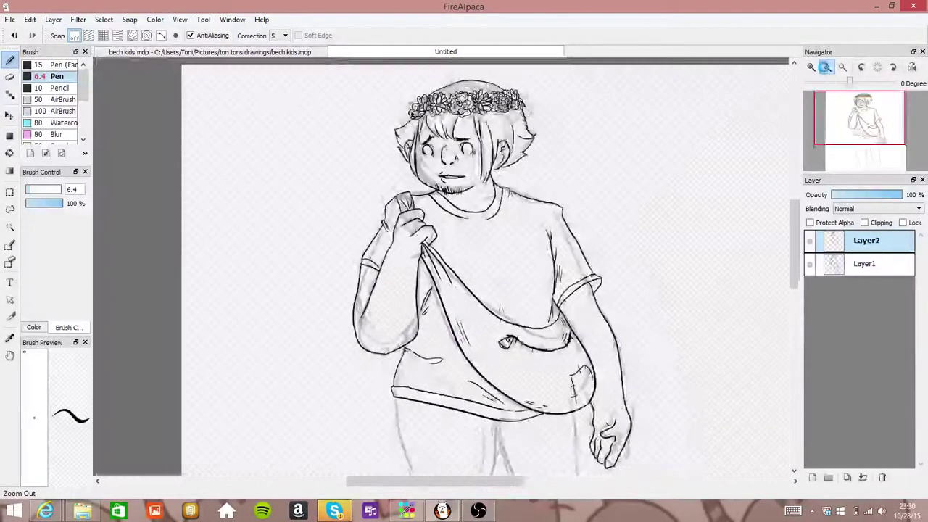
left_click(826, 67)
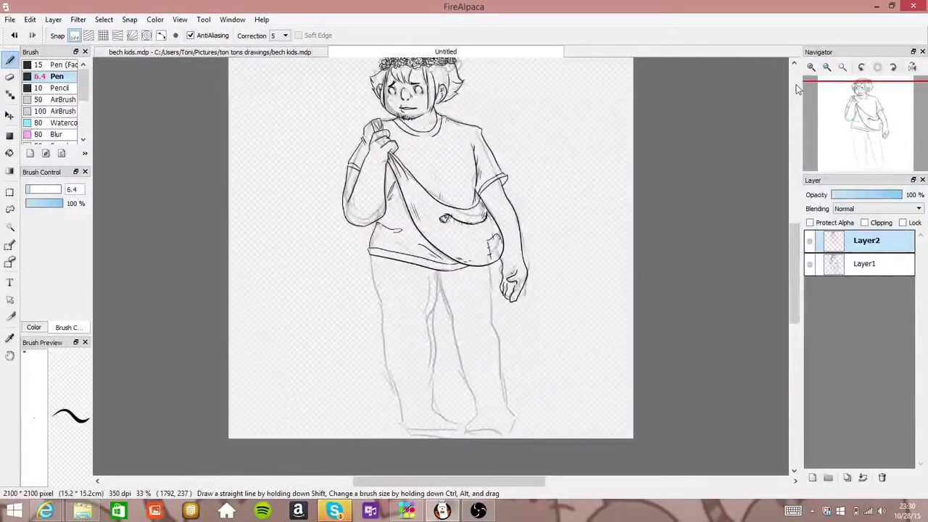
double_click(811, 66)
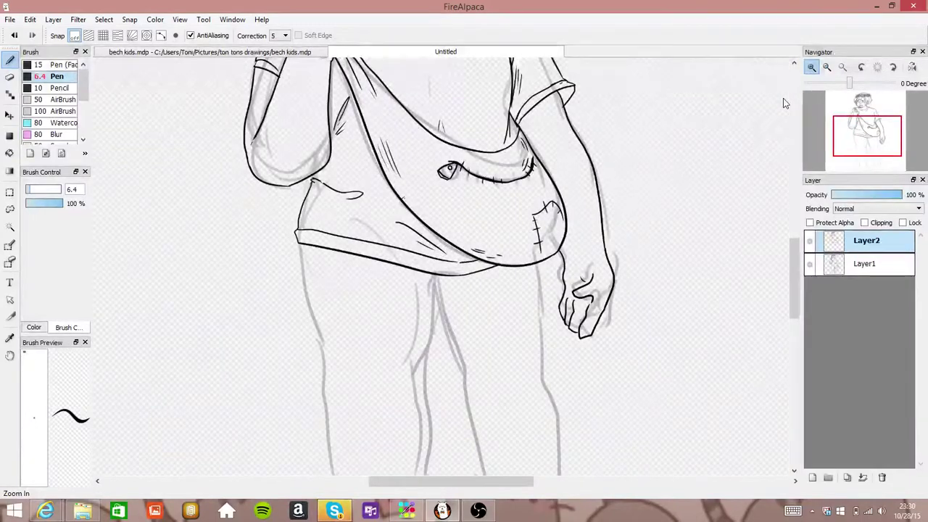
mouse_move(459, 288)
left_mouse_down()
mouse_move(335, 118)
mouse_move(340, 157)
mouse_move(303, 339)
mouse_move(346, 400)
left_mouse_up()
mouse_move(351, 406)
left_mouse_down()
mouse_move(292, 414)
mouse_move(268, 428)
left_mouse_up()
mouse_move(174, 71)
left_mouse_down()
mouse_move(175, 116)
mouse_move(195, 176)
left_mouse_up()
mouse_move(196, 215)
left_mouse_down()
mouse_move(217, 350)
mouse_move(242, 417)
mouse_move(269, 429)
mouse_move(287, 390)
mouse_move(264, 403)
mouse_move(330, 389)
left_mouse_up()
left_click_drag(316, 378, 321, 377)
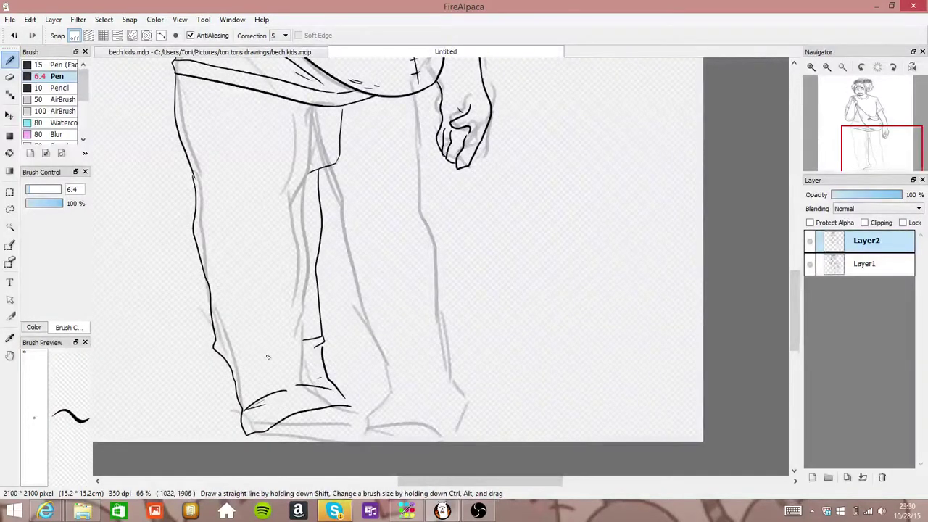
Add crease strokes to the first trouser leg at the shin, the crotch and the outer thigh
mouse_move(219, 352)
left_mouse_down()
mouse_move(274, 368)
mouse_move(252, 355)
left_mouse_up()
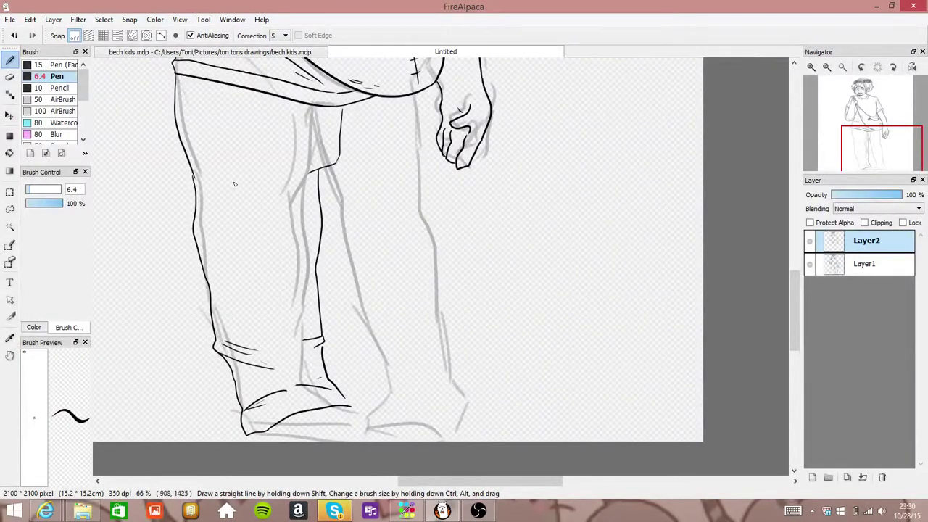
left_click_drag(313, 176, 294, 207)
left_click_drag(314, 179, 302, 196)
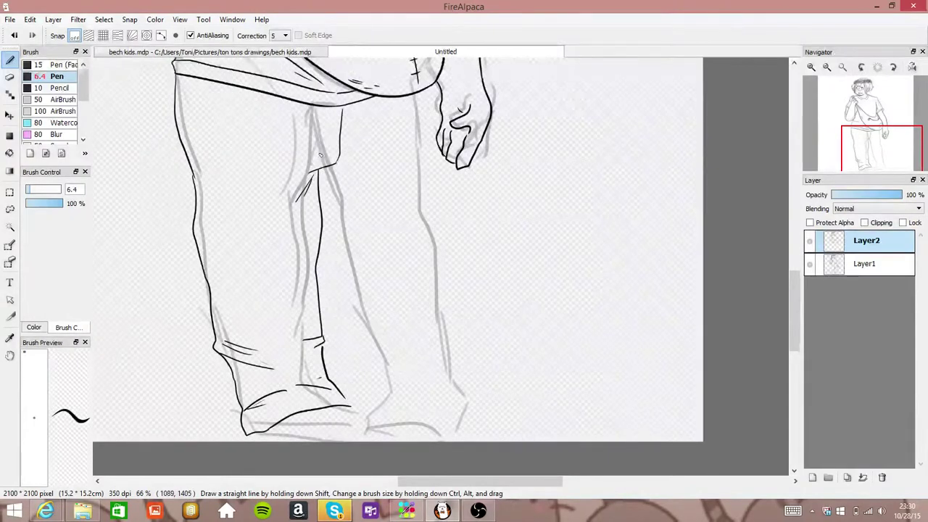
left_click_drag(314, 164, 307, 174)
mouse_move(193, 173)
left_mouse_down()
mouse_move(220, 233)
mouse_move(218, 217)
left_mouse_up()
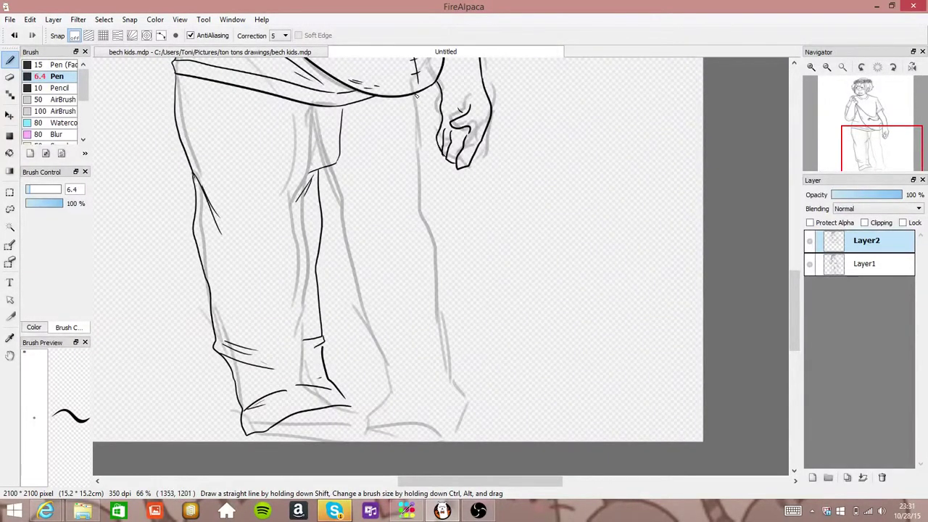
Ink the second trouser leg's outer and inner contours, its curved hem and the flared fold at the outer ankle
mouse_move(416, 95)
left_mouse_down()
mouse_move(440, 351)
mouse_move(470, 392)
left_mouse_up()
mouse_move(319, 178)
left_mouse_down()
mouse_move(338, 285)
mouse_move(368, 369)
mouse_move(365, 416)
mouse_move(414, 410)
mouse_move(465, 433)
left_mouse_up()
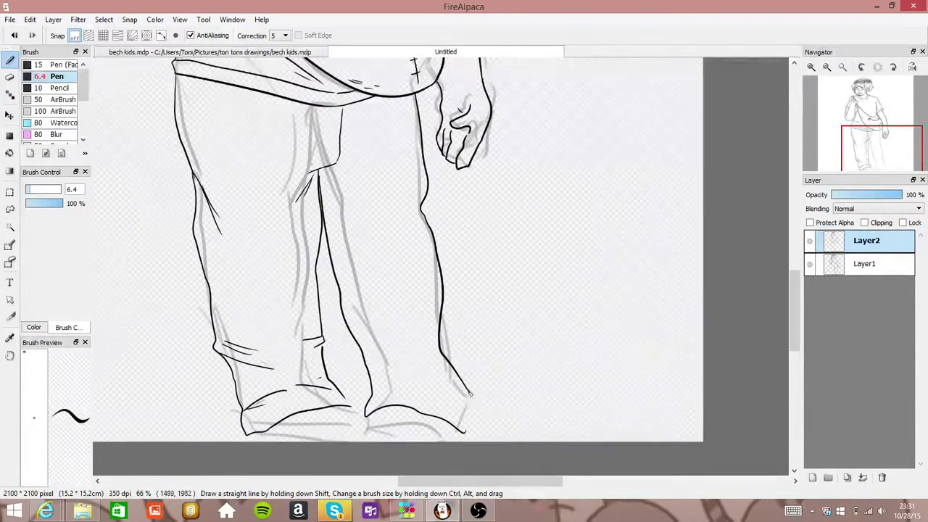
mouse_move(466, 388)
left_mouse_down()
mouse_move(487, 419)
mouse_move(471, 423)
left_mouse_up()
left_click_drag(448, 398, 472, 422)
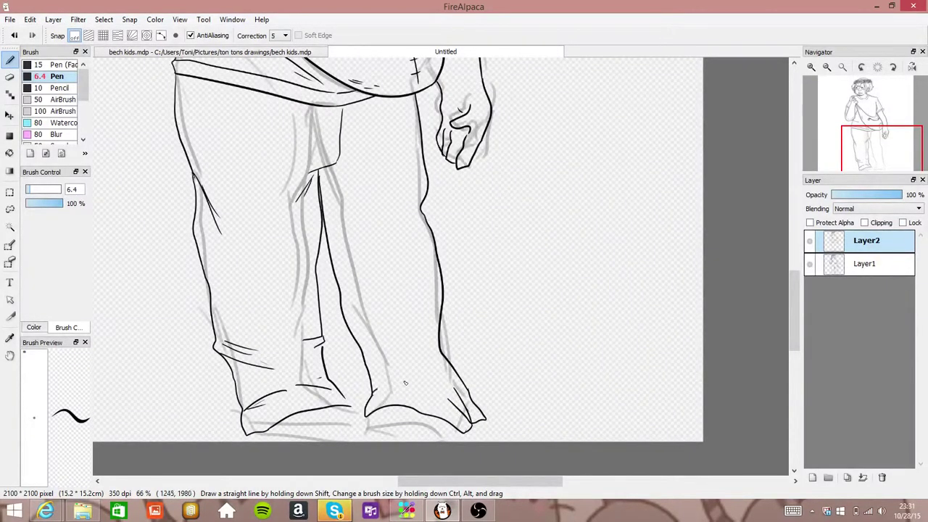
Add crease strokes to the second trouser leg above the hem, at the outer and inner knee, and below the crotch
left_click_drag(410, 382, 373, 393)
mouse_move(420, 210)
left_mouse_down()
mouse_move(404, 263)
mouse_move(414, 268)
left_mouse_up()
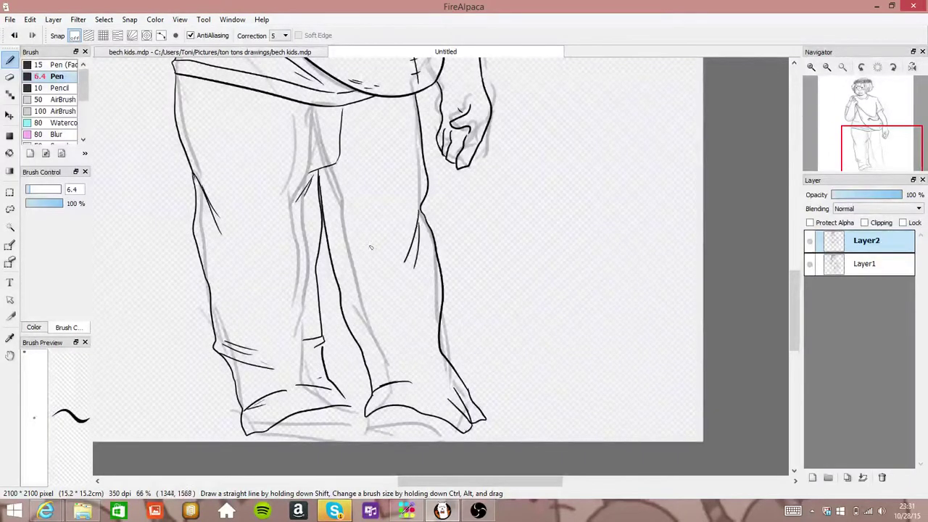
left_click_drag(340, 288, 369, 322)
left_click_drag(343, 290, 366, 307)
left_click_drag(326, 170, 341, 197)
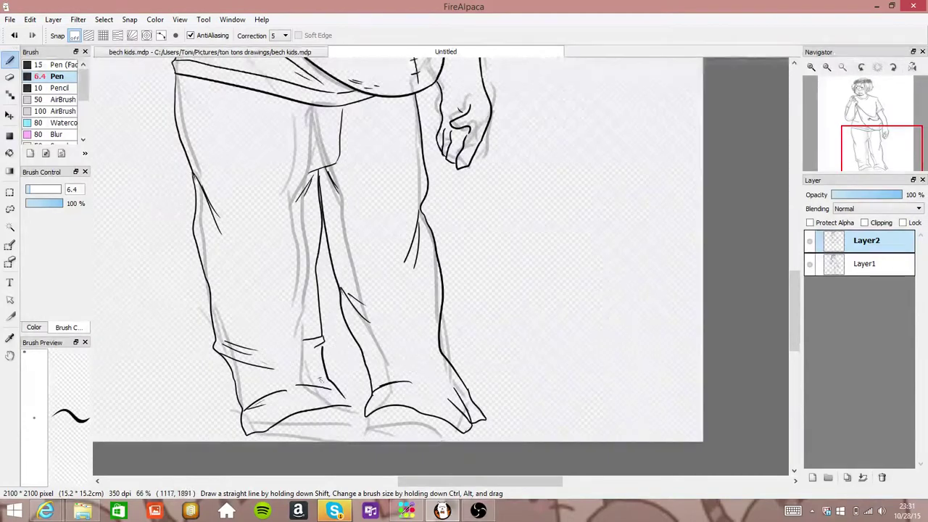
Close the inner corner of the first trouser leg's hem and ink a curved pocket below the shirt hem
left_click_drag(320, 386, 351, 406)
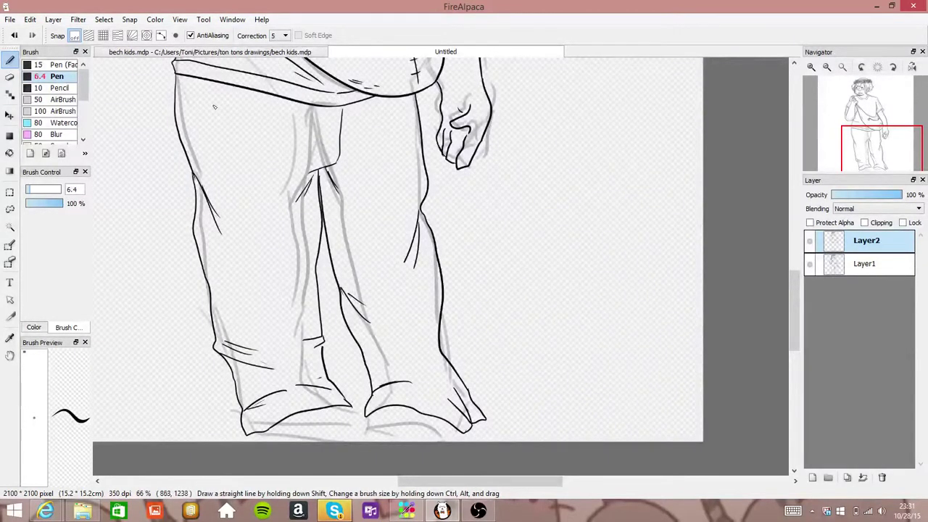
left_click_drag(215, 92, 185, 121)
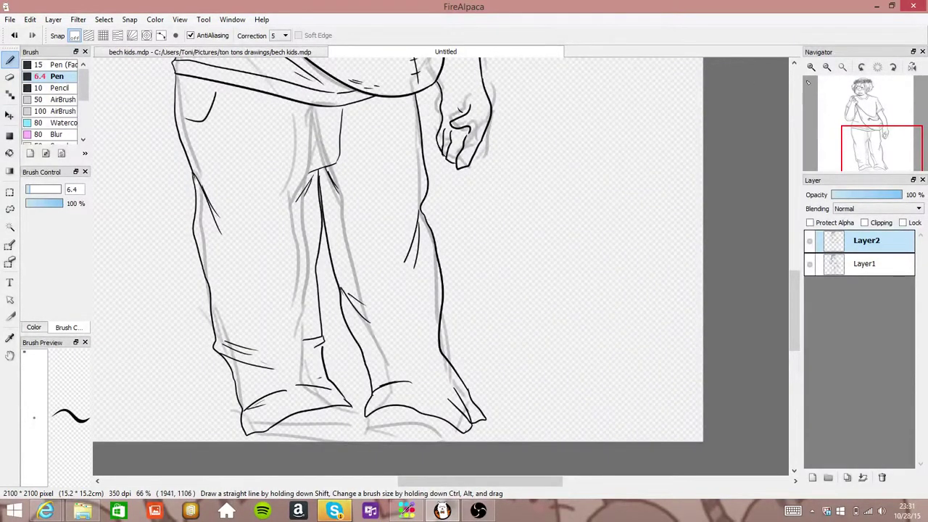
left_click(868, 117)
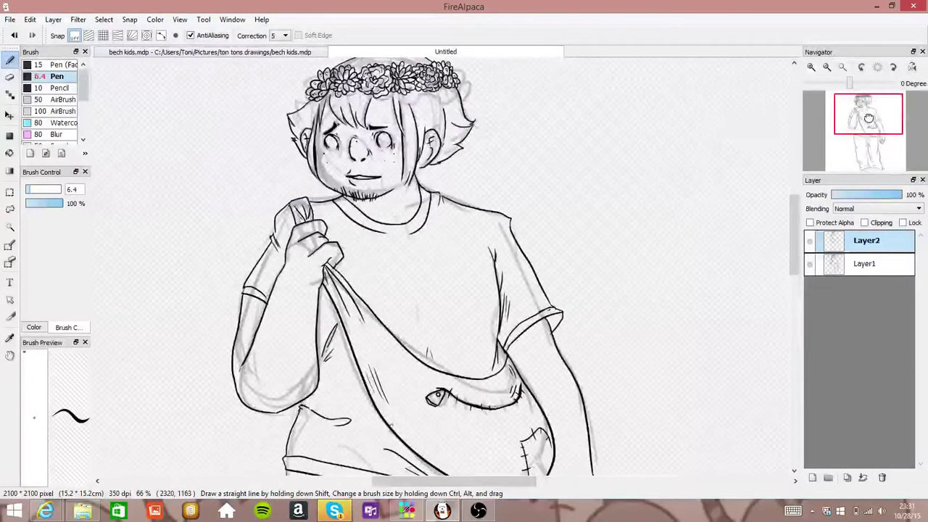
left_click_drag(868, 117, 870, 152)
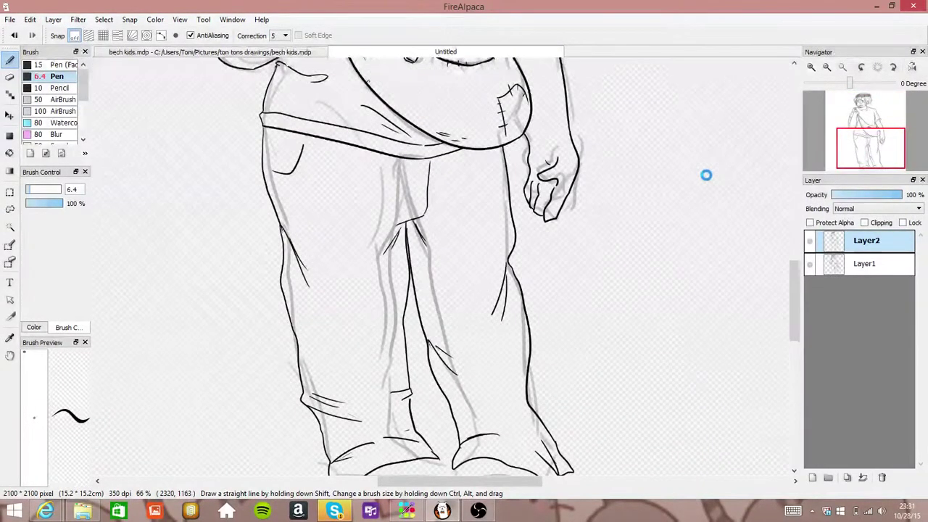
Ink a small ring on a finger of the raised fist and erase the stray line inside it
left_click(859, 121)
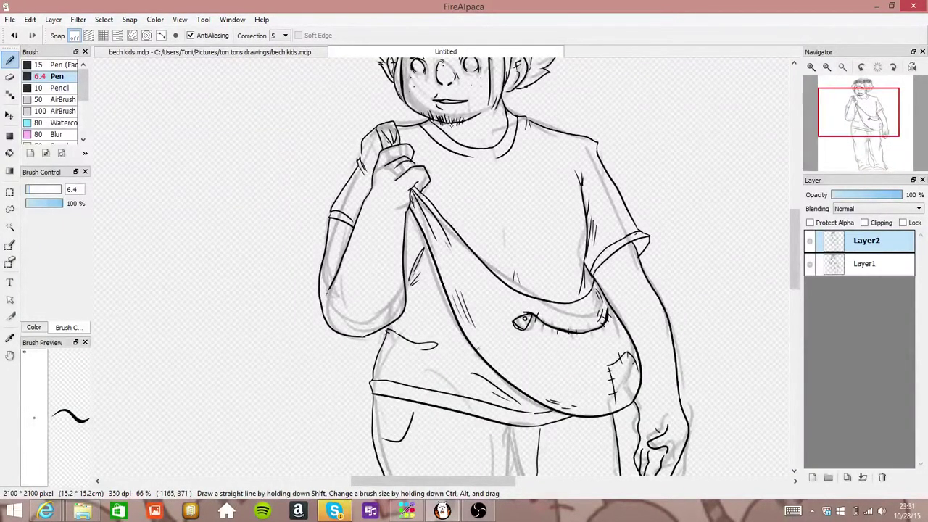
mouse_move(398, 166)
left_mouse_down()
mouse_move(410, 179)
mouse_move(412, 171)
left_mouse_up()
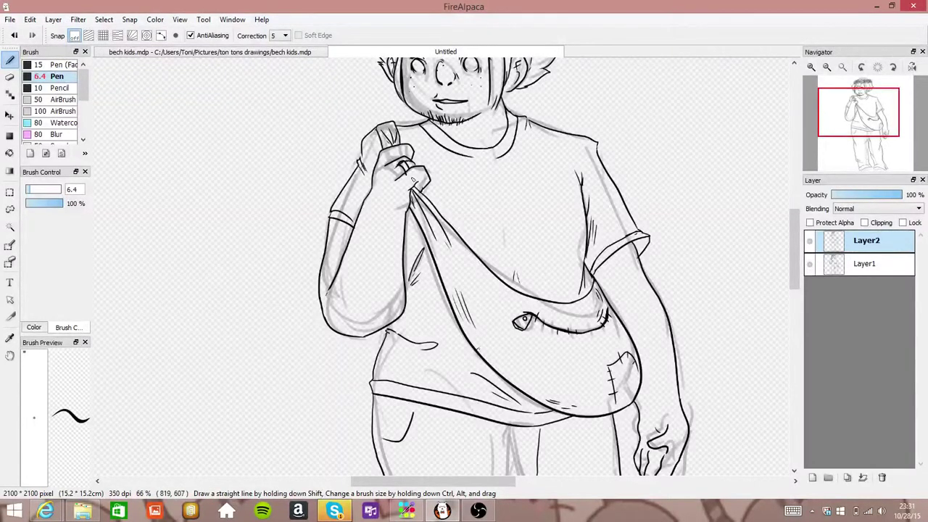
key("e")
left_click_drag(410, 175, 403, 166)
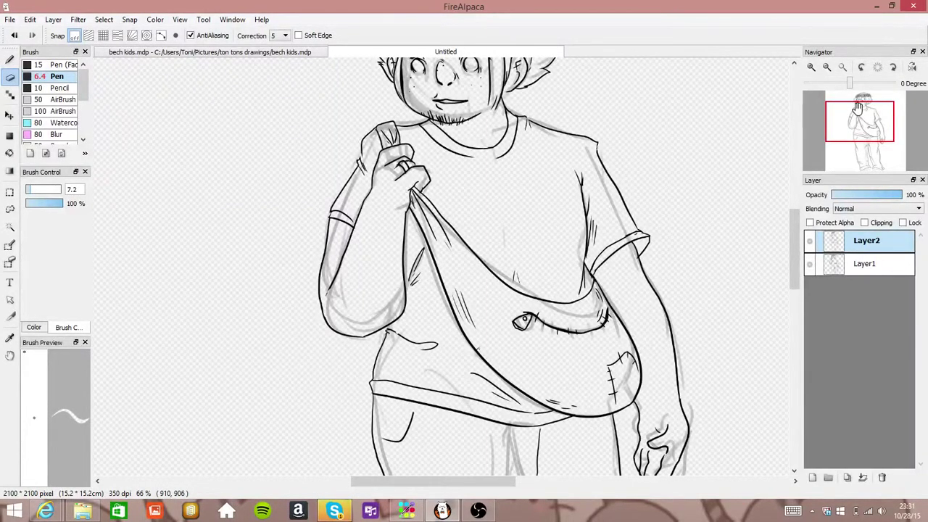
Widen the brush panels and bring up the color wheel beside the canvas, with the trouser hems in view and the Pen active
left_click_drag(858, 107, 865, 154)
key("b")
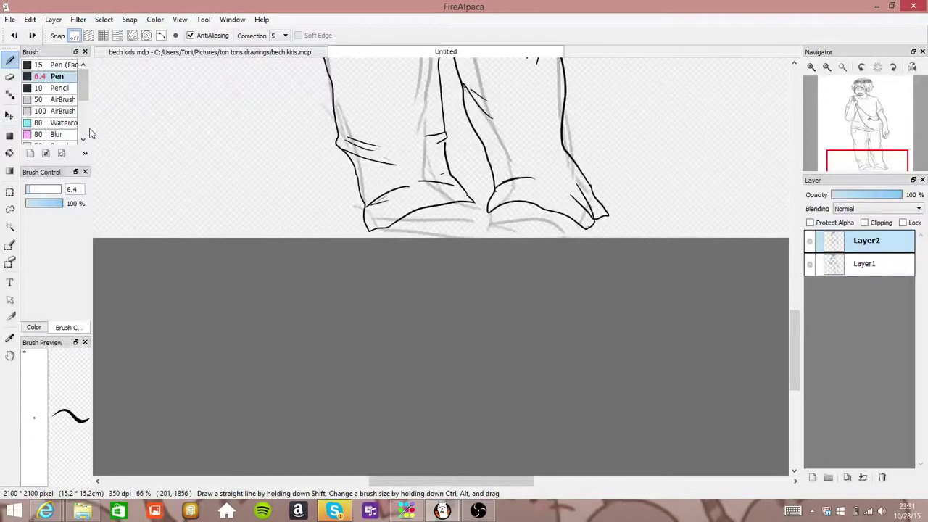
scroll(88, 128, "down", 3)
left_click_drag(90, 134, 154, 143)
left_click(155, 19)
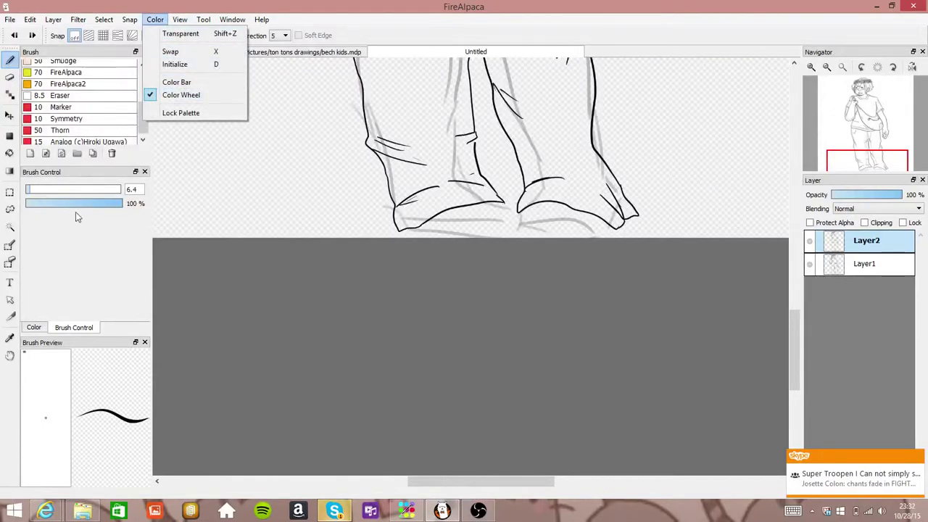
left_click(33, 327)
left_click(33, 327)
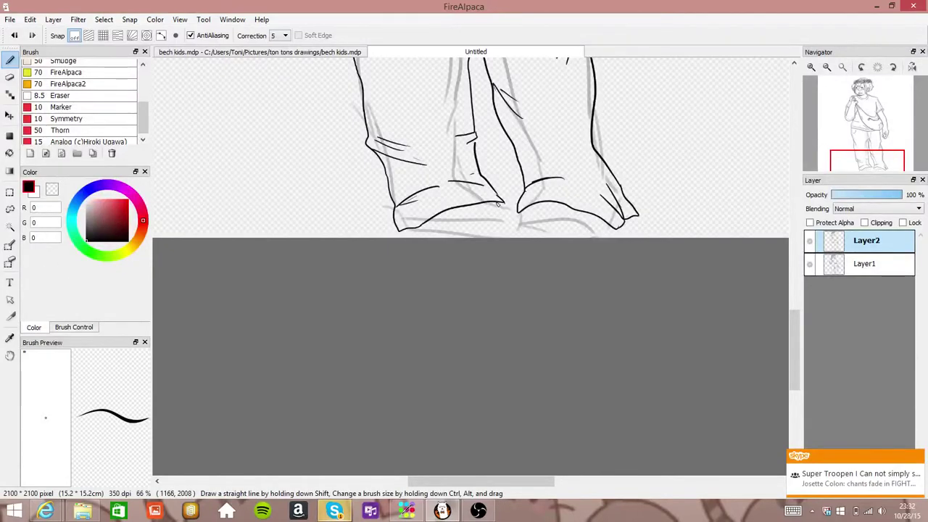
Ink both shoes below the trouser hems, with rounded toes, sole lines and small lace scribbles on top
left_click_drag(516, 211, 505, 233)
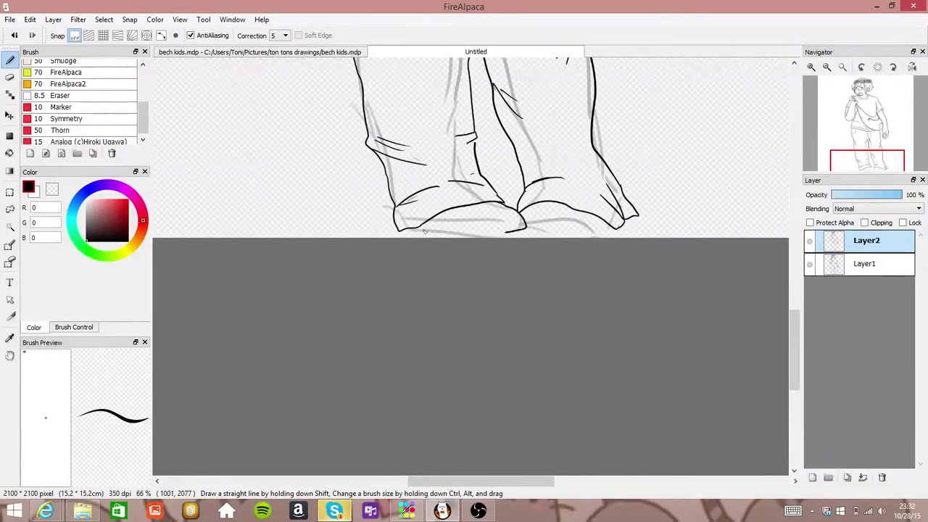
left_click_drag(406, 230, 515, 234)
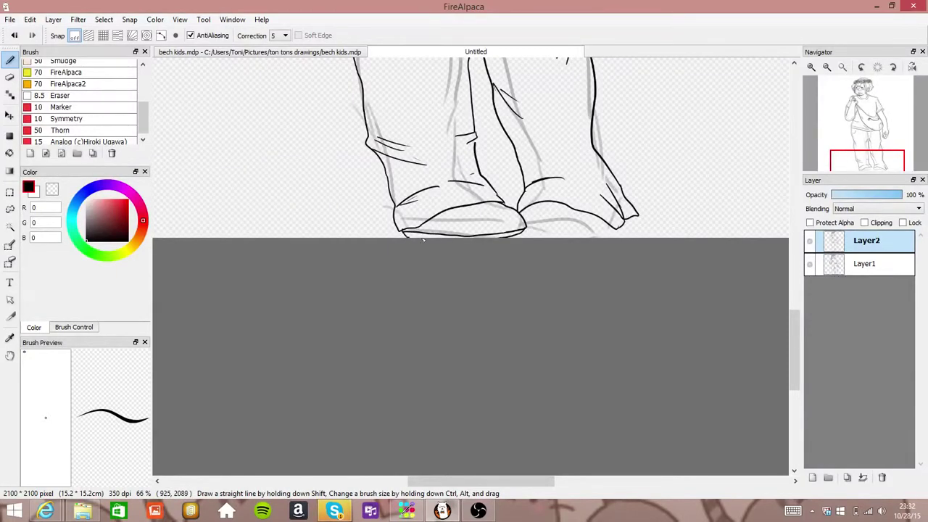
mouse_move(478, 205)
left_mouse_down()
mouse_move(457, 214)
mouse_move(508, 211)
left_mouse_up()
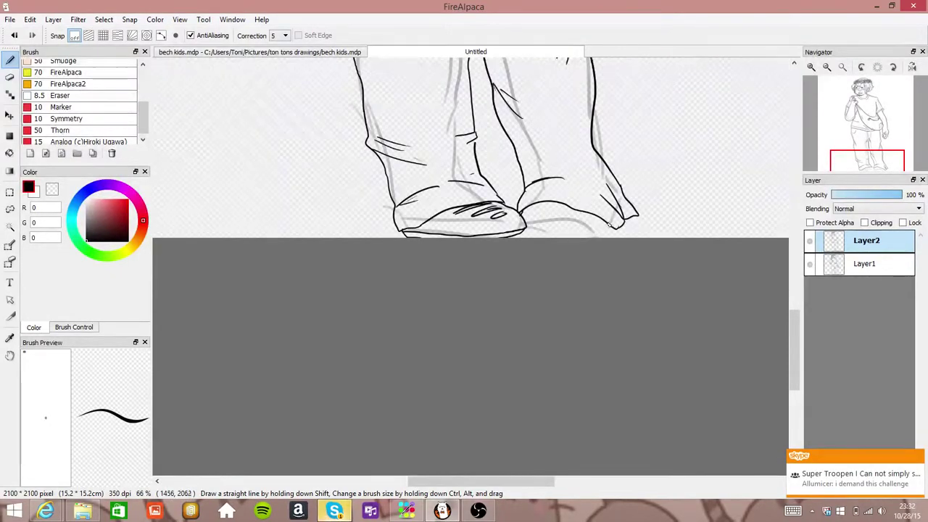
mouse_move(608, 224)
left_mouse_down()
mouse_move(523, 235)
mouse_move(529, 215)
mouse_move(520, 216)
mouse_move(566, 223)
mouse_move(535, 215)
mouse_move(568, 211)
left_mouse_up()
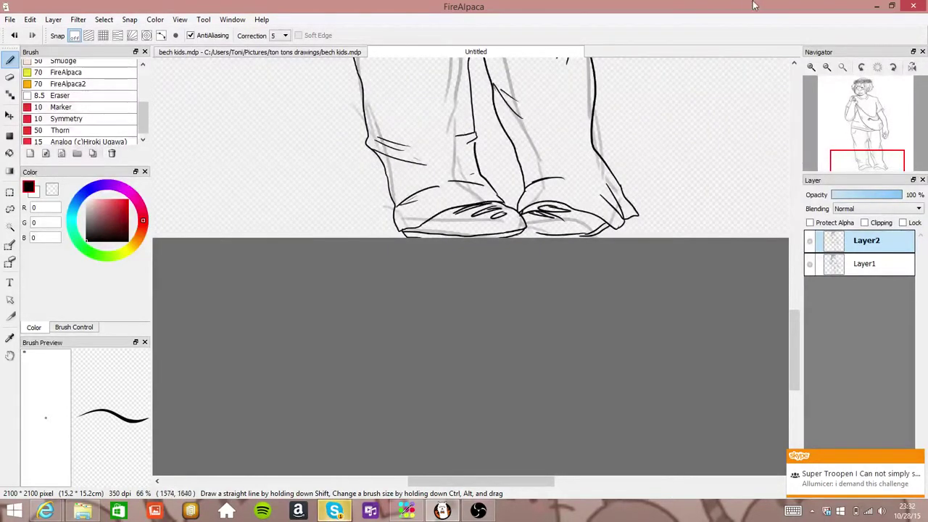
Hide the sketch on Layer1 so that only the inked full figure shows
left_click(827, 67)
left_click(827, 67)
left_click(827, 66)
left_click(861, 121)
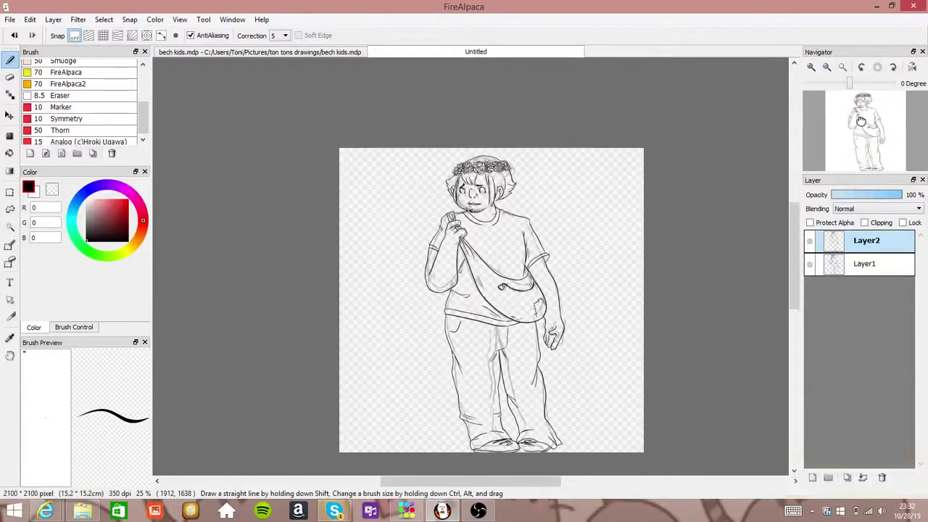
left_click(861, 120)
left_click(811, 264)
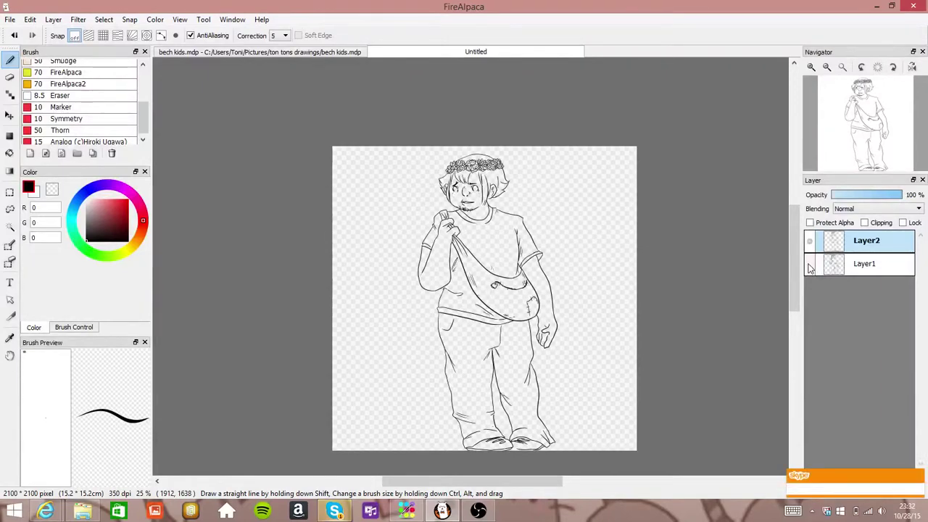
left_click(808, 265)
left_click(808, 264)
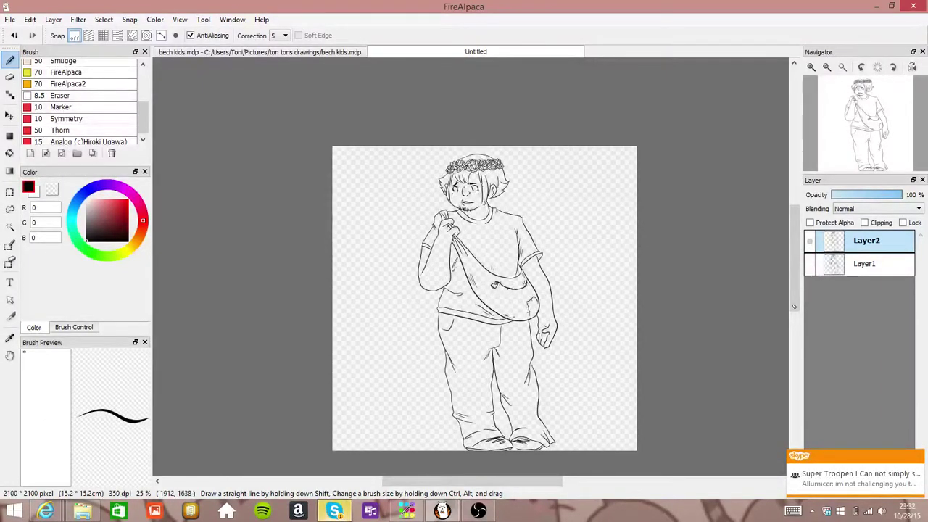
Add small tick marks on the cheek beside the eye and short shading strokes on the neck below the hair
mouse_move(807, 86)
left_click(811, 66)
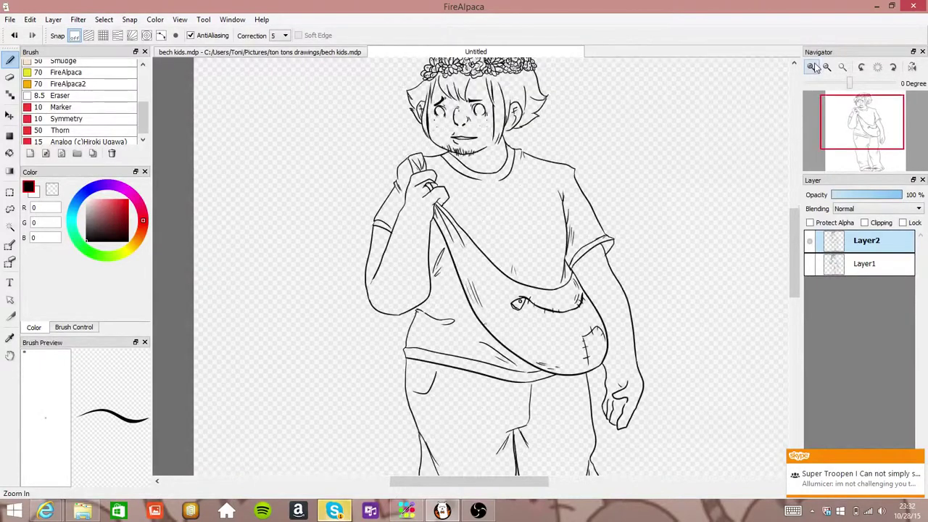
left_click_drag(860, 127, 855, 118)
scroll(855, 117, "up", 3)
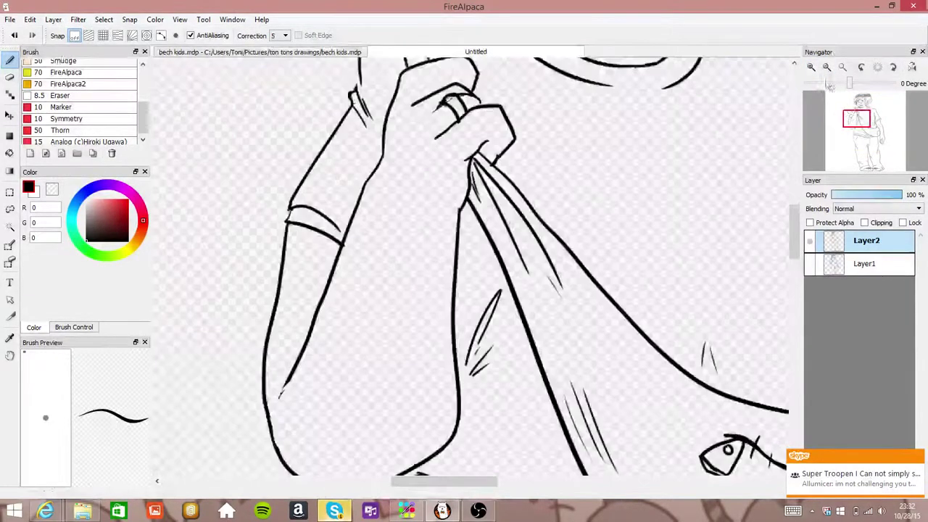
left_click(863, 103)
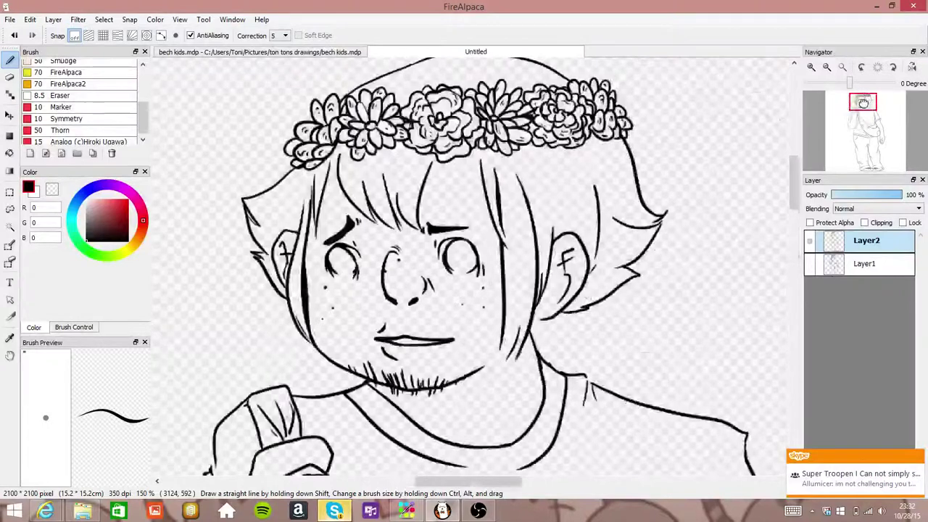
left_click_drag(864, 103, 861, 104)
left_click_drag(503, 265, 506, 260)
left_click_drag(507, 263, 508, 260)
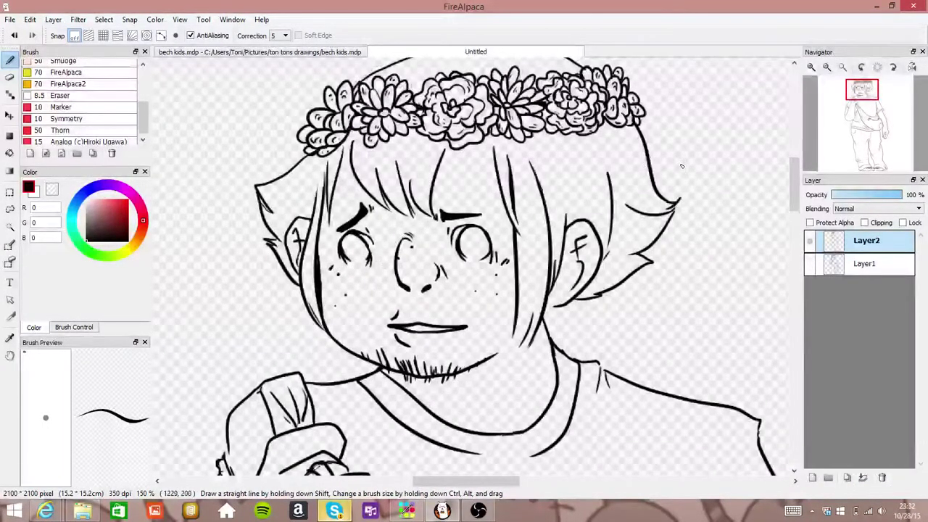
left_click_drag(536, 342, 535, 358)
left_click_drag(541, 343, 538, 361)
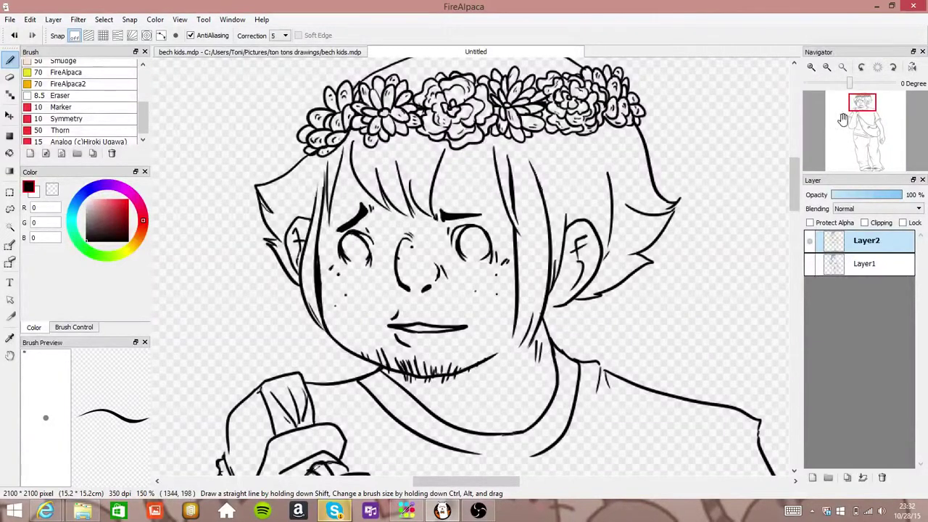
Add short hatch strokes at the raised arm's elbow crease, wrist and forearm edge, and dot freckles near the elbow
left_click_drag(856, 102, 855, 122)
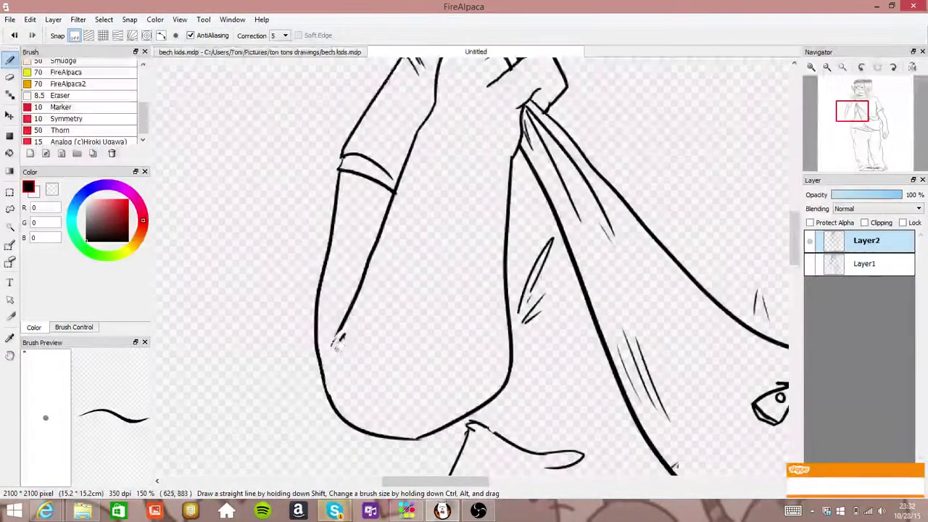
left_click_drag(441, 100, 438, 116)
left_click_drag(501, 192, 494, 218)
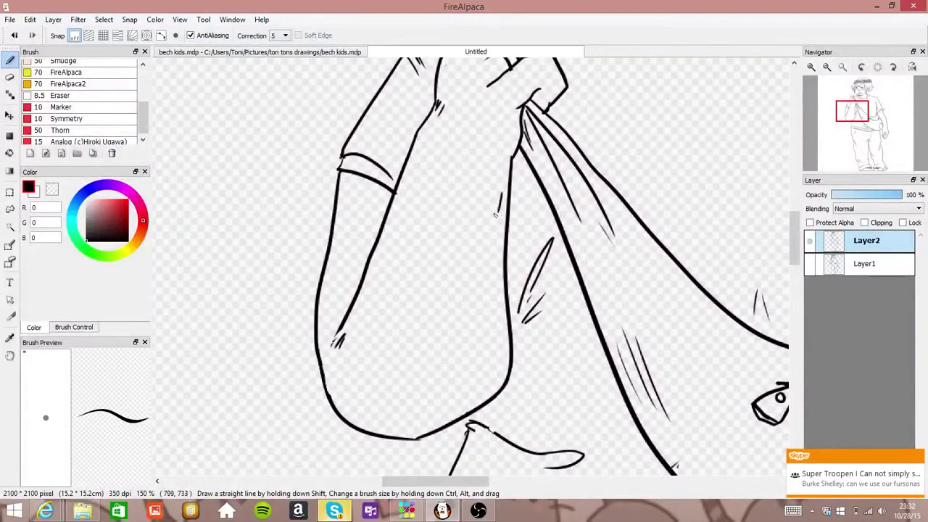
left_click(478, 395)
left_click(467, 413)
left_click(463, 405)
left_click(473, 375)
left_click(464, 395)
left_click(437, 413)
Dot freckles and short ticks along the lowered arm and hatch the shadow under its sleeve cuff
left_click(843, 127)
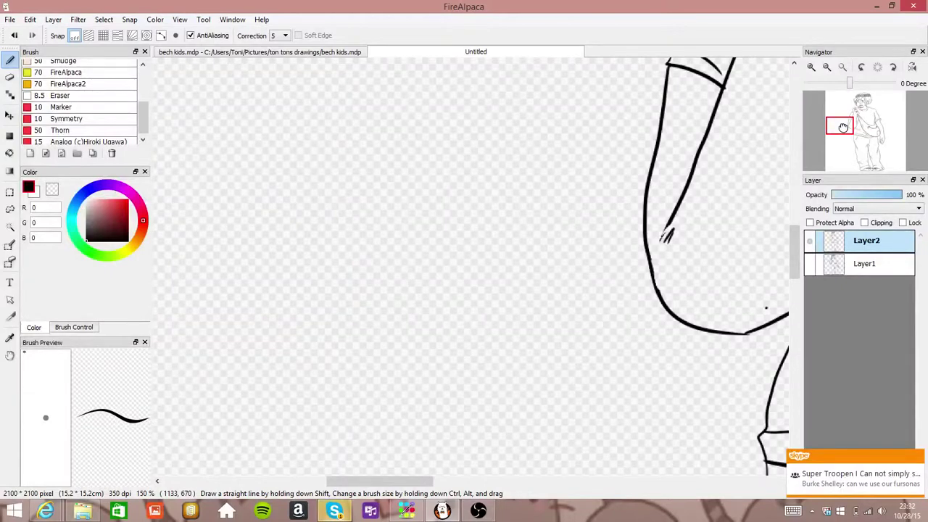
left_click_drag(843, 127, 882, 123)
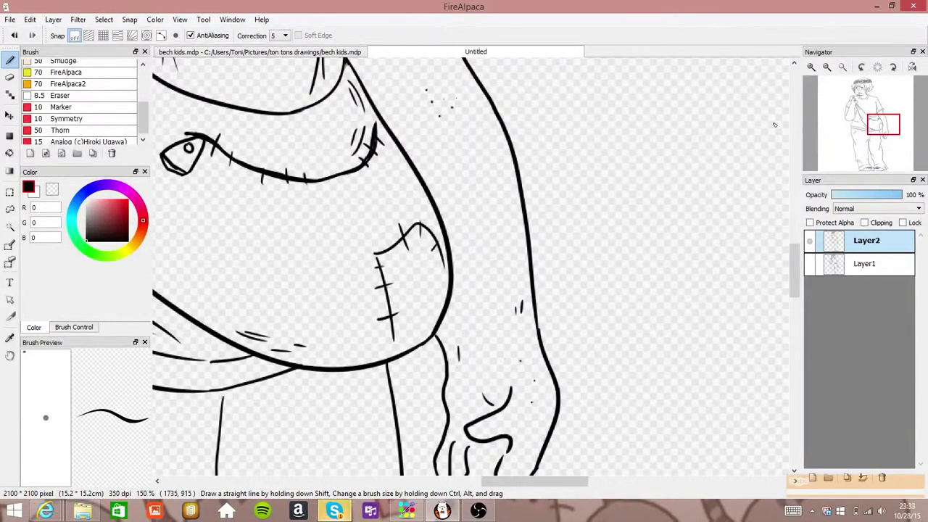
scroll(367, 251, "up", 5)
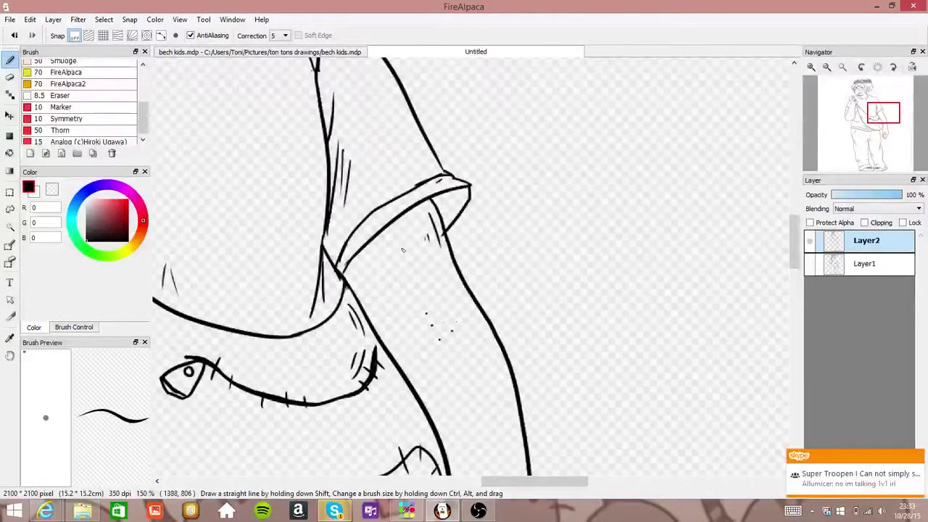
left_click_drag(368, 251, 357, 279)
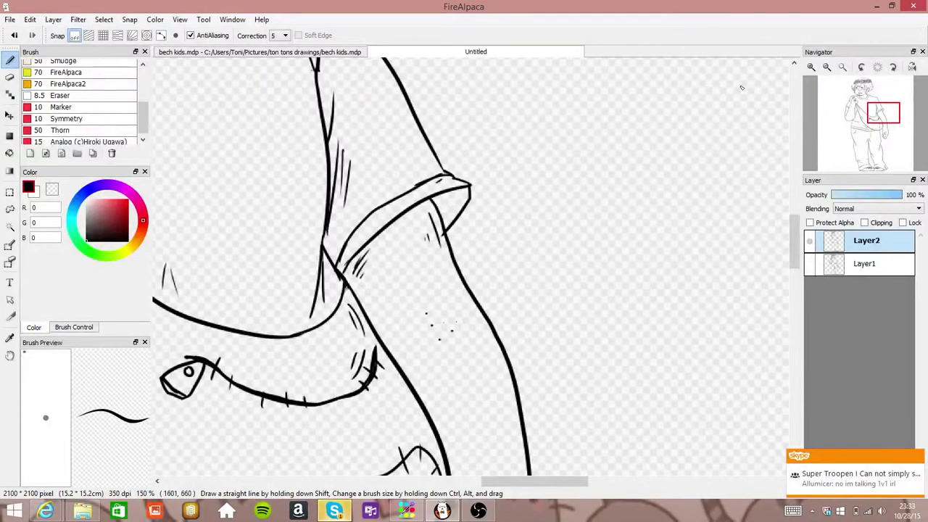
Dot more freckles on the raised forearm and on the neck above the collar
left_click(826, 66)
left_click(826, 67)
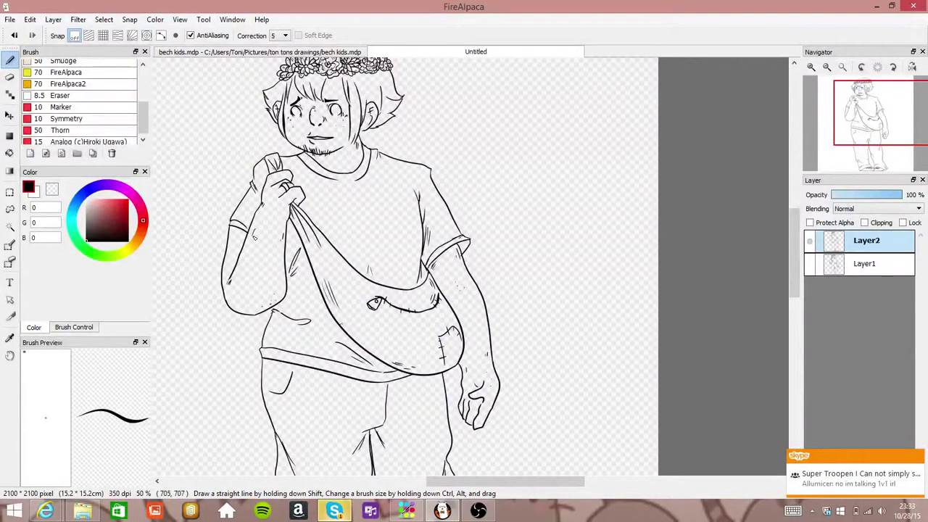
left_click(249, 254)
left_click(253, 245)
left_click(259, 245)
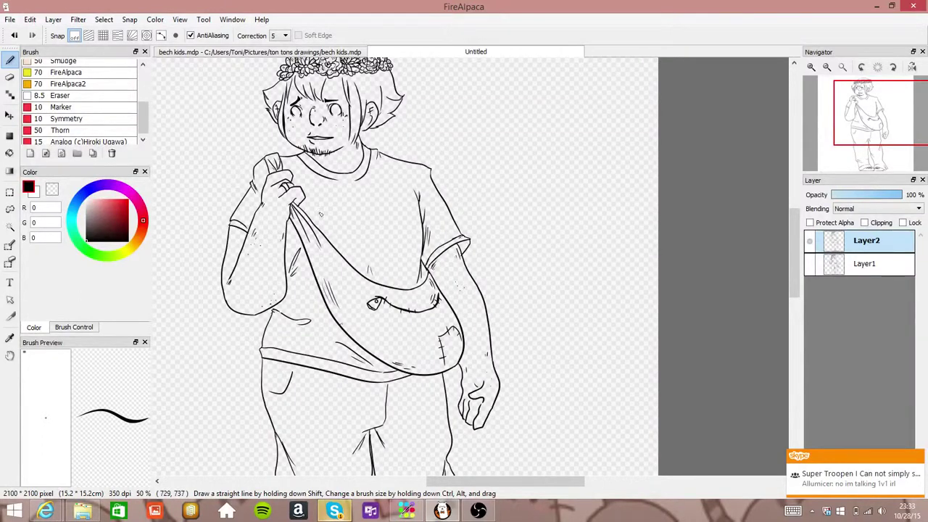
left_click_drag(855, 116, 869, 134)
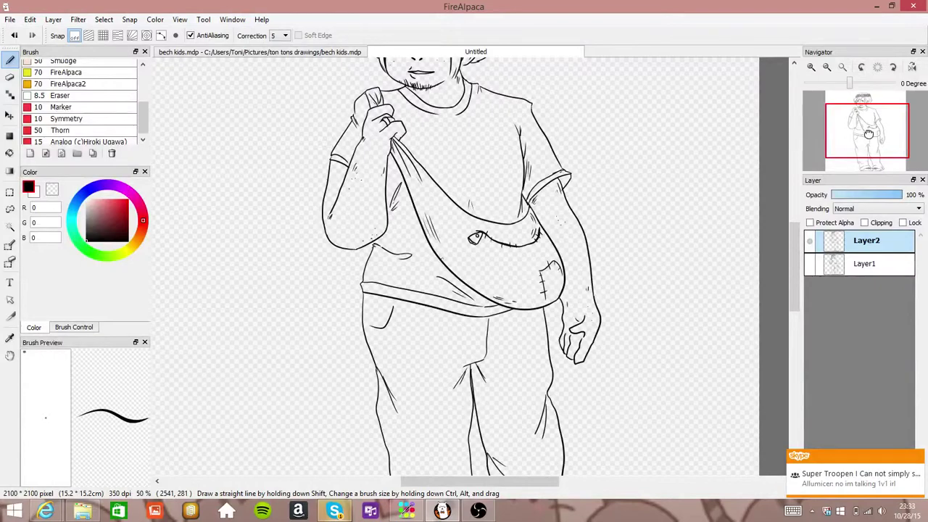
left_click_drag(868, 134, 864, 114)
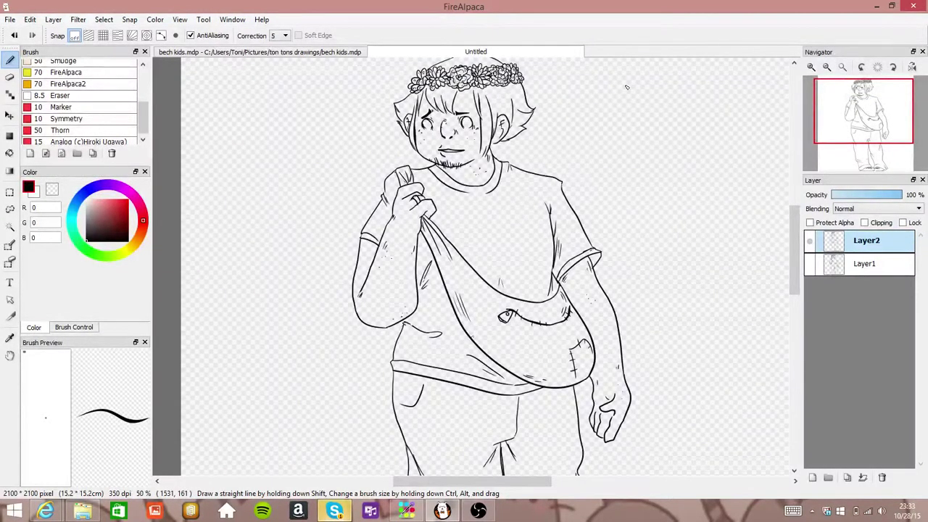
Hand-letter the character's name beside the head and draw a small envelope with a heart beneath it
mouse_move(572, 118)
left_mouse_down()
mouse_move(573, 154)
mouse_move(595, 153)
left_mouse_up()
mouse_move(595, 154)
left_mouse_down()
mouse_move(605, 153)
mouse_move(617, 119)
left_mouse_up()
mouse_move(617, 120)
left_mouse_down()
mouse_move(632, 155)
mouse_move(632, 118)
mouse_move(640, 155)
mouse_move(661, 157)
left_mouse_up()
mouse_move(670, 135)
left_mouse_down()
mouse_move(662, 147)
mouse_move(676, 154)
left_mouse_up()
mouse_move(682, 132)
left_mouse_down()
mouse_move(680, 185)
mouse_move(670, 171)
mouse_move(621, 196)
mouse_move(629, 204)
mouse_move(637, 174)
mouse_move(624, 192)
mouse_move(599, 191)
mouse_move(611, 204)
mouse_move(634, 197)
left_mouse_up()
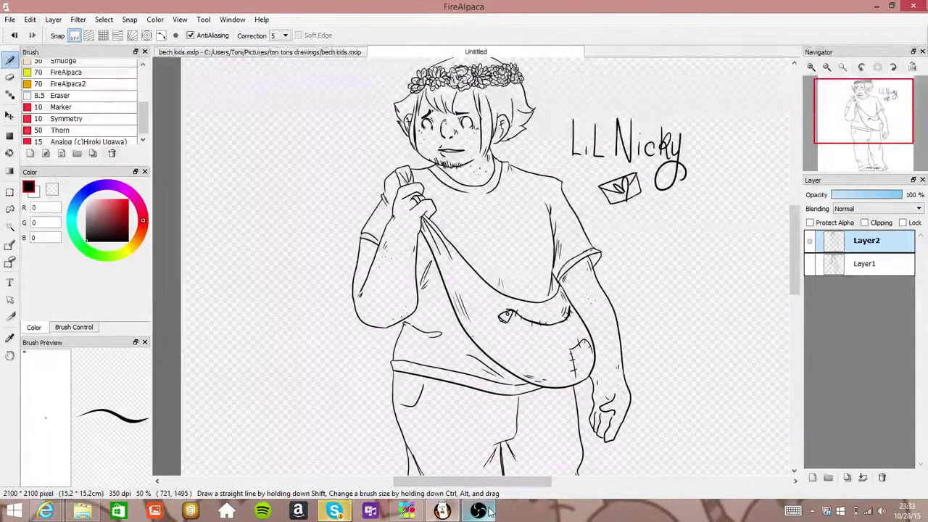